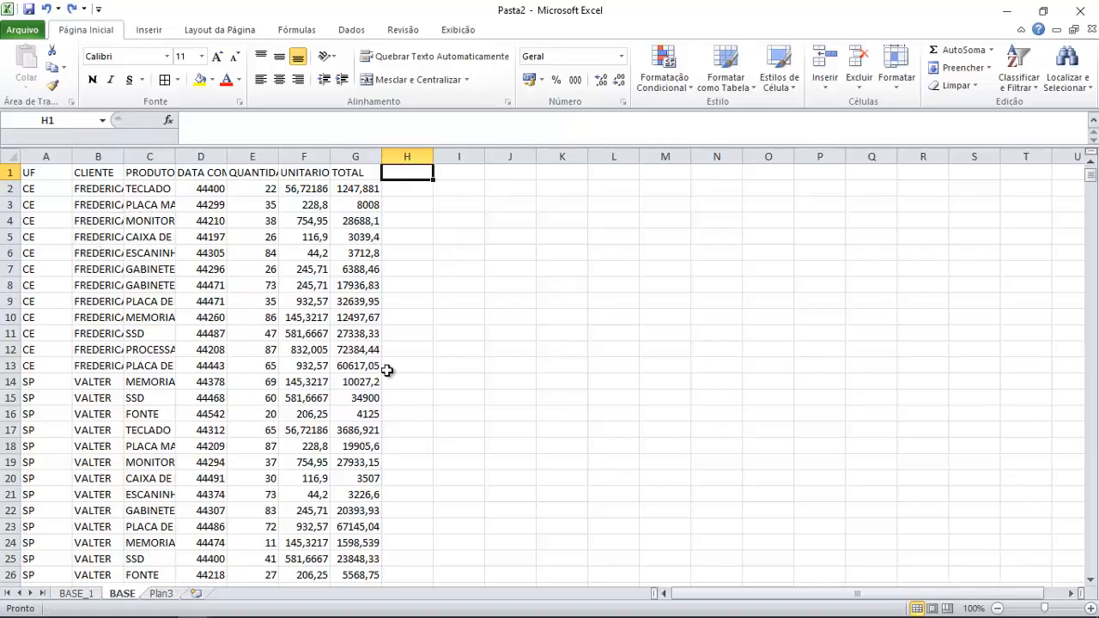
# Widen the DATA COMPRA and QUANTIDADE columns so their full headers fit.
pyautogui.click(559, 349)
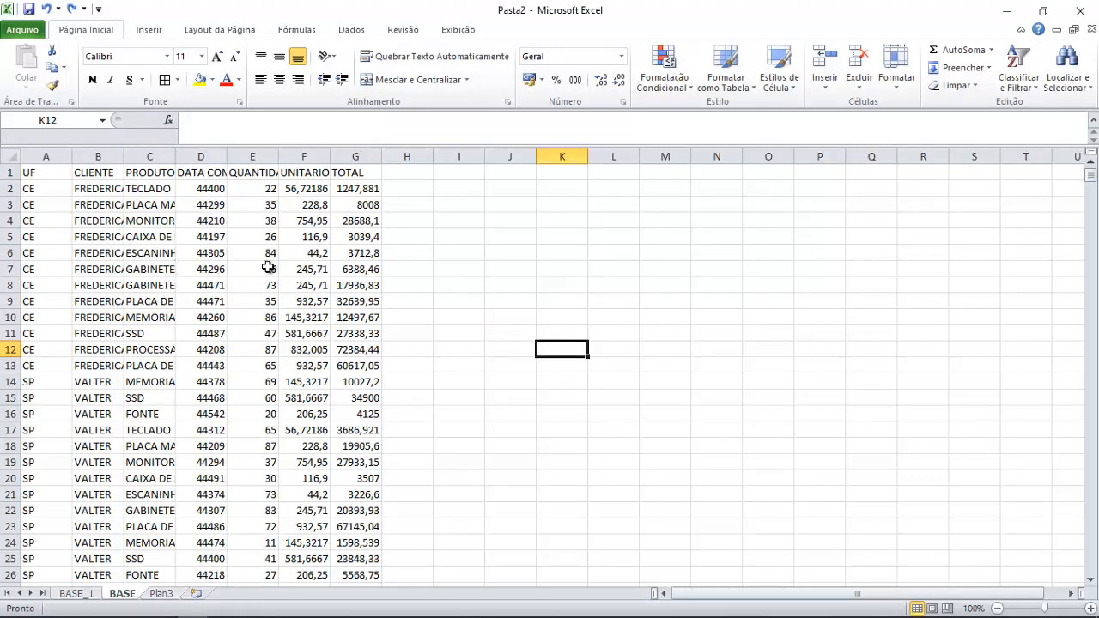
pyautogui.moveTo(225, 155); pyautogui.dragTo(405, 155)
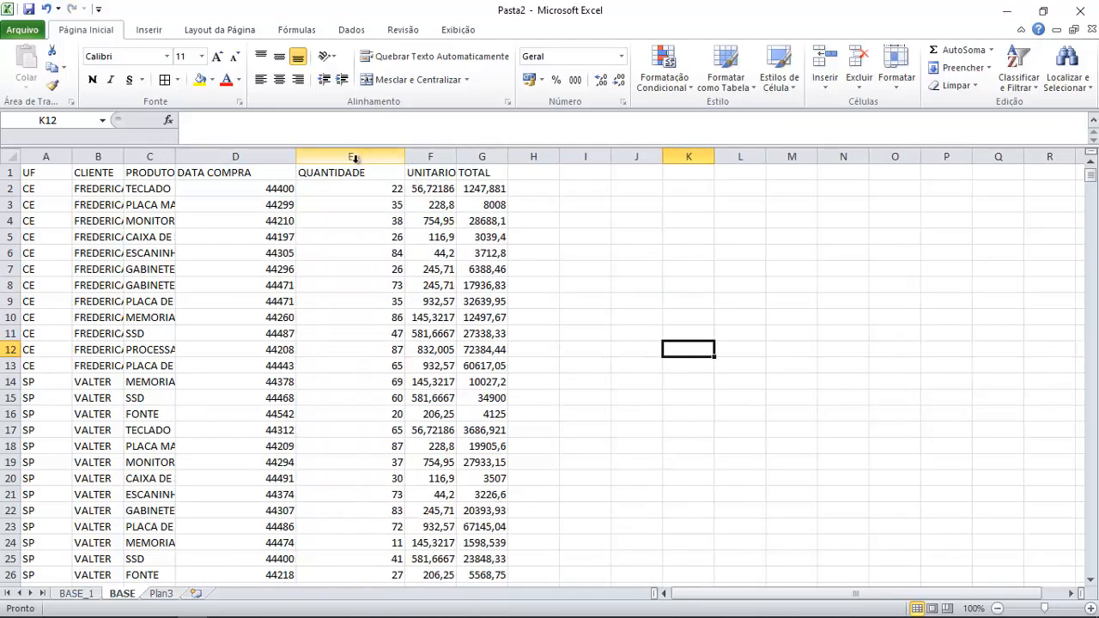
pyautogui.click(263, 172)
pyautogui.click(266, 196)
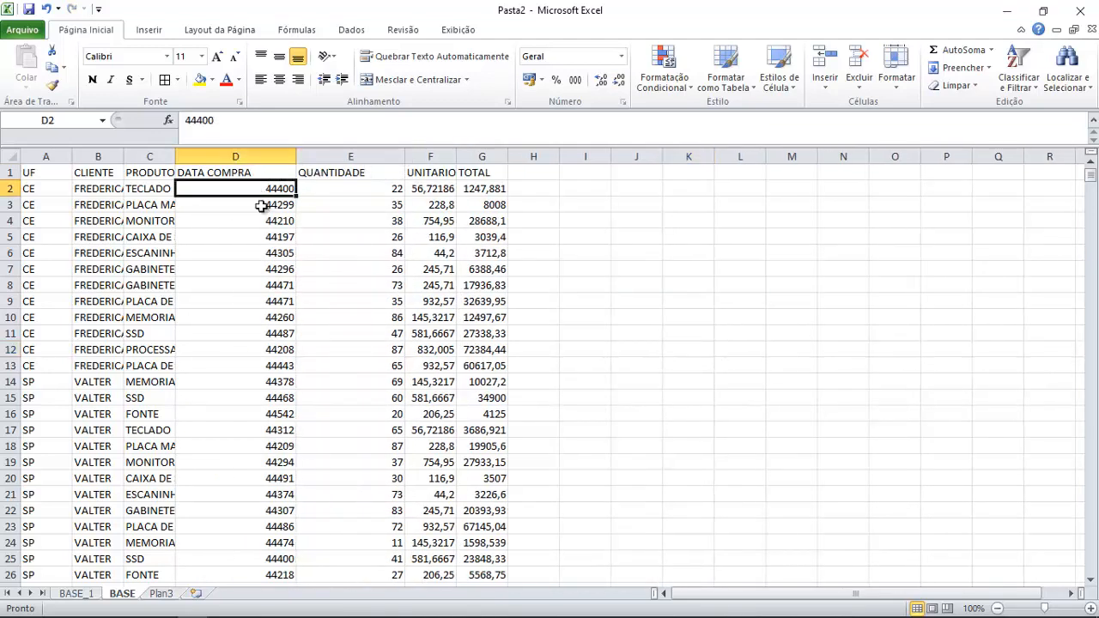
# Examine the QUANTIDADE, UNITARIO, TOTAL and DATA COMPRA values in the table.
pyautogui.click(361, 191)
pyautogui.click(355, 156)
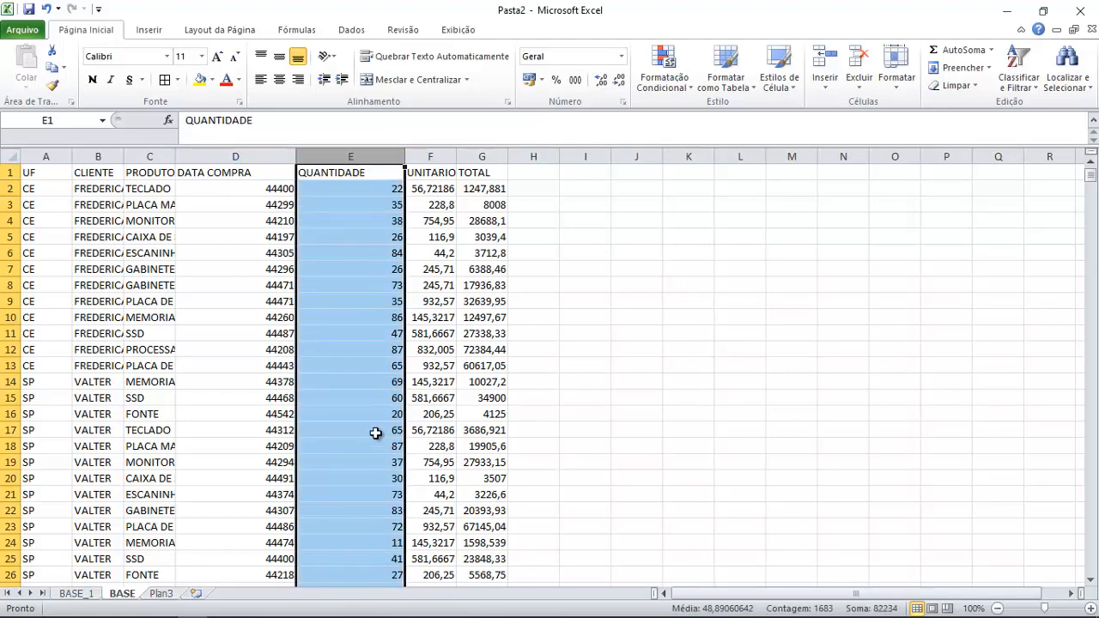
pyautogui.click(374, 378)
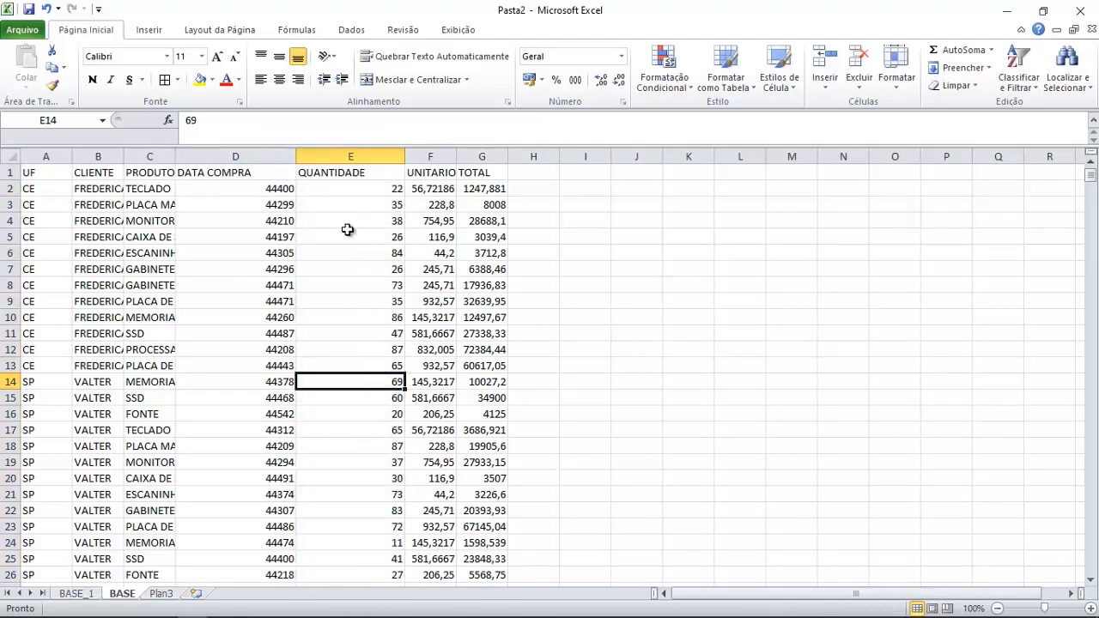
pyautogui.moveTo(361, 189); pyautogui.dragTo(398, 285)
pyautogui.click(425, 222)
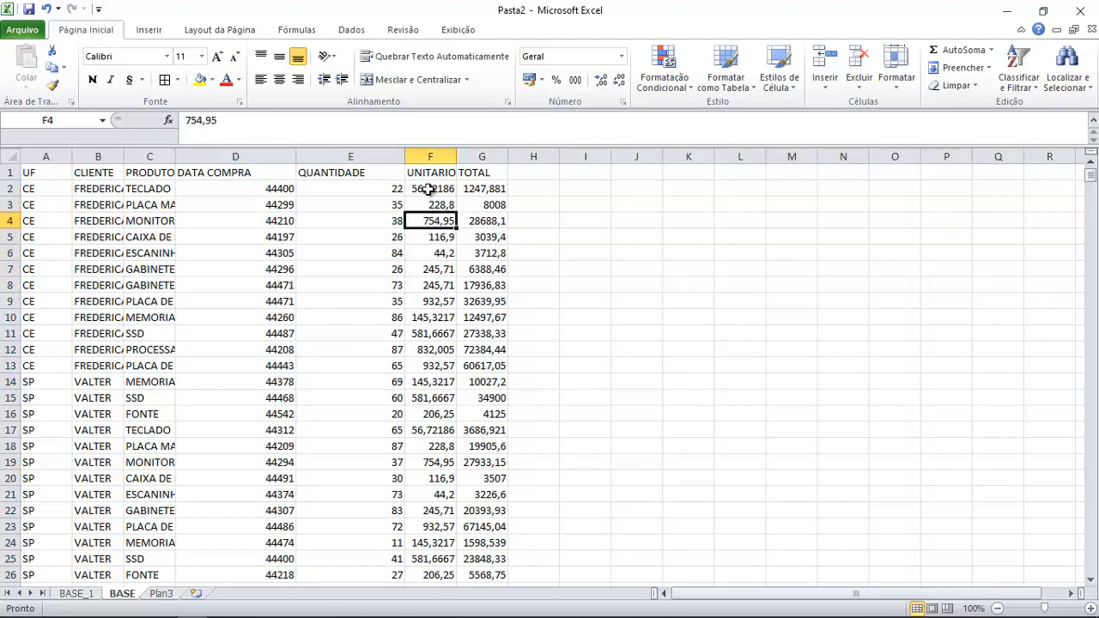
pyautogui.moveTo(428, 190); pyautogui.dragTo(493, 353)
pyautogui.click(485, 380)
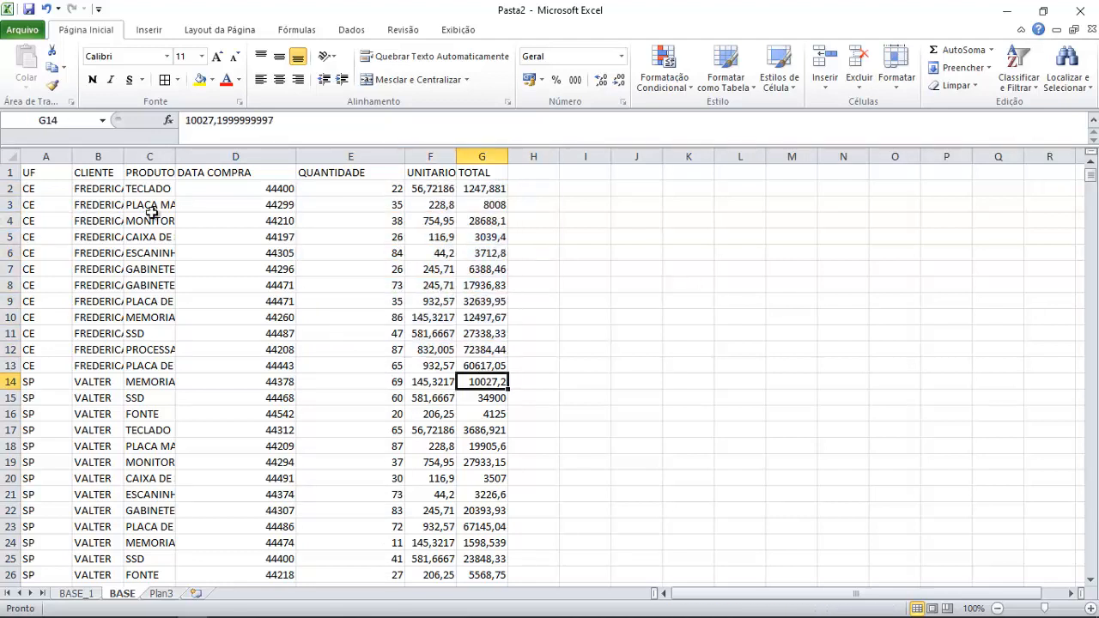
pyautogui.click(280, 347)
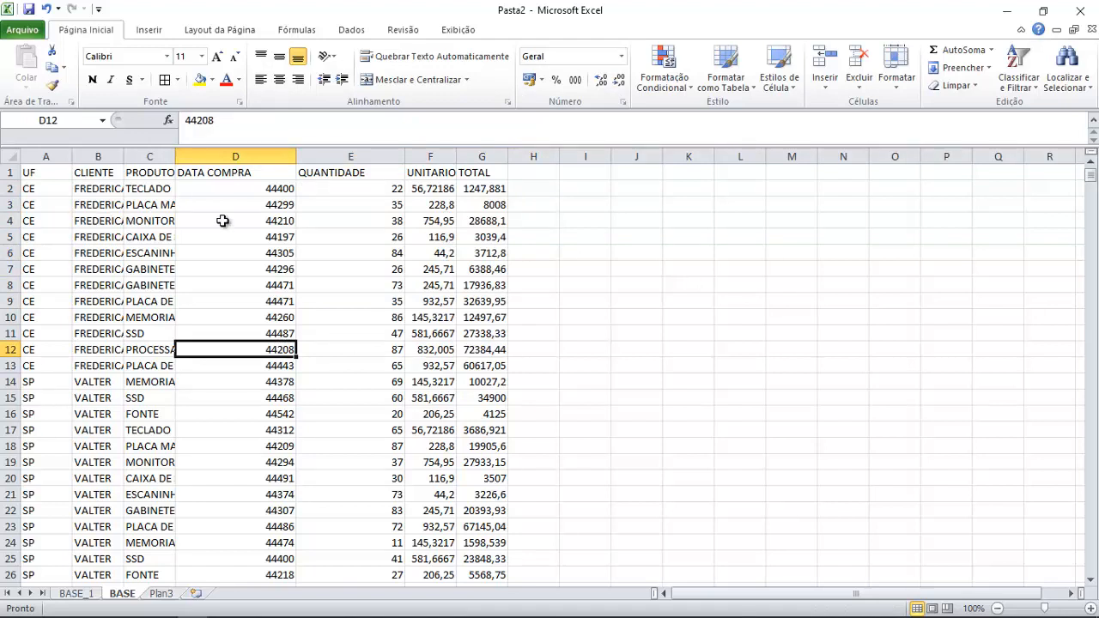
# Autofit the widths of columns A through G to their contents.
pyautogui.moveTo(43, 156); pyautogui.dragTo(482, 157)
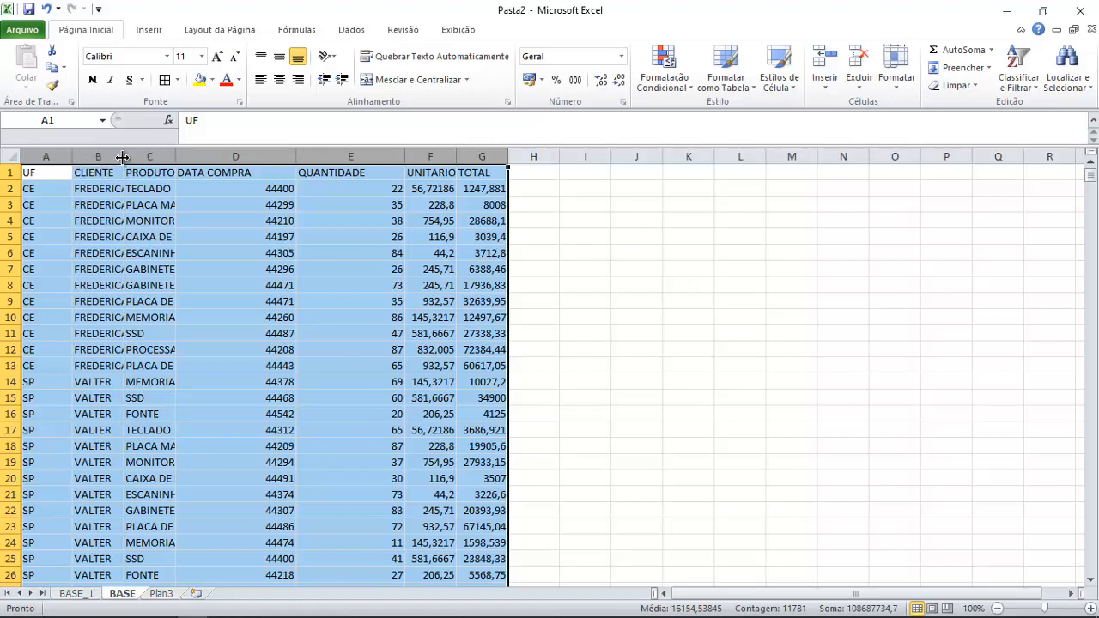
pyautogui.doubleClick(298, 157)
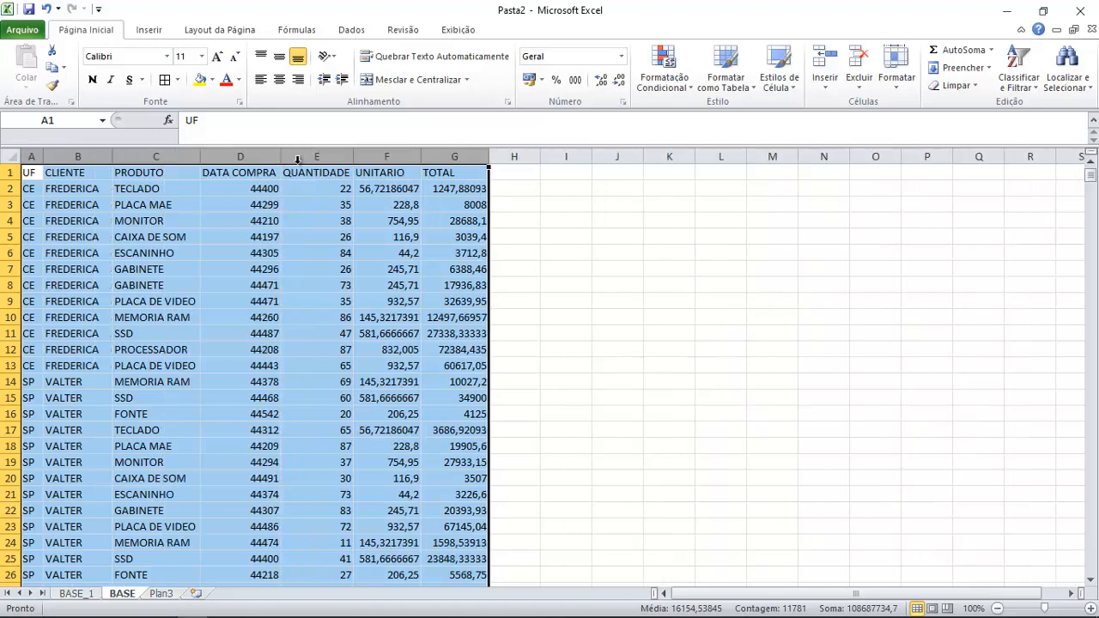
pyautogui.click(77, 207)
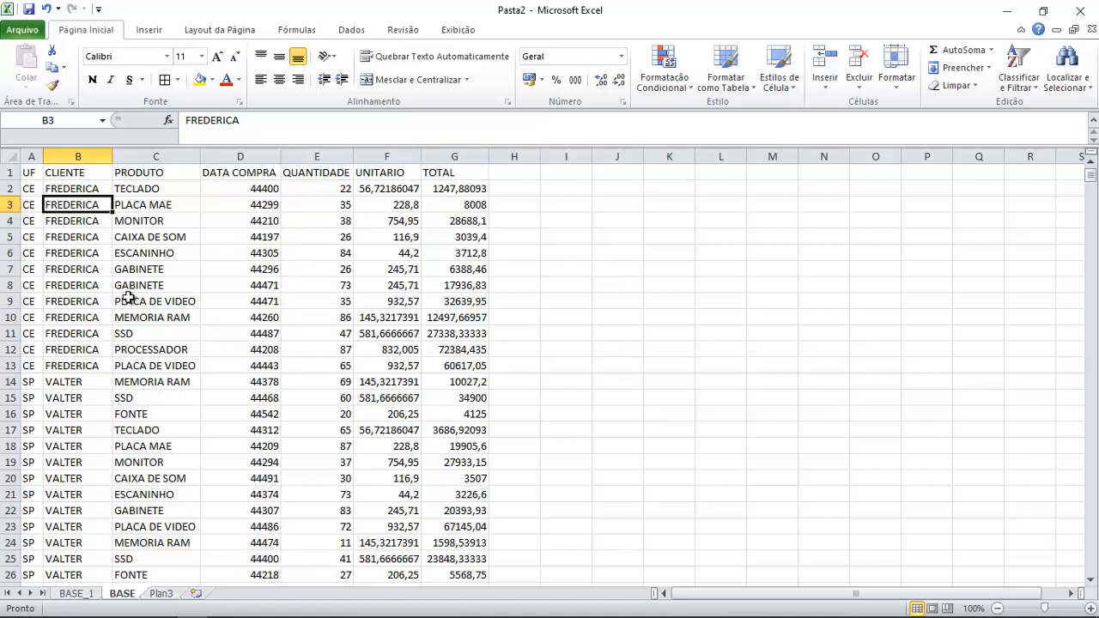
# Enter the date 01/01/1900 in cell H2, beside the first data row.
pyautogui.click(253, 189)
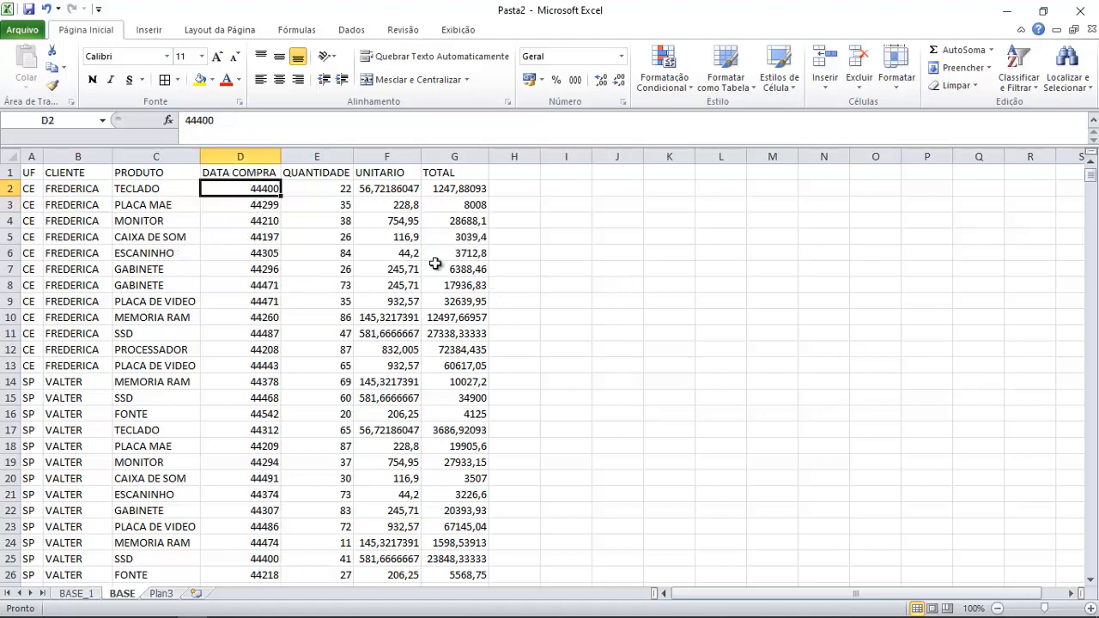
pyautogui.moveTo(254, 206); pyautogui.dragTo(251, 283)
pyautogui.click(252, 192)
pyautogui.click(531, 188)
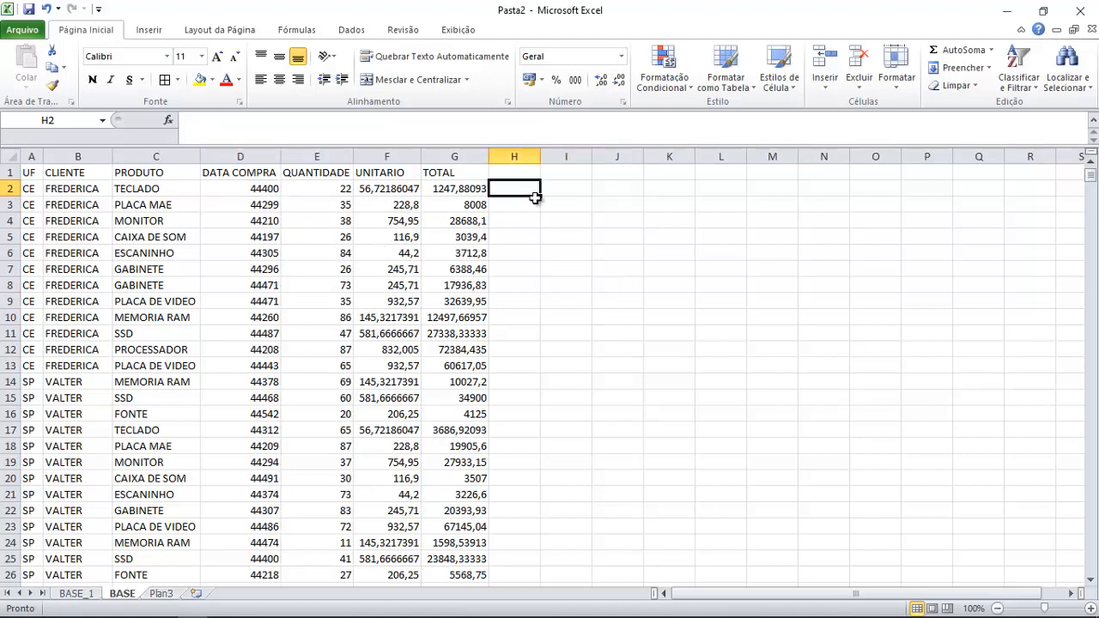
pyautogui.write('01/01/')
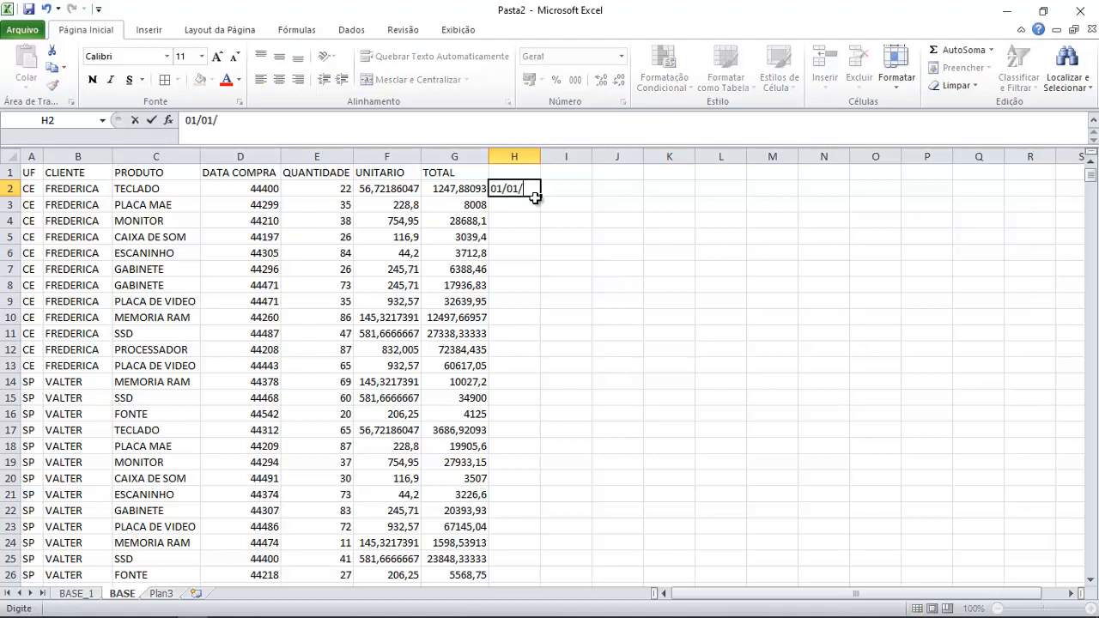
pyautogui.write('1900')
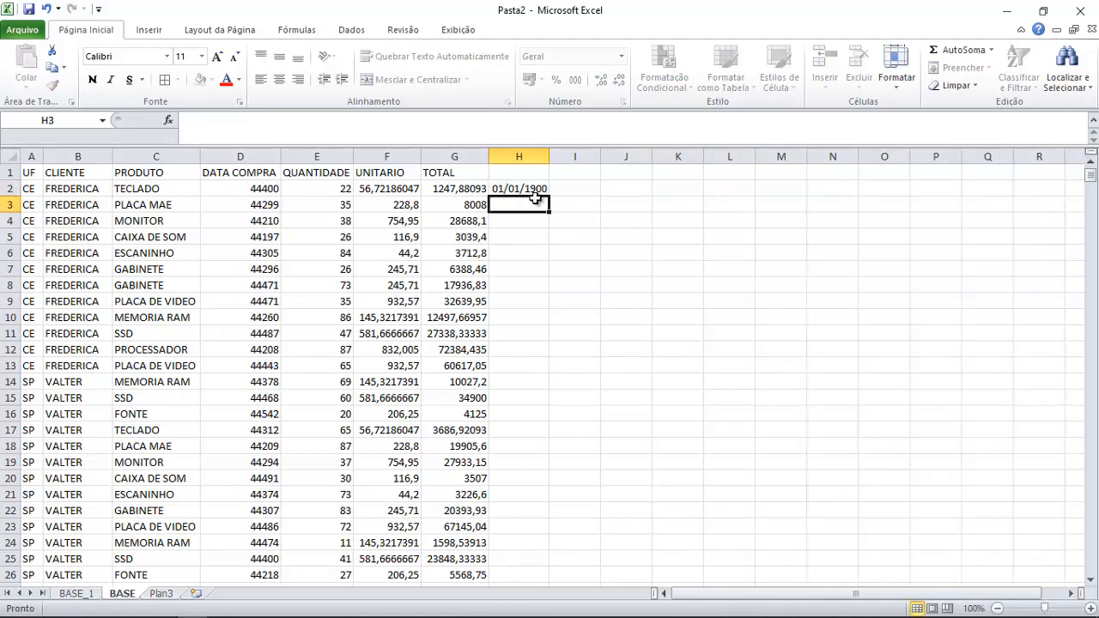
# Enter the number 1 in cell I2, next to the 1900 date.
pyautogui.press('Tab')
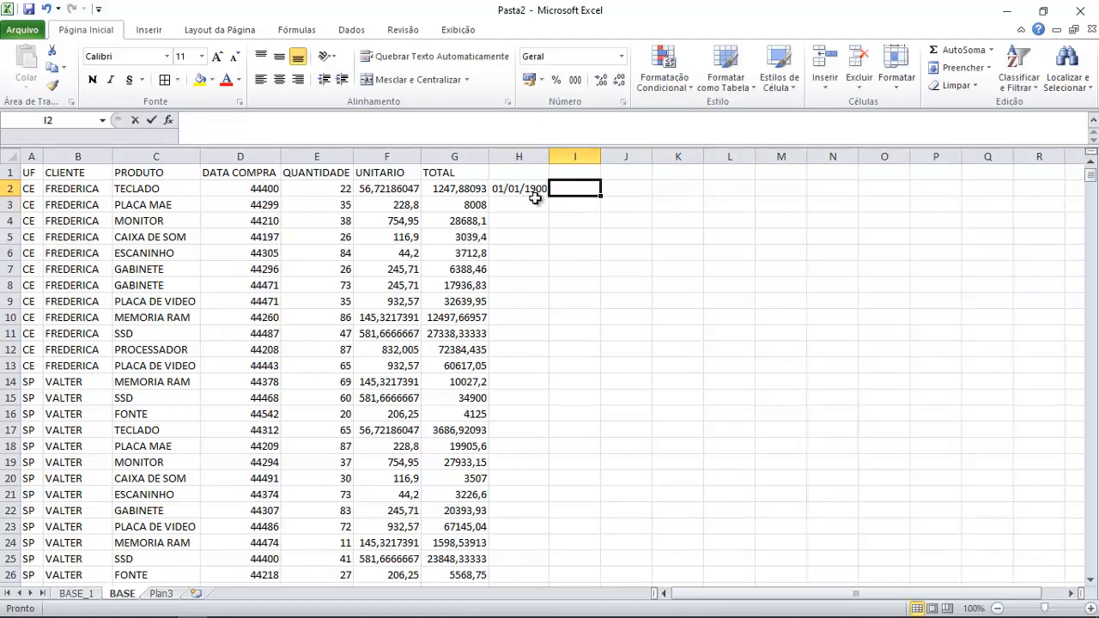
pyautogui.write('1')
pyautogui.press('Return')
# Format the number in cell I2 as a short date (Data Abreviada).
pyautogui.click(573, 188)
pyautogui.click(621, 56)
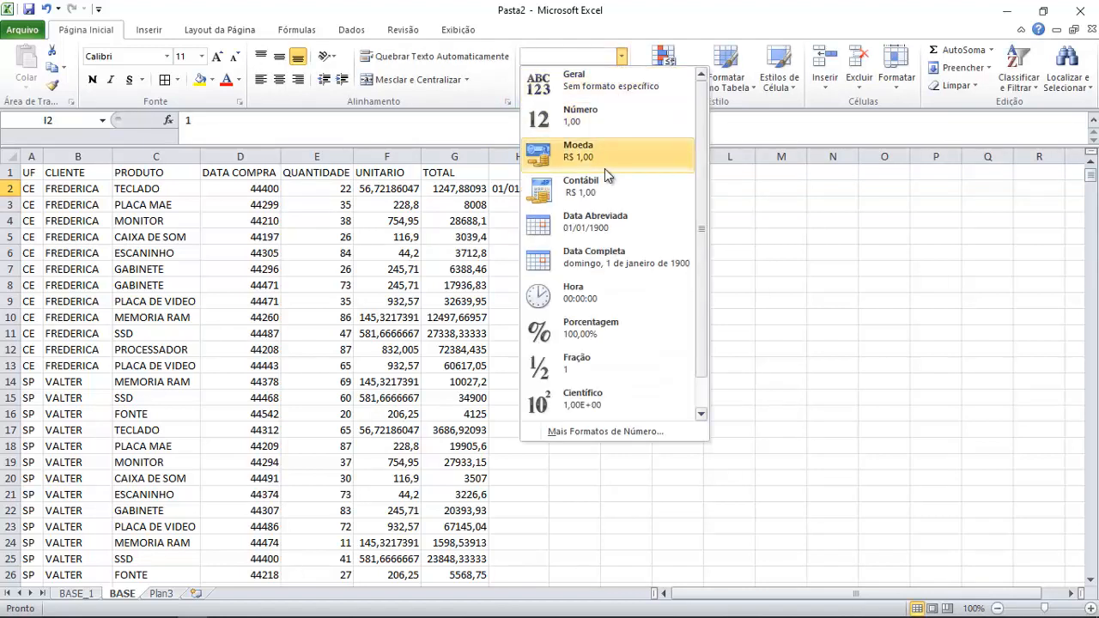
pyautogui.click(593, 225)
pyautogui.click(587, 237)
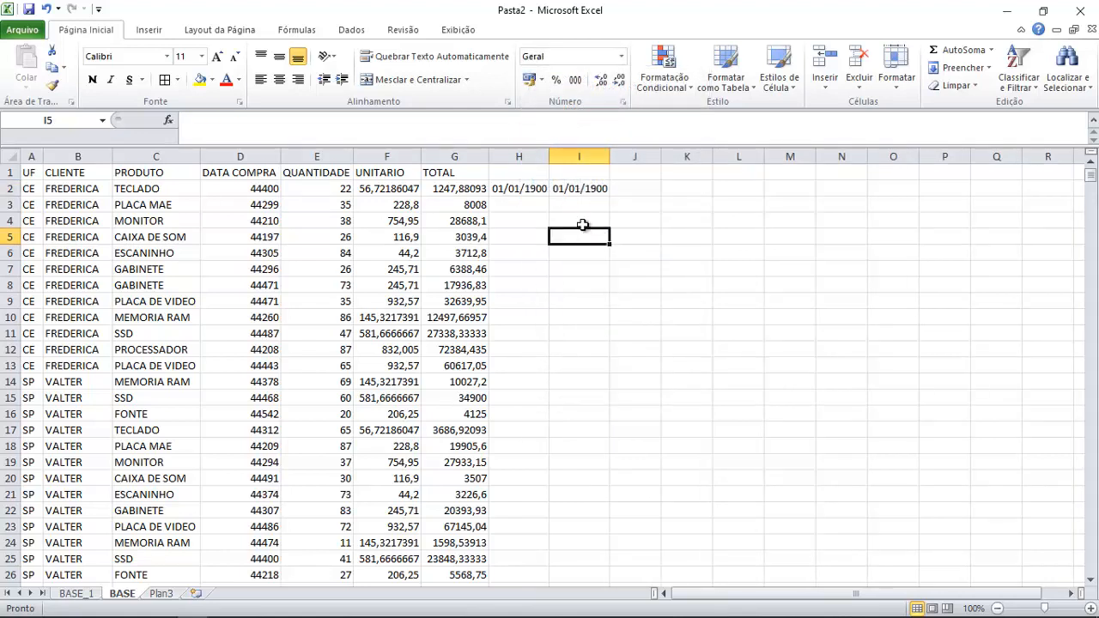
# Apply the Data Abreviada format to cells H2 and I2 together.
pyautogui.click(572, 189)
pyautogui.moveTo(572, 189); pyautogui.dragTo(518, 189)
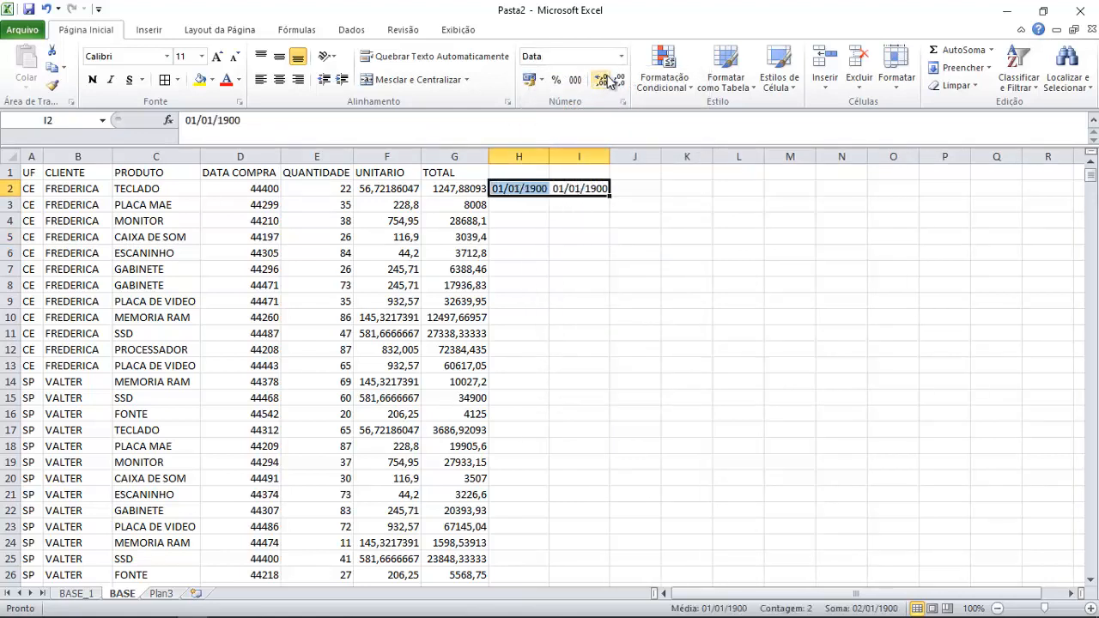
pyautogui.click(621, 56)
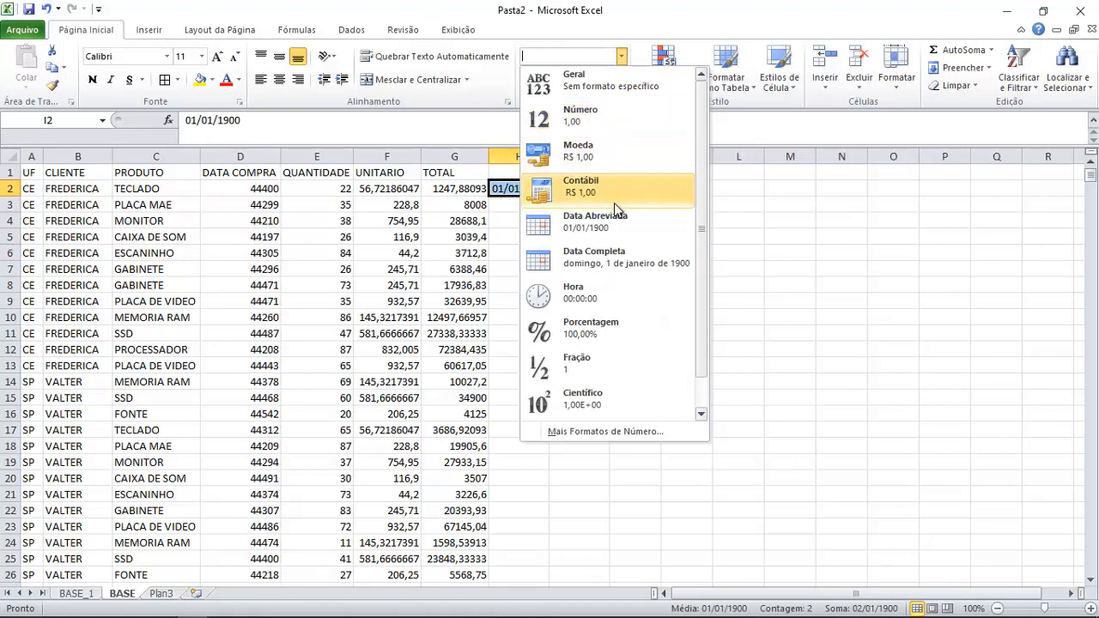
pyautogui.click(614, 214)
pyautogui.click(686, 236)
pyautogui.click(621, 56)
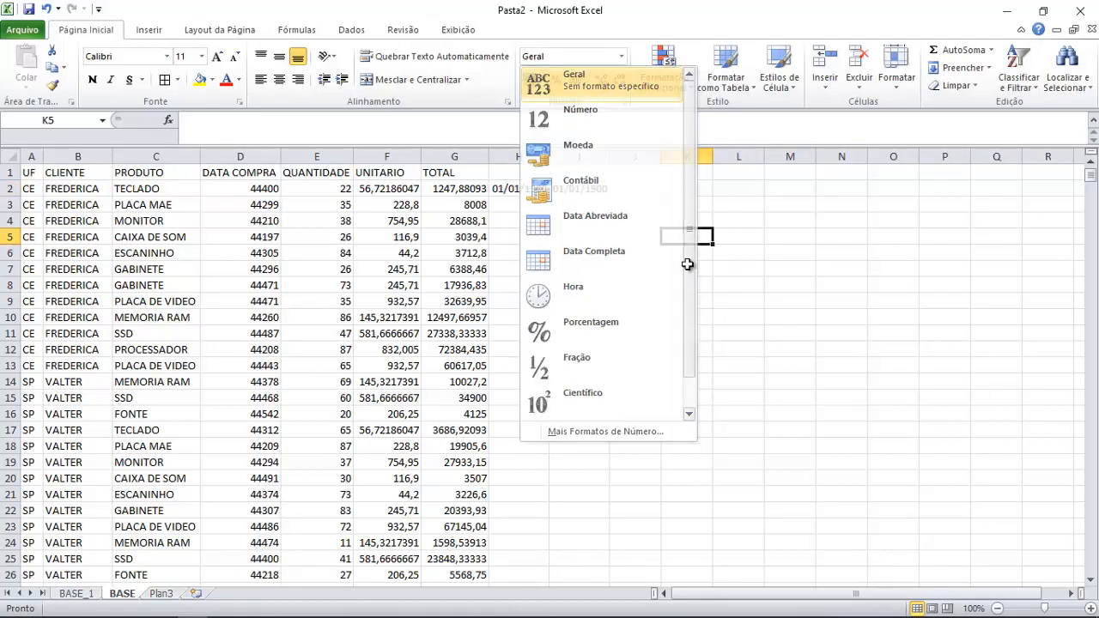
pyautogui.click(730, 298)
# Set the number format of cell I2 to Geral.
pyautogui.click(581, 189)
pyautogui.click(621, 56)
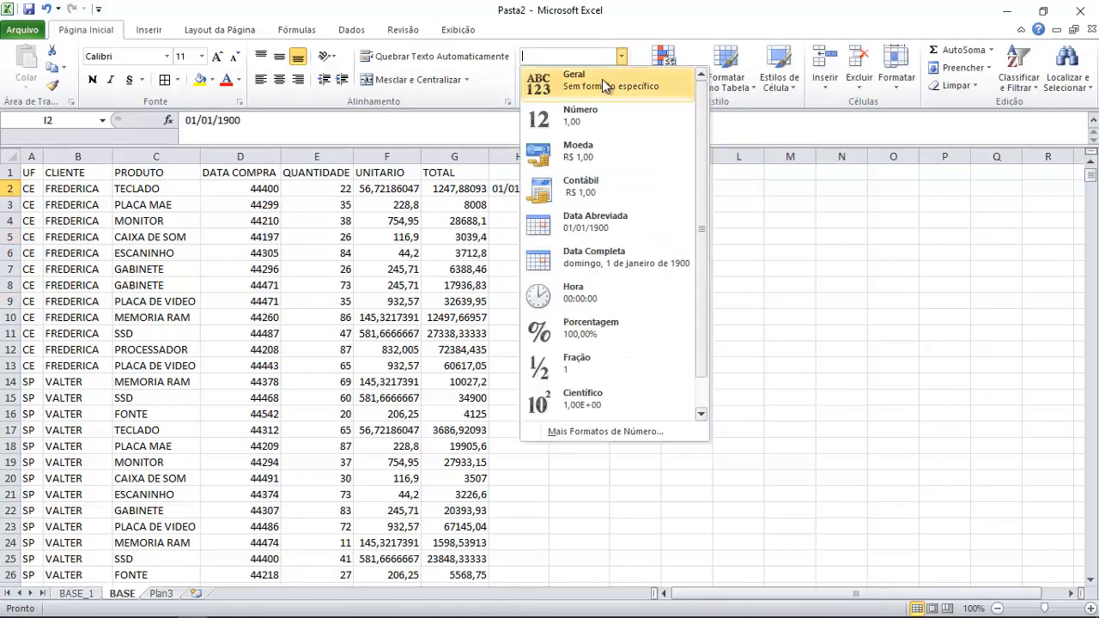
pyautogui.click(604, 86)
pyautogui.click(596, 205)
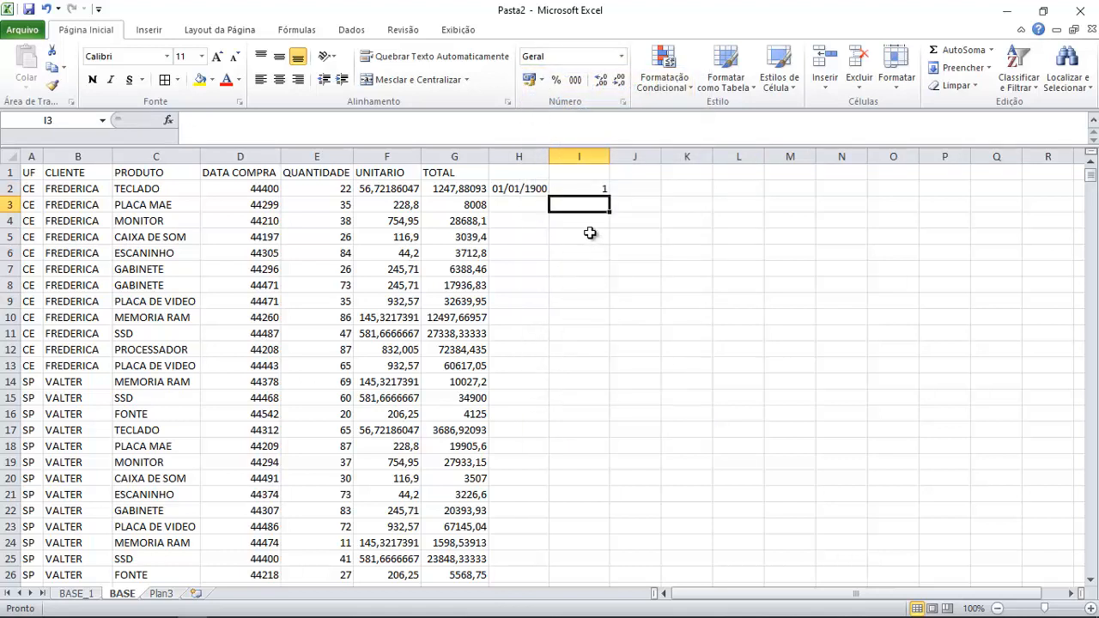
pyautogui.click(584, 223)
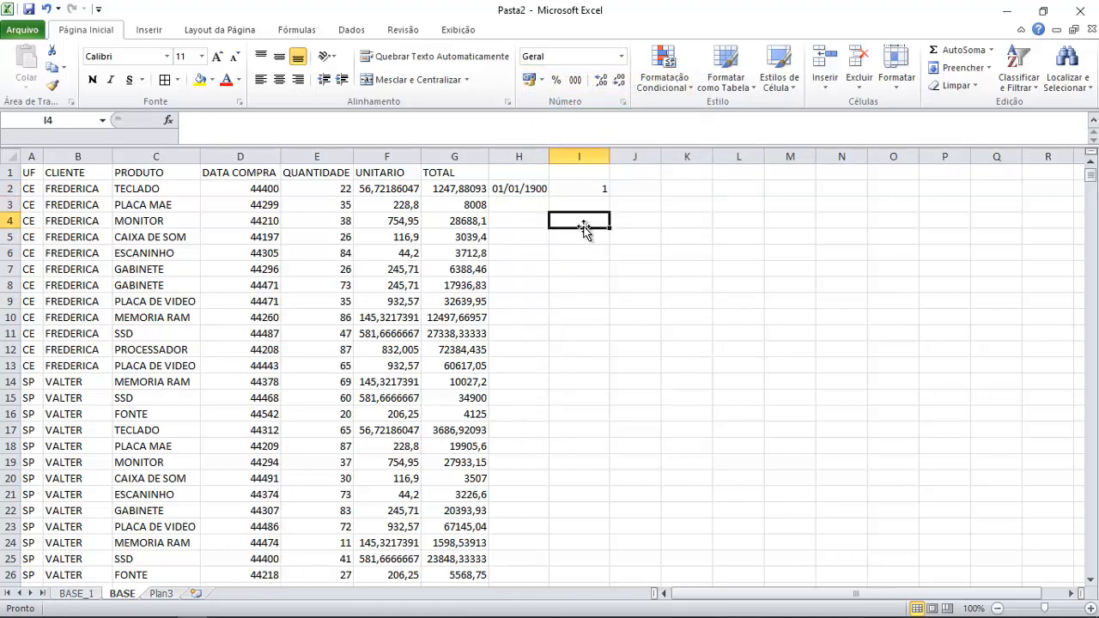
# Format the whole DATA COMPRA column as short dates (Data Abreviada).
pyautogui.click(271, 190)
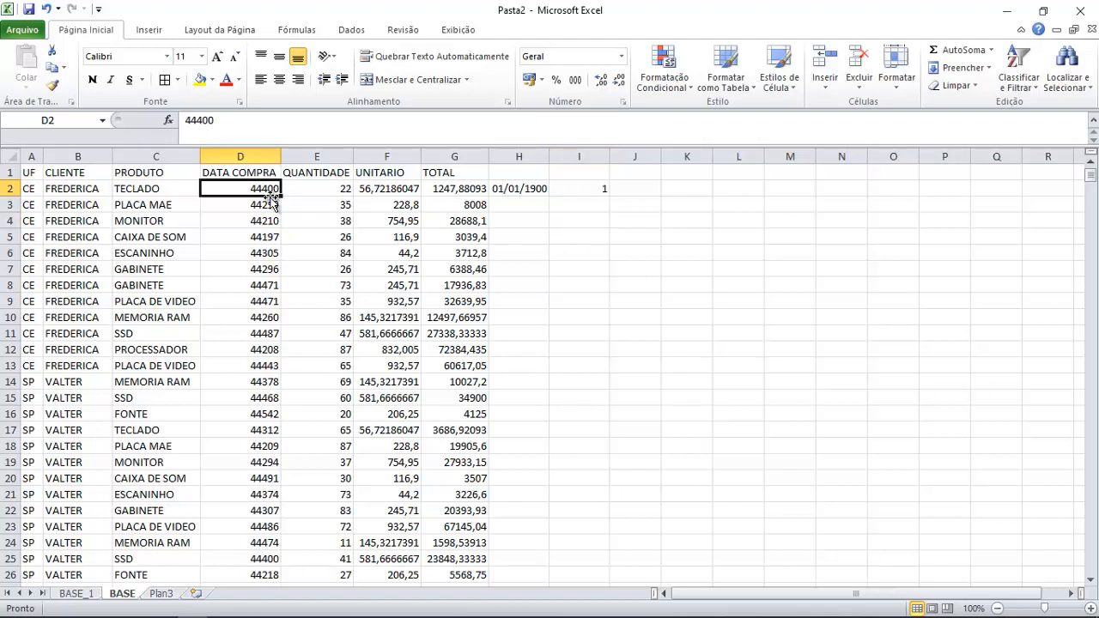
pyautogui.moveTo(268, 192); pyautogui.dragTo(258, 335)
pyautogui.click(558, 285)
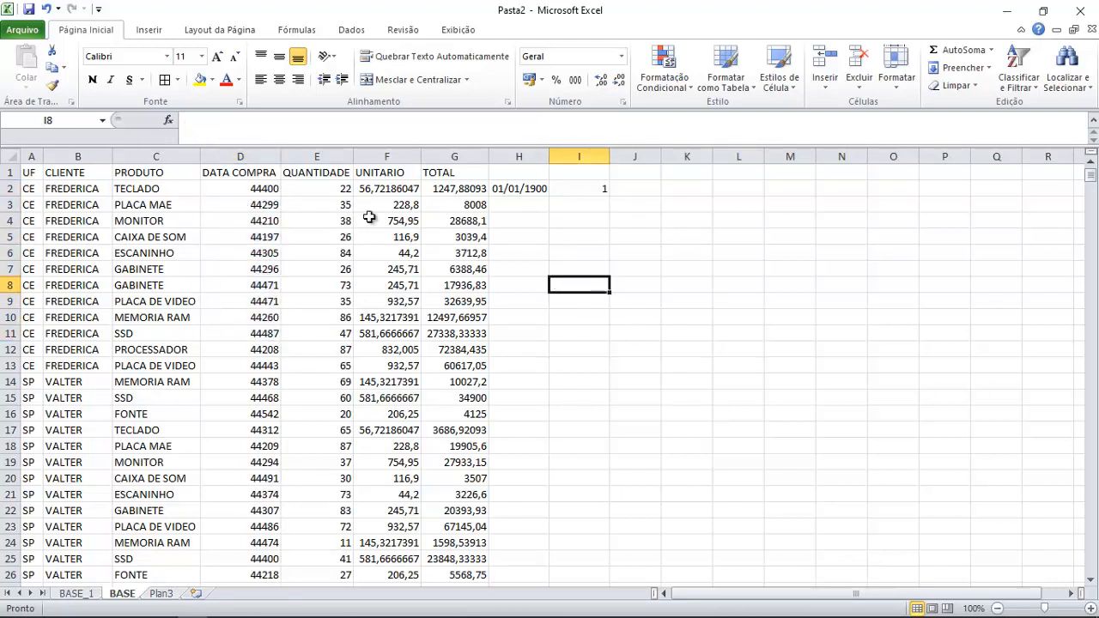
pyautogui.moveTo(263, 189); pyautogui.dragTo(249, 232)
pyautogui.click(241, 157)
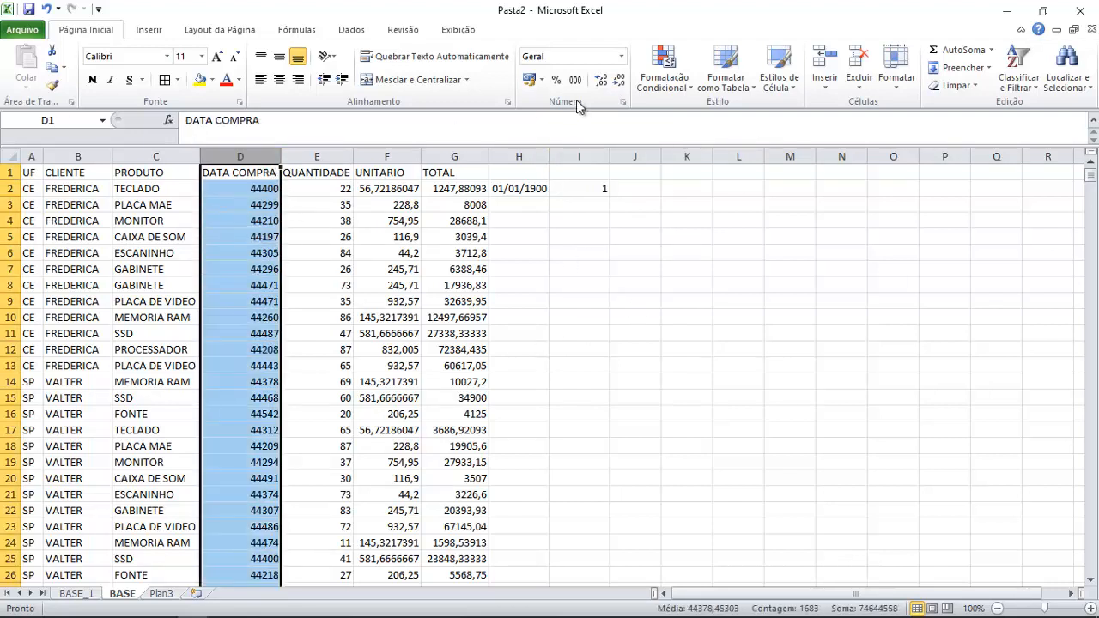
pyautogui.click(621, 56)
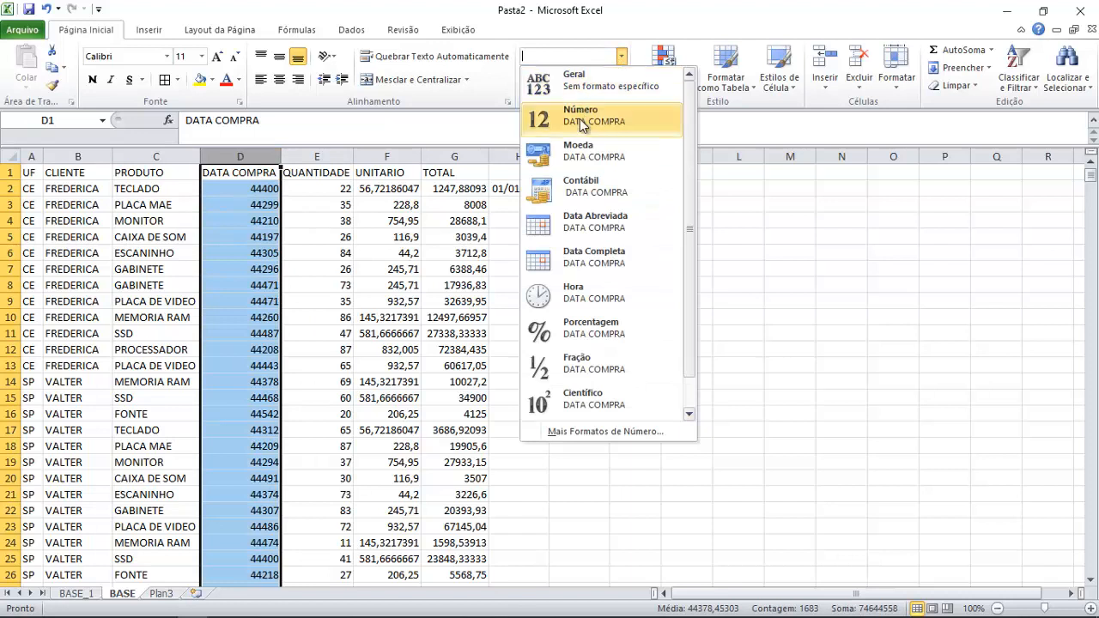
pyautogui.click(602, 225)
pyautogui.click(589, 299)
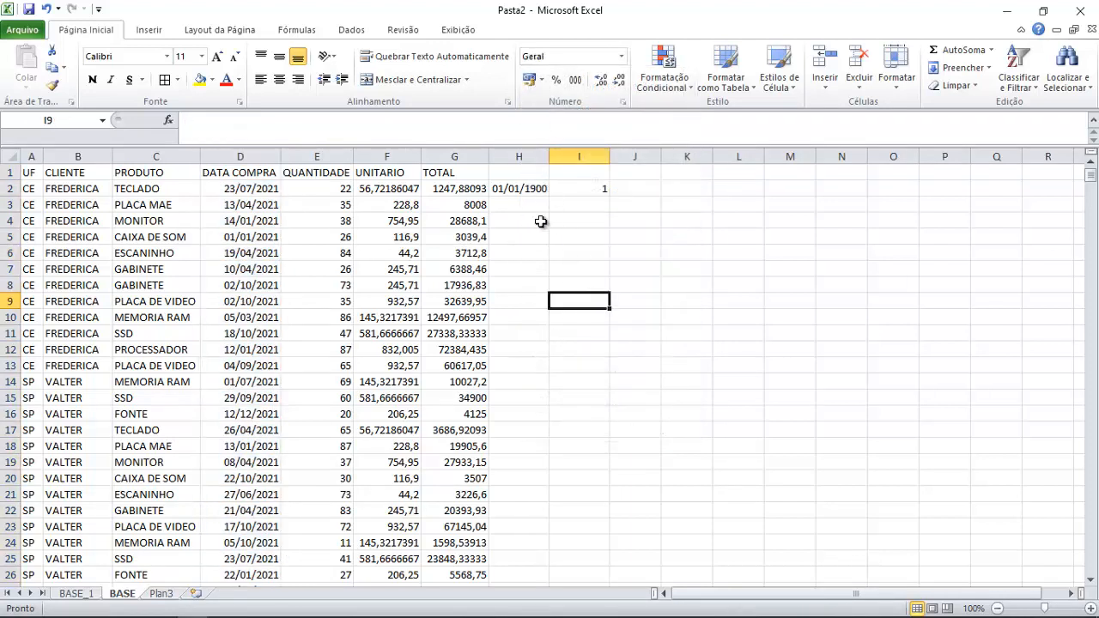
# Enter the formula =HOJE() in cell I3.
pyautogui.click(560, 202)
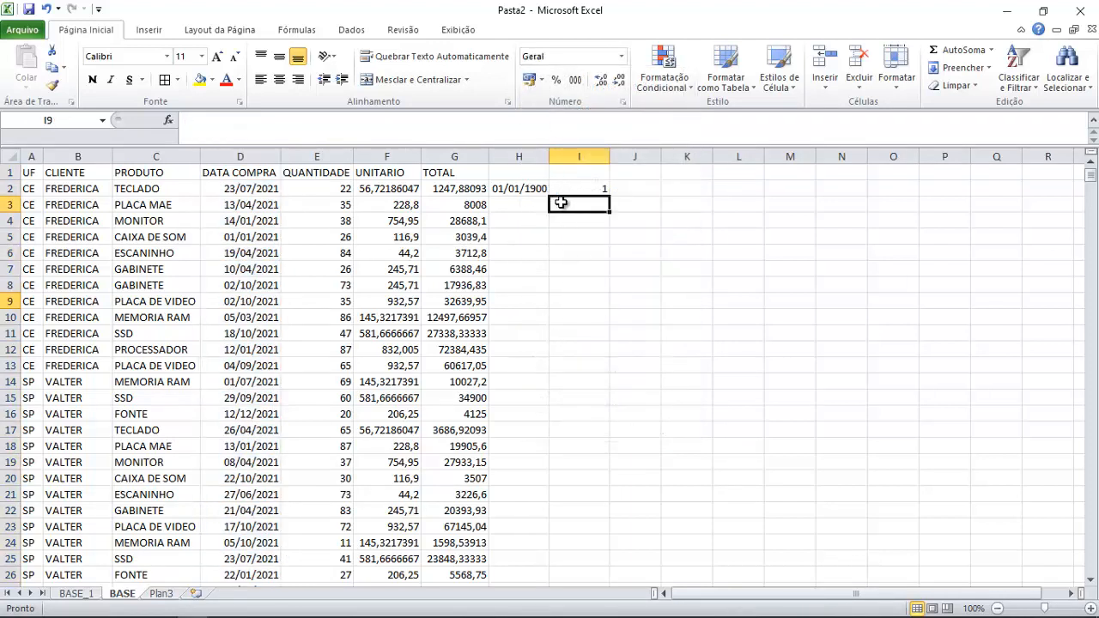
pyautogui.write('=HOJ')
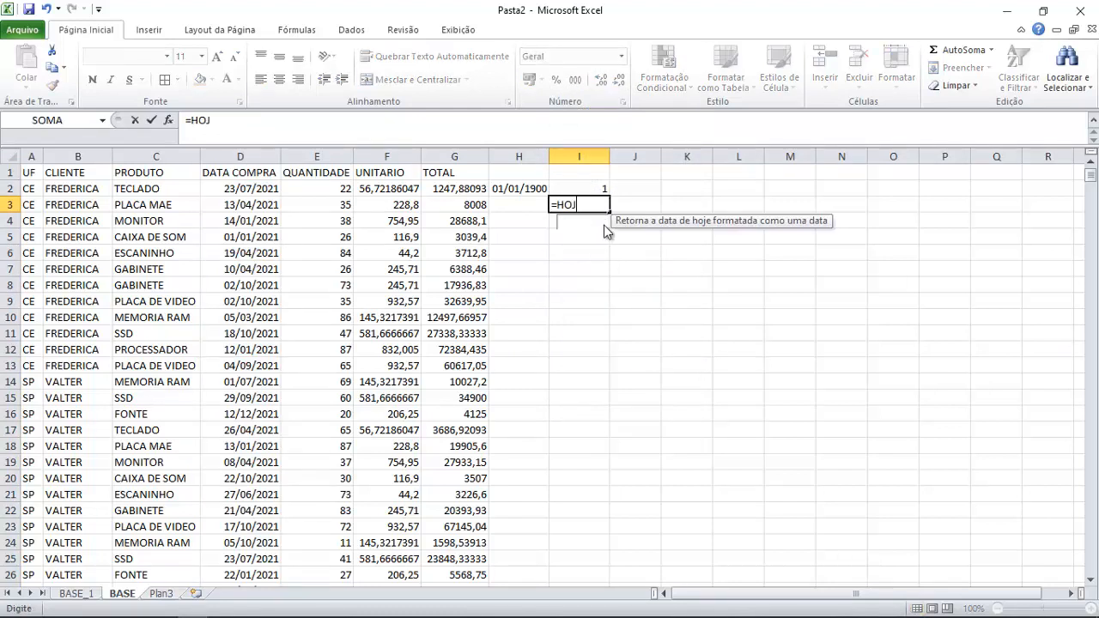
pyautogui.write('E()')
pyautogui.press('Return')
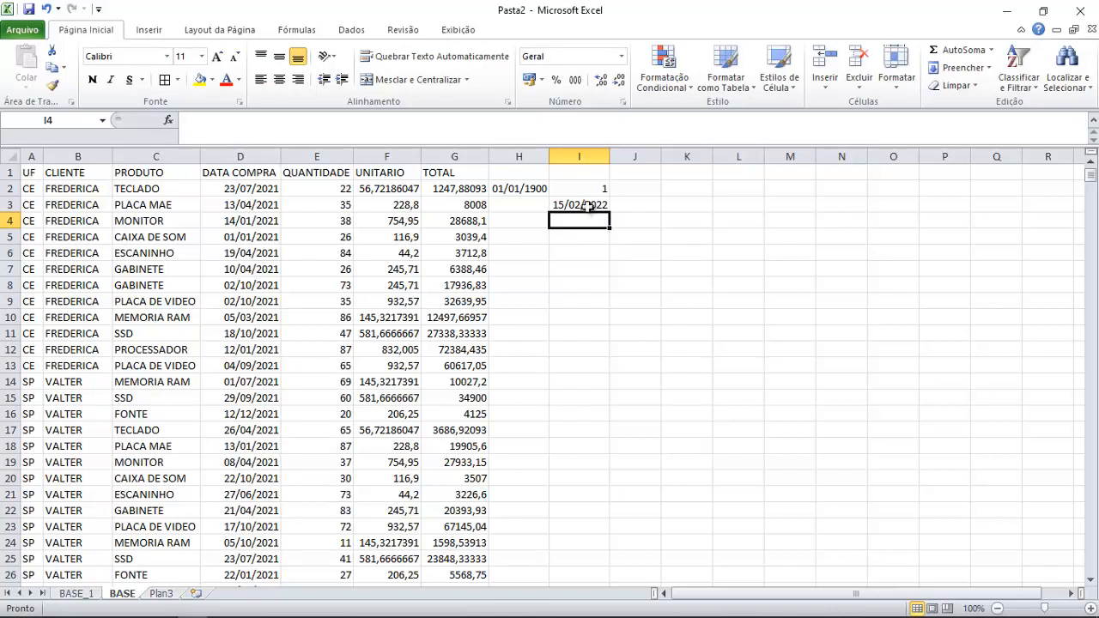
# Set the number format of the current-date formula in cell I3 to Geral.
pyautogui.click(586, 205)
pyautogui.click(621, 56)
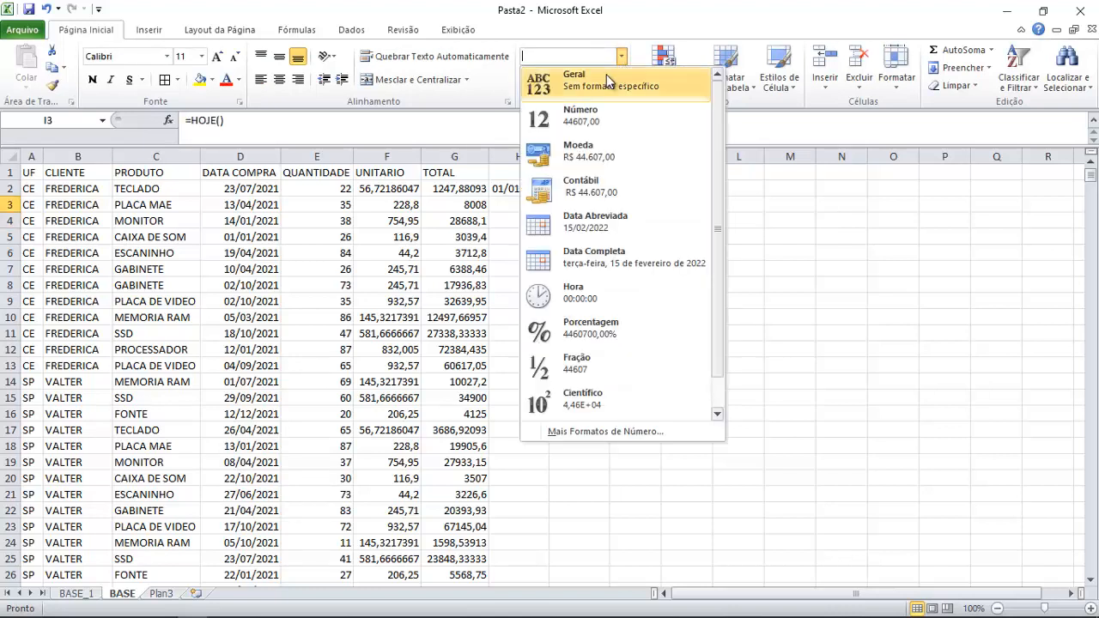
pyautogui.click(592, 83)
pyautogui.click(781, 225)
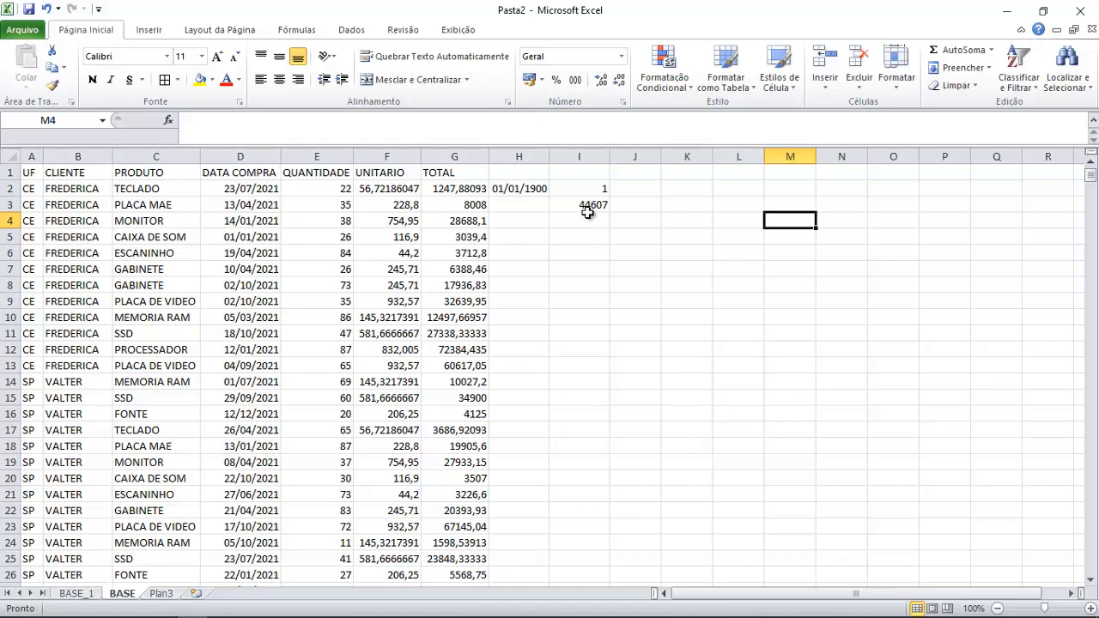
pyautogui.click(587, 207)
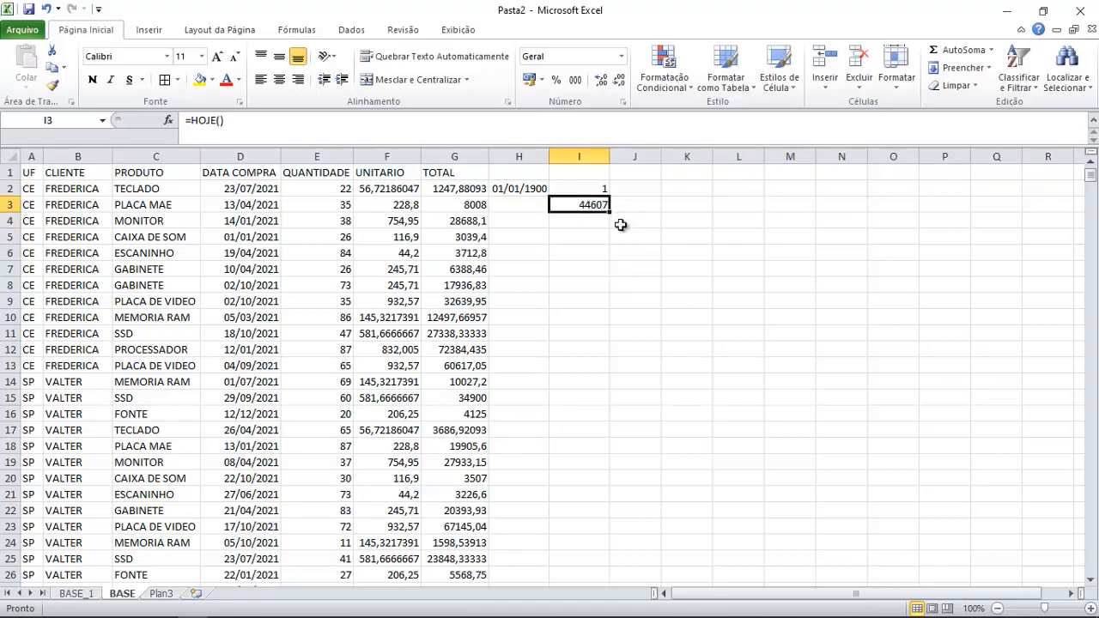
# Format the current date in cell I3 as Data Abreviada and clear the sample values in H2:I3.
pyautogui.click(621, 60)
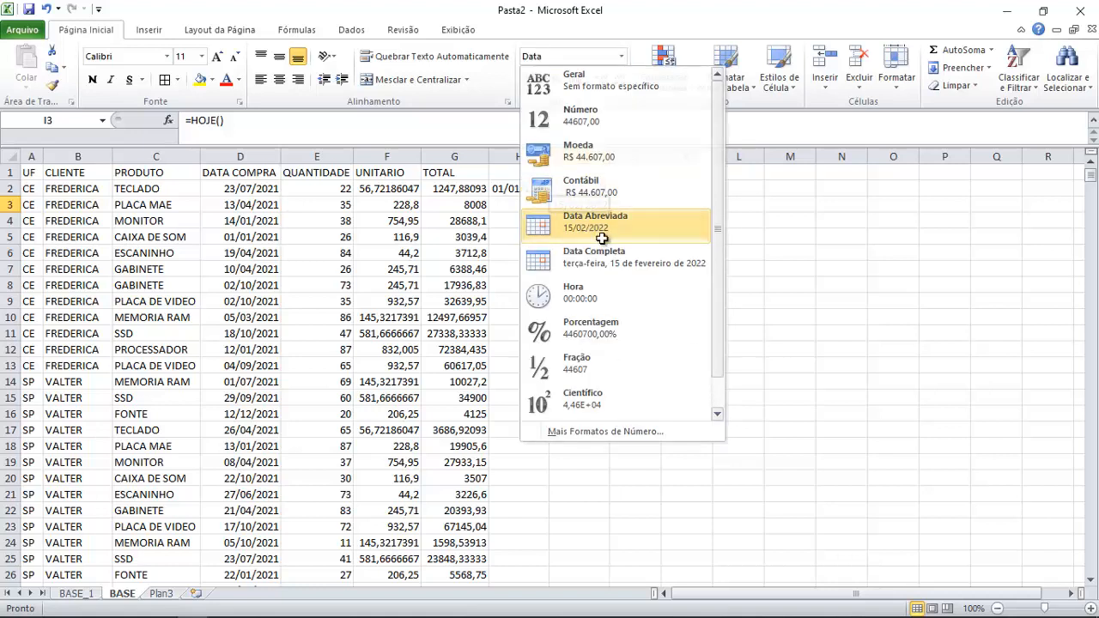
pyautogui.click(567, 227)
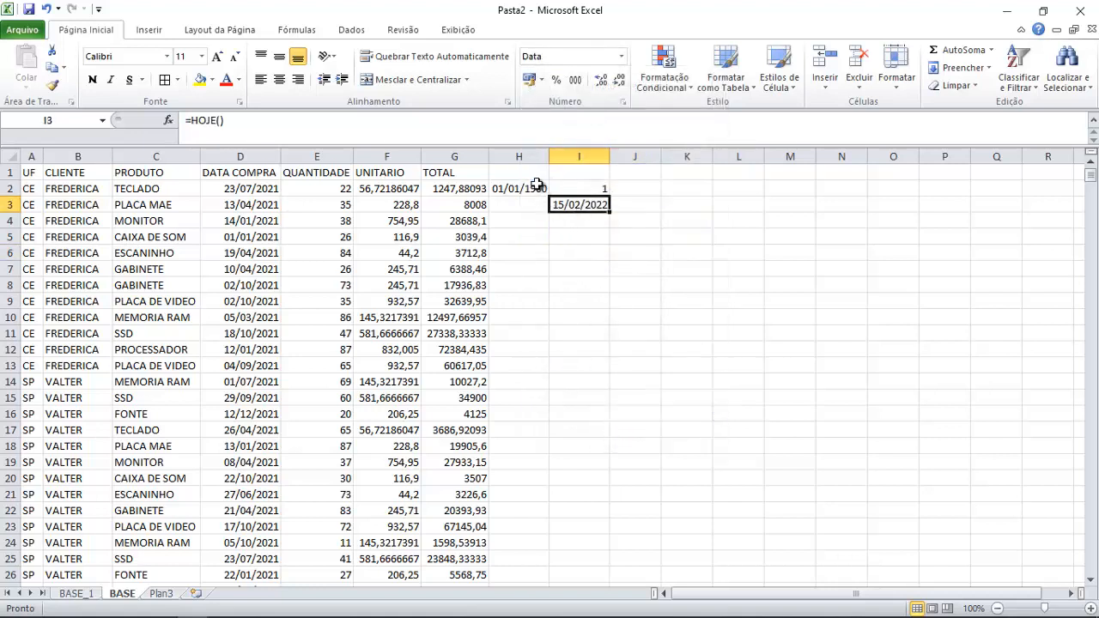
pyautogui.moveTo(533, 188); pyautogui.dragTo(593, 206)
pyautogui.press('Delete')
pyautogui.click(621, 301)
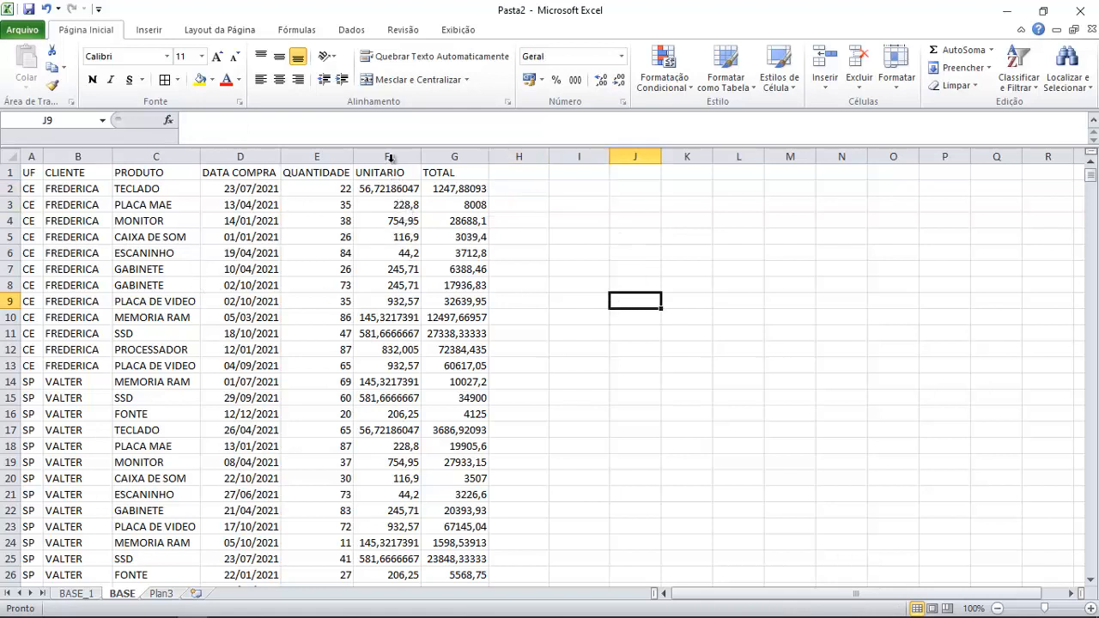
pyautogui.moveTo(391, 158); pyautogui.dragTo(434, 228)
pyautogui.click(435, 226)
pyautogui.click(397, 157)
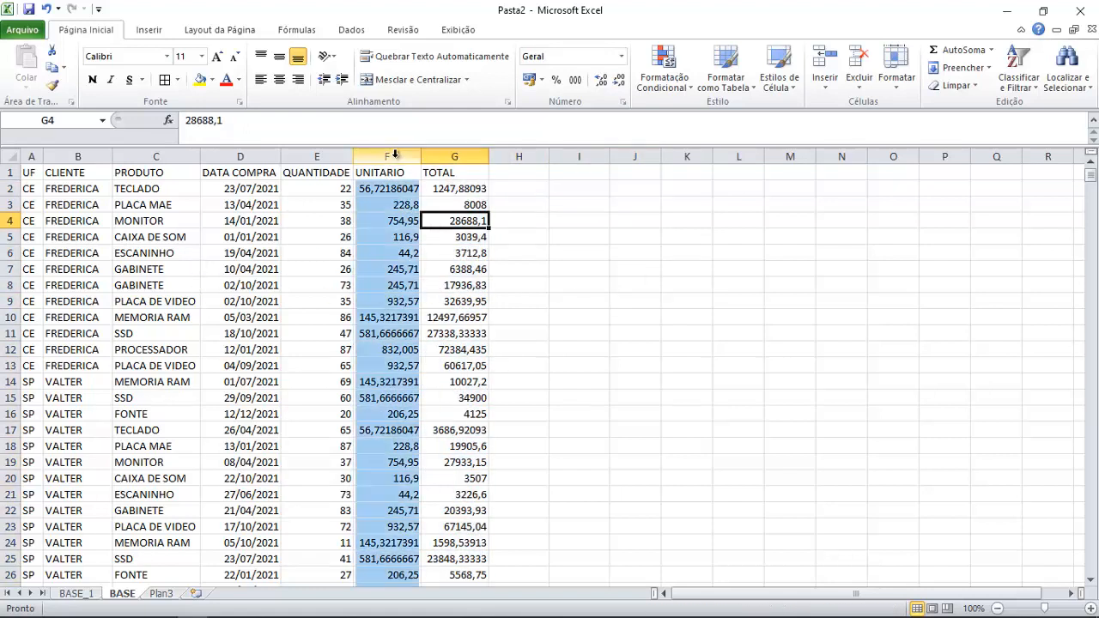
pyautogui.click(454, 158)
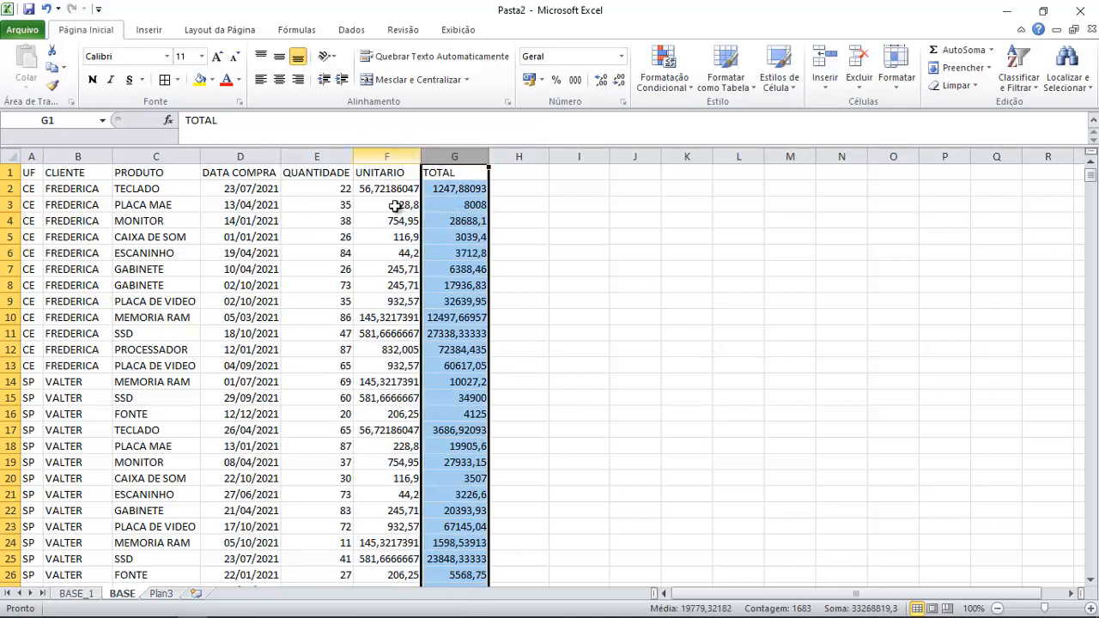
pyautogui.moveTo(398, 220); pyautogui.dragTo(397, 303)
pyautogui.moveTo(454, 252); pyautogui.dragTo(455, 302)
pyautogui.click(403, 236)
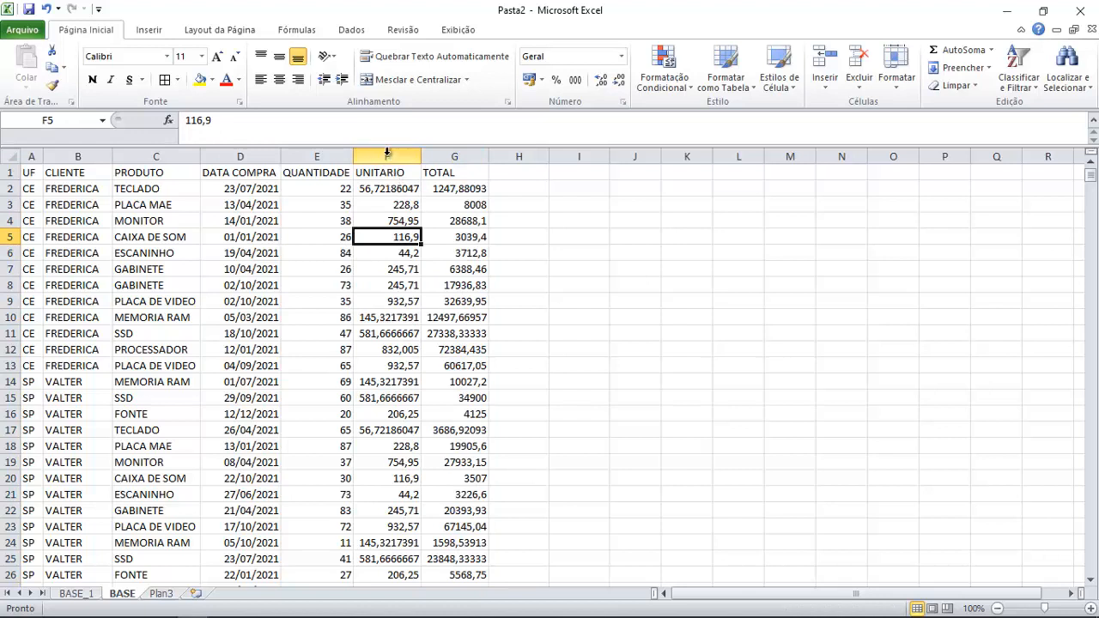
# Format the whole UNITARIO and TOTAL columns as currency (Moeda).
pyautogui.click(387, 152)
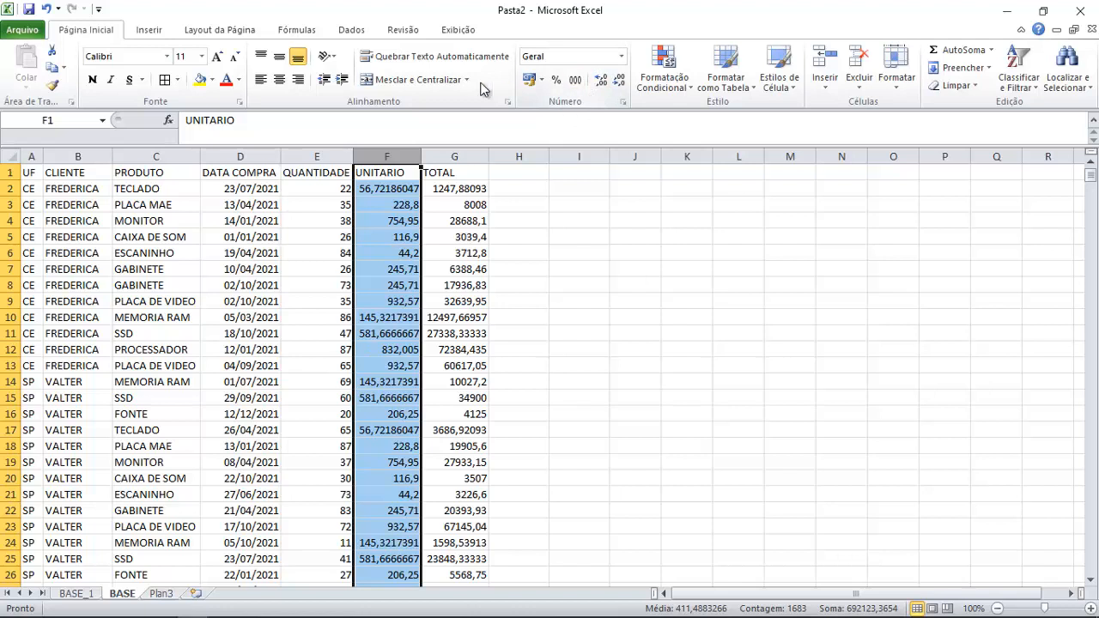
pyautogui.click(622, 57)
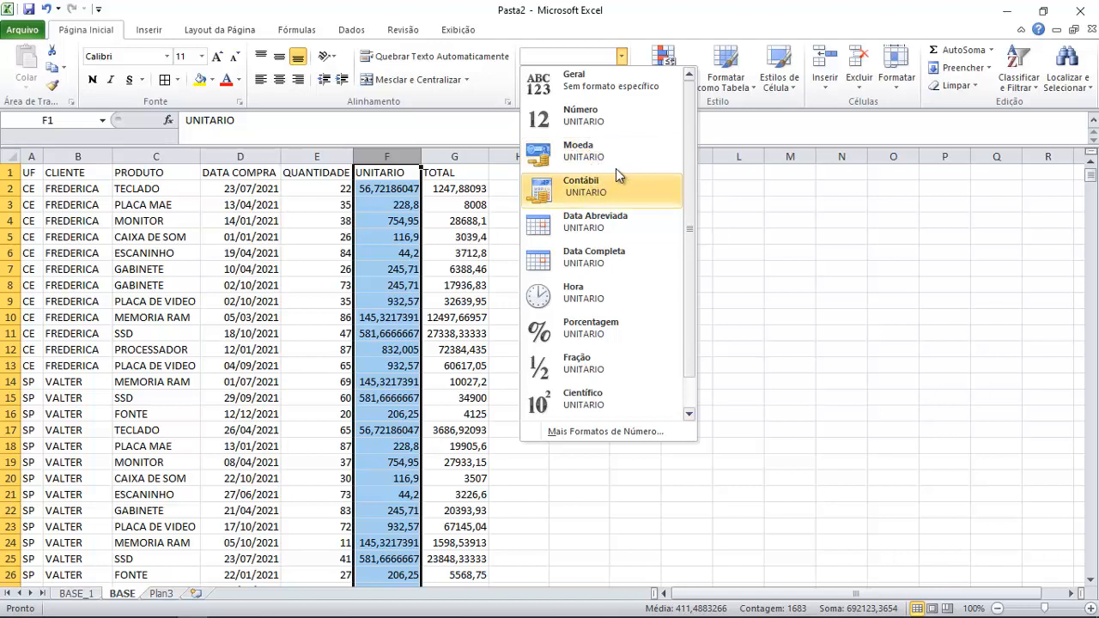
pyautogui.click(612, 153)
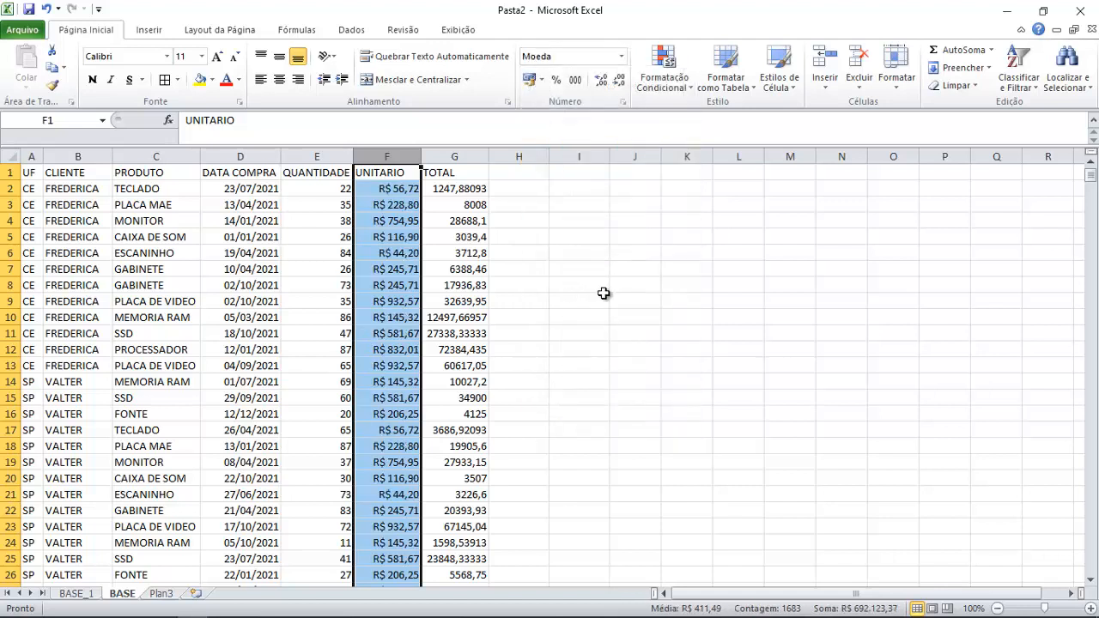
pyautogui.click(410, 208)
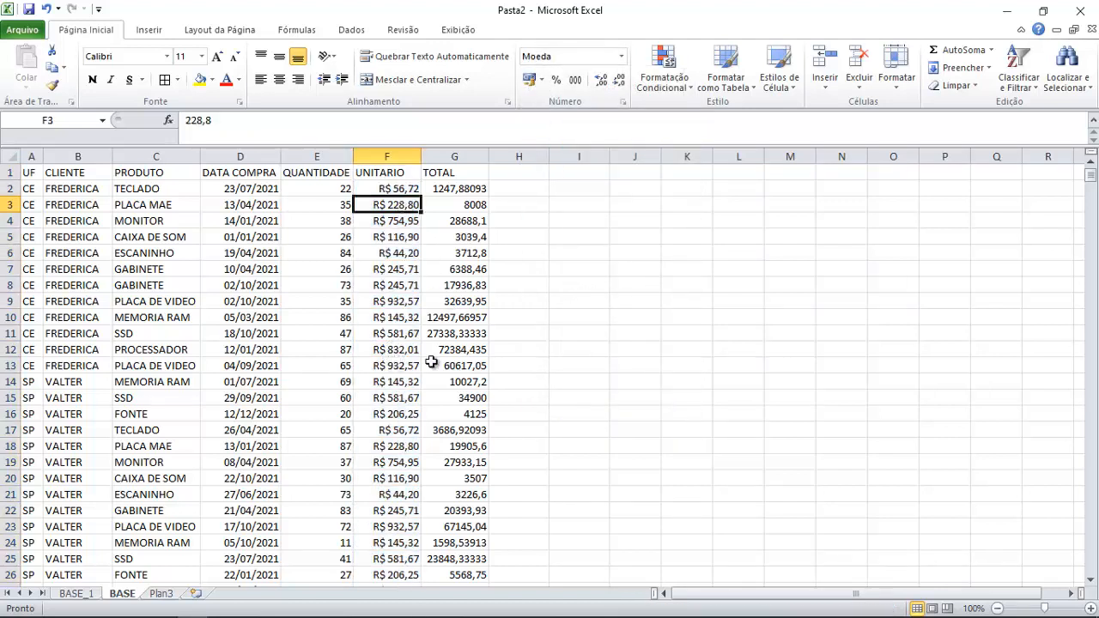
pyautogui.click(454, 156)
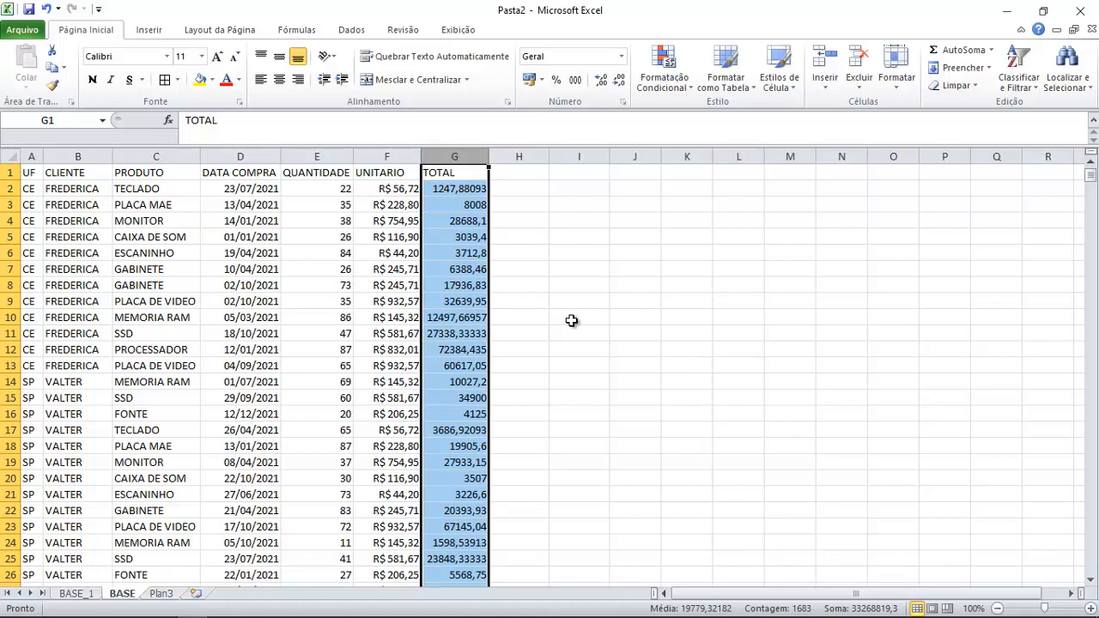
pyautogui.hotkey('ctrl', 'shift', '4')
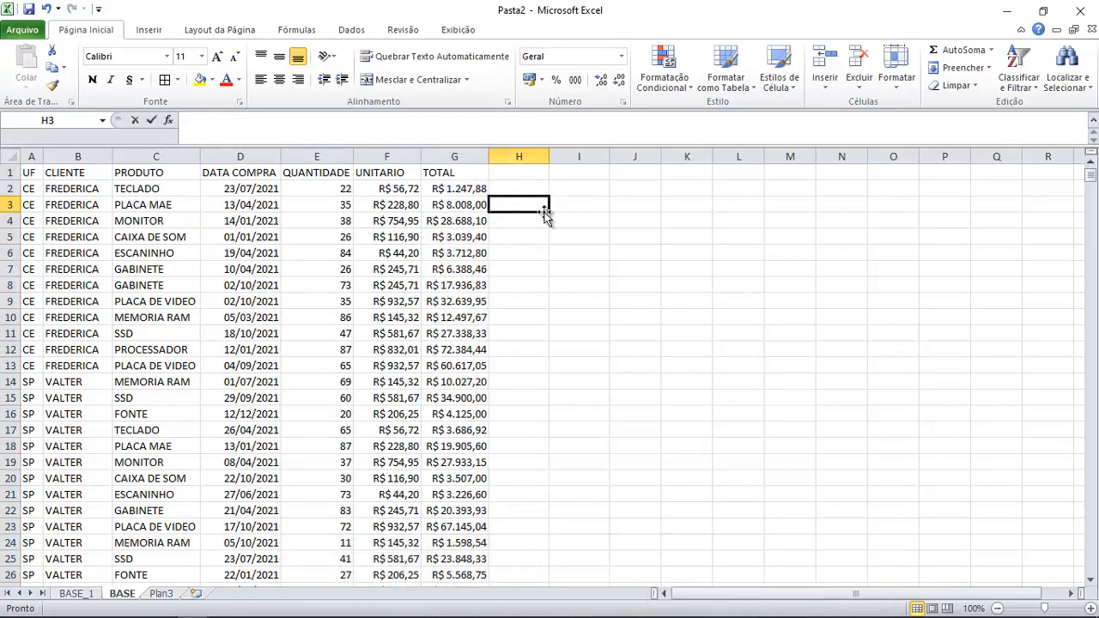
# Enter the sample values 10 in cell H3 and 20 in cell I3.
pyautogui.write('10')
pyautogui.press('Return')
pyautogui.click(550, 206)
pyautogui.write('20')
pyautogui.press('Return')
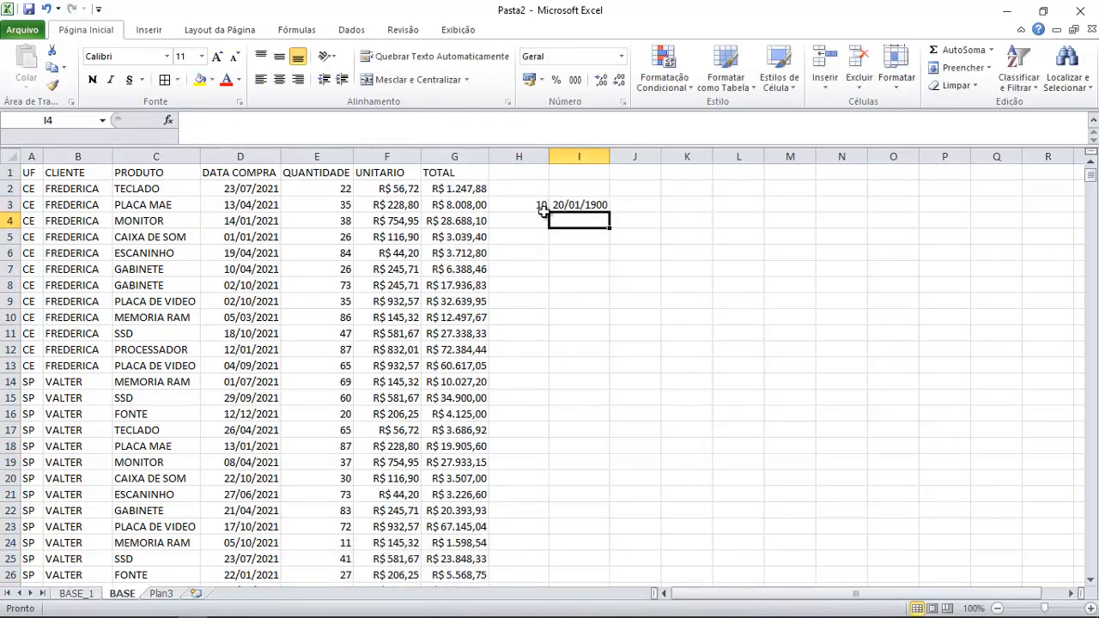
# Apply the percentage format without decimals to the sample value in cell H3.
pyautogui.press('Up')
pyautogui.press('Left')
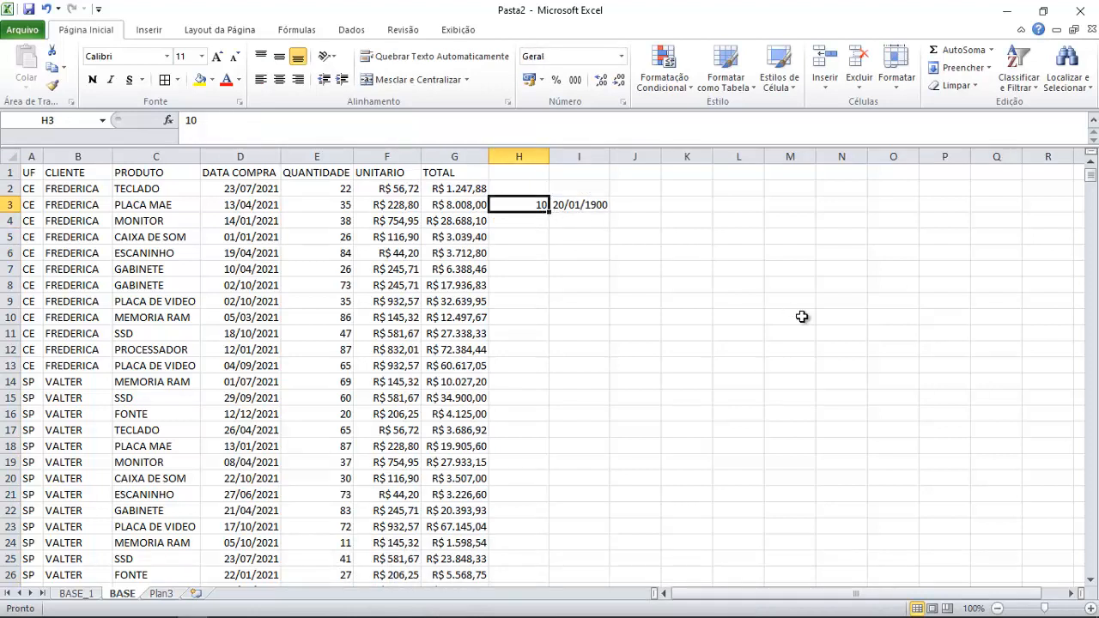
pyautogui.hotkey('ctrl', 'shift', '5')
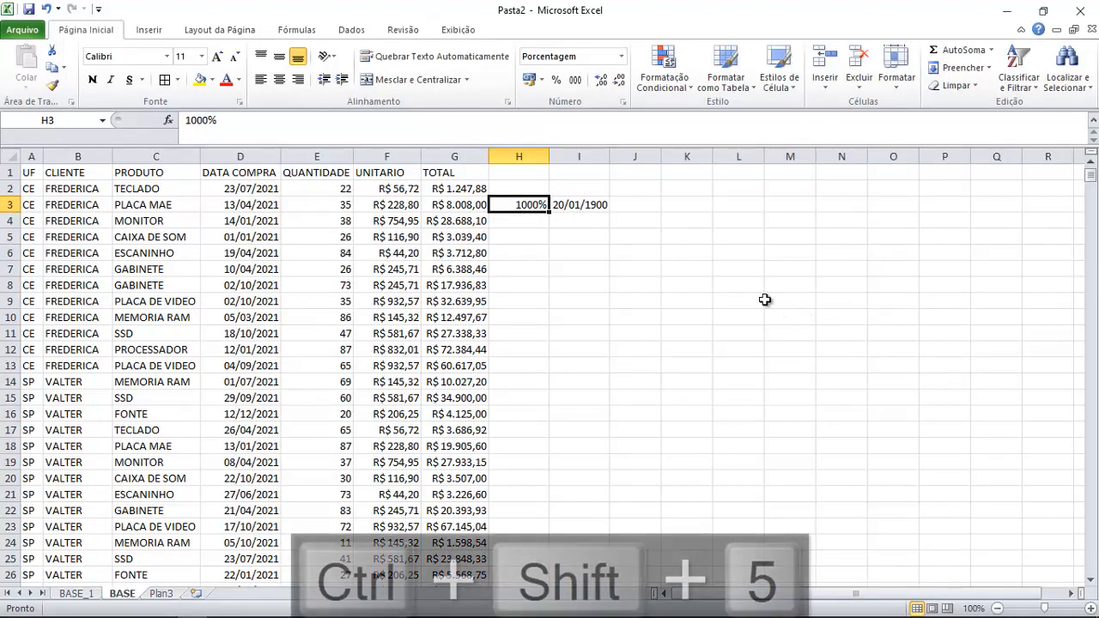
pyautogui.click(536, 254)
pyautogui.click(532, 205)
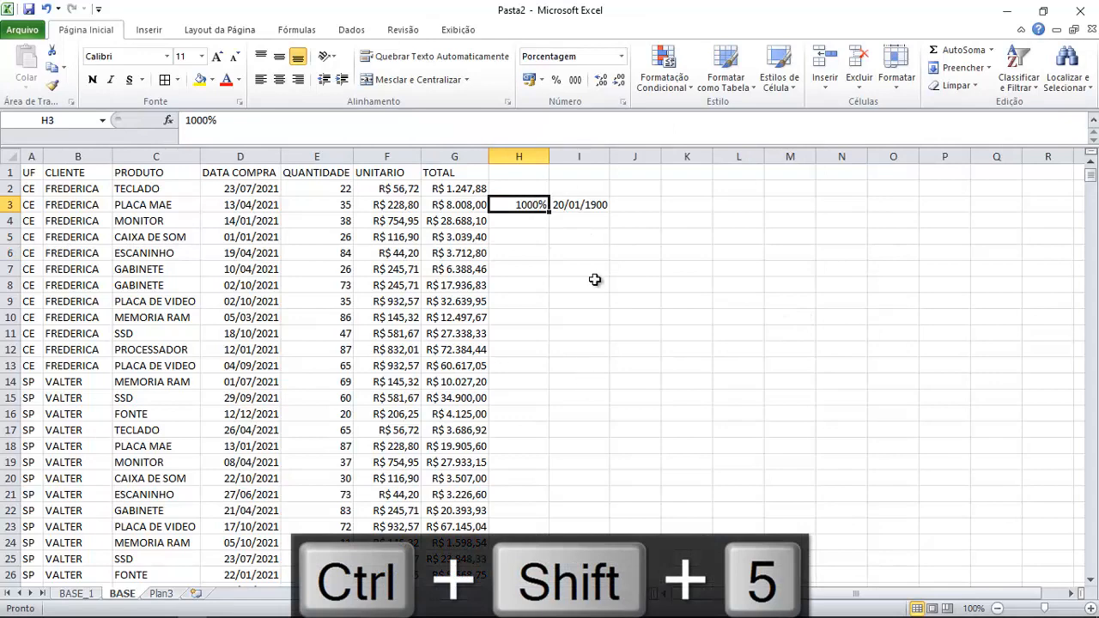
# Apply the Número format with two decimals to the sample value in cell I3.
pyautogui.click(580, 205)
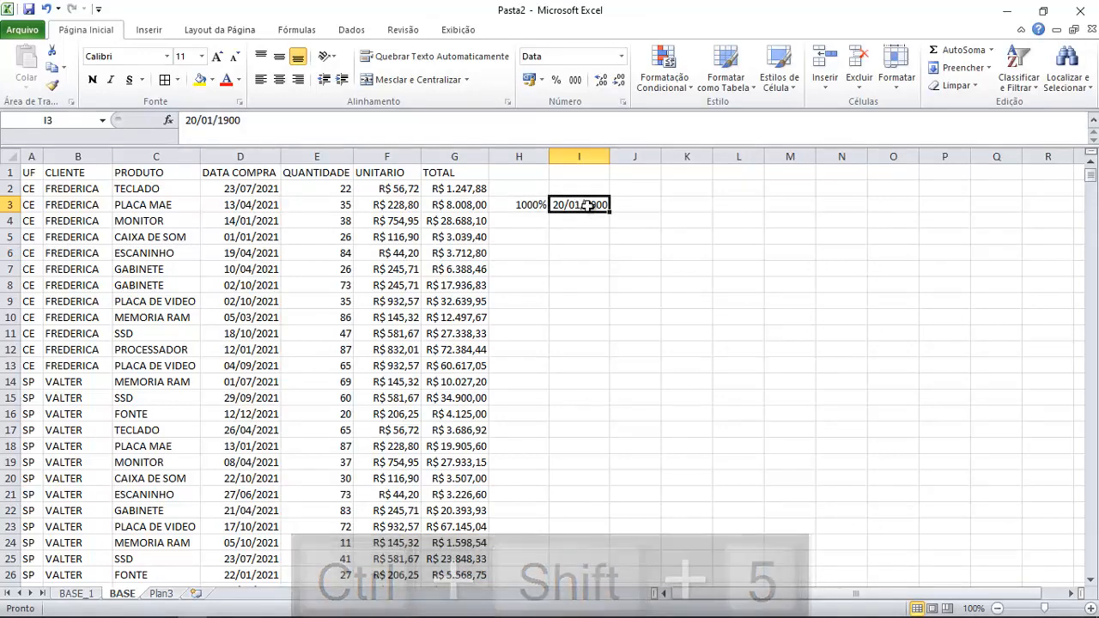
pyautogui.hotkey('ctrl', 'shift', '1')
pyautogui.click(642, 252)
pyautogui.click(580, 204)
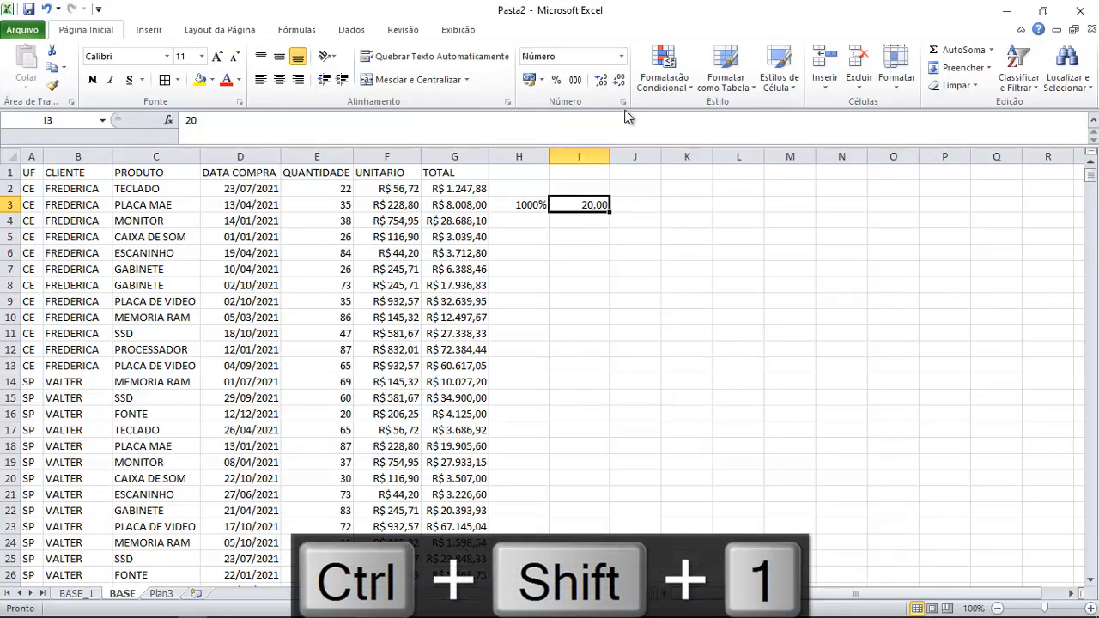
# Clear the sample values in H3 and I3 beside the table.
pyautogui.moveTo(643, 235); pyautogui.dragTo(536, 186)
pyautogui.press('Delete')
pyautogui.click(573, 286)
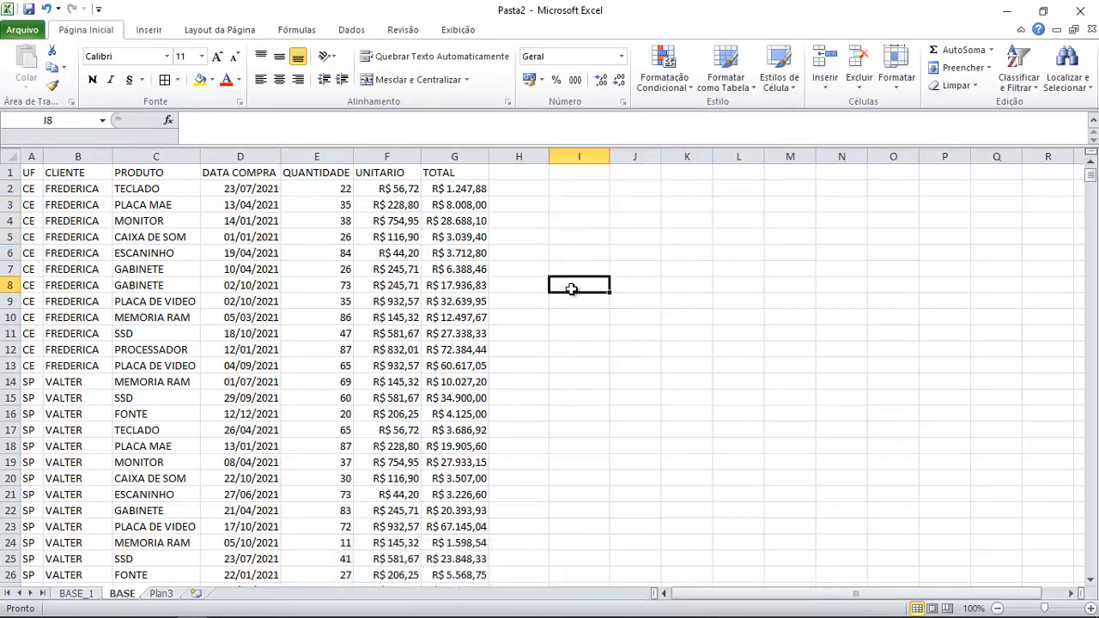
# Center the contents of the UF, DATA COMPRA and QUANTIDADE columns horizontally.
pyautogui.click(451, 286)
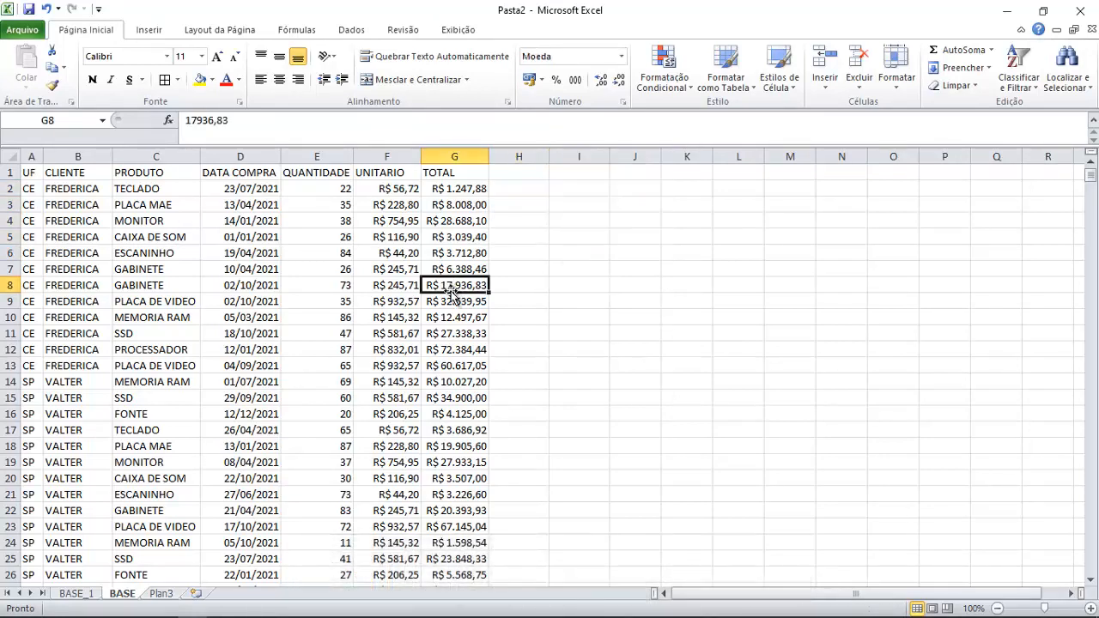
pyautogui.click(34, 174)
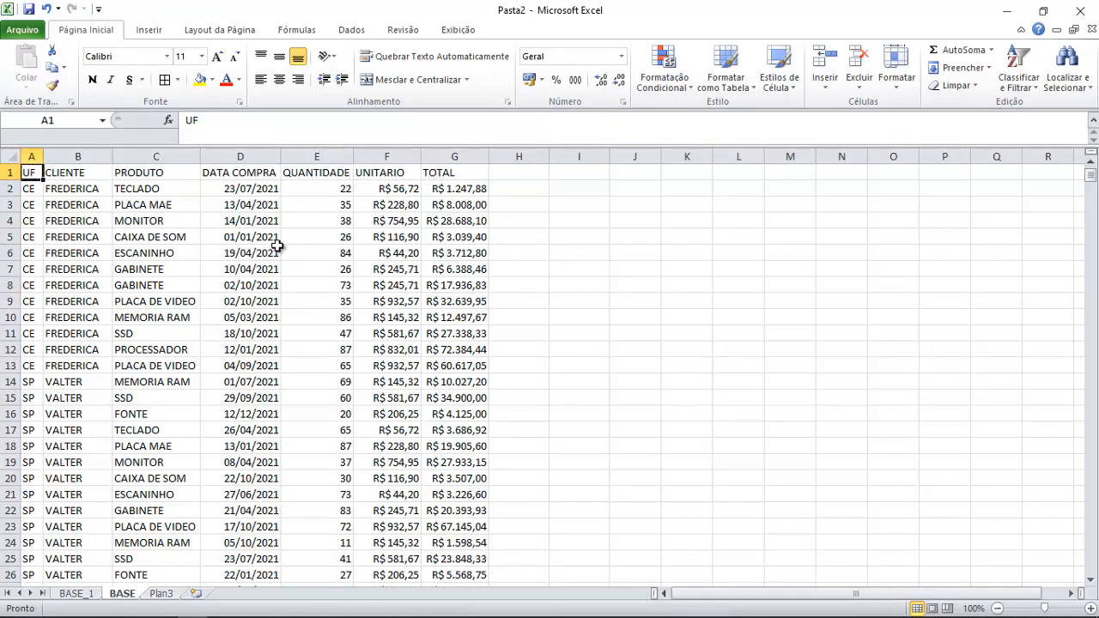
pyautogui.click(34, 156)
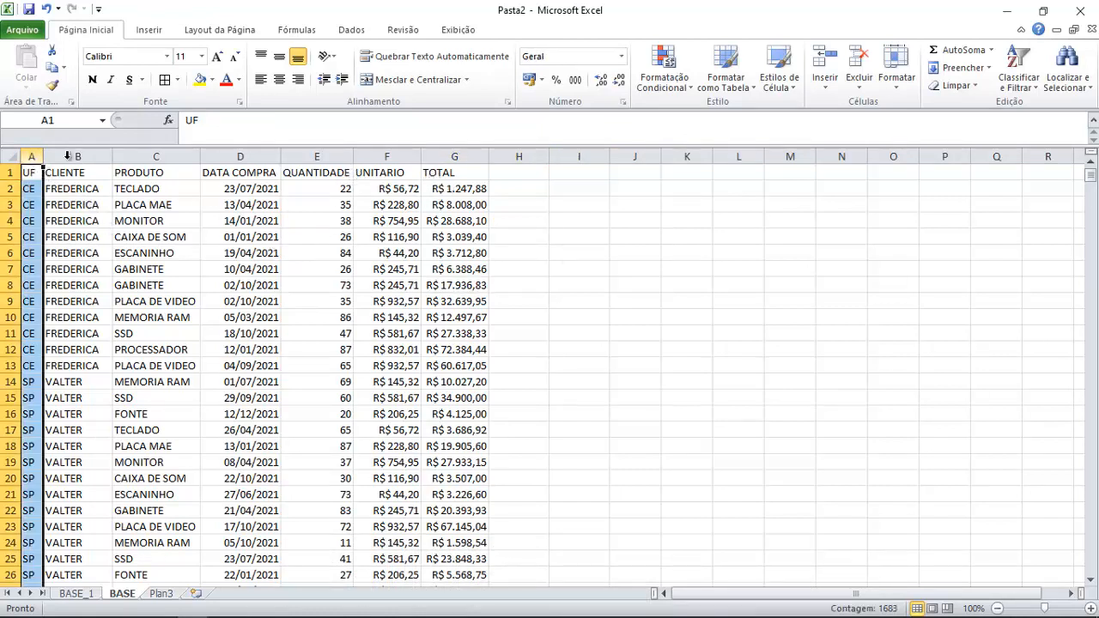
pyautogui.click(280, 79)
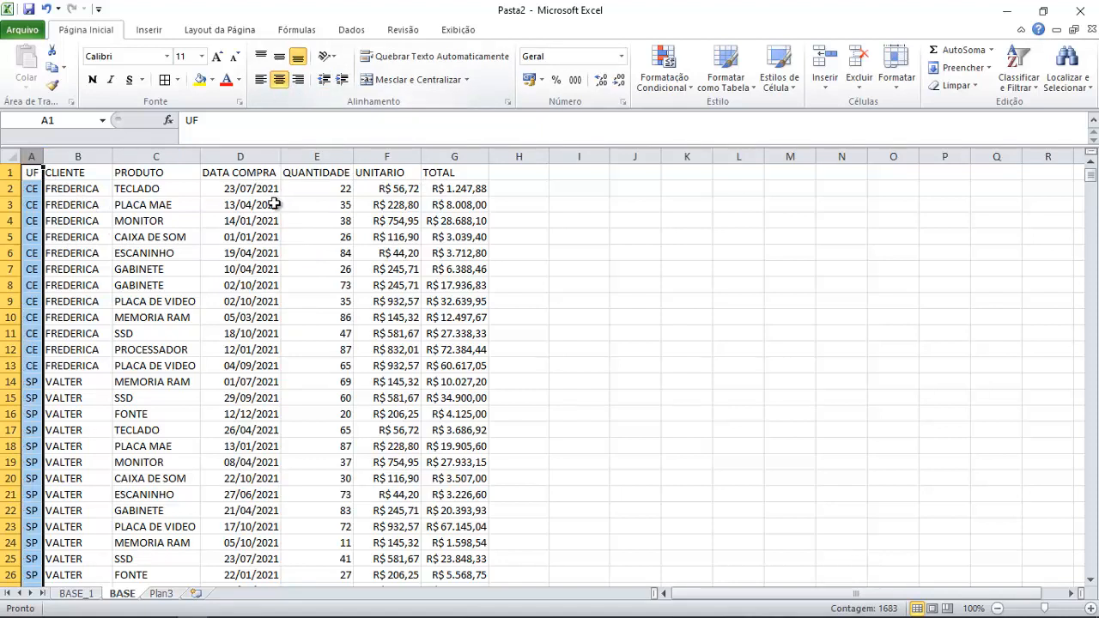
pyautogui.click(258, 157)
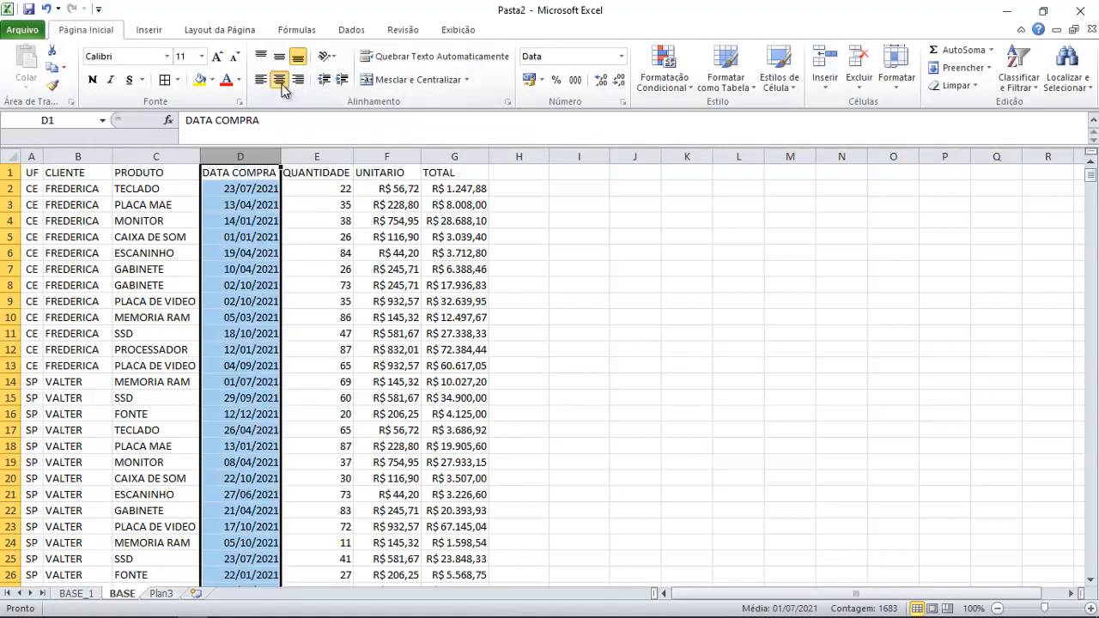
pyautogui.click(280, 79)
pyautogui.click(316, 156)
pyautogui.click(450, 292)
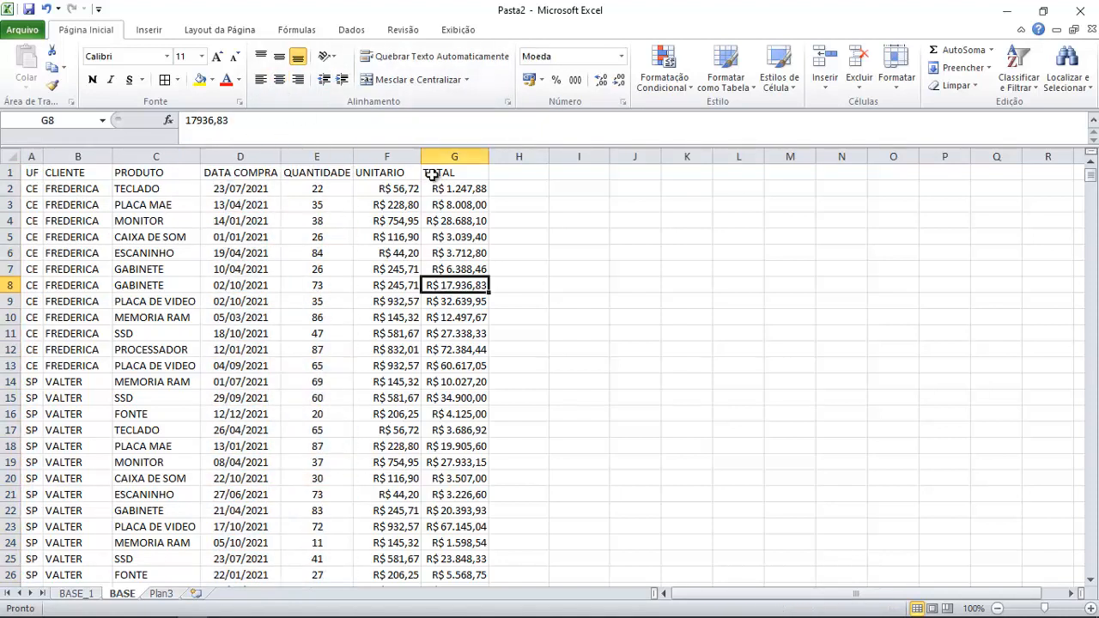
# Center all the column headings in A1:G1 horizontally.
pyautogui.moveTo(432, 175); pyautogui.dragTo(34, 172)
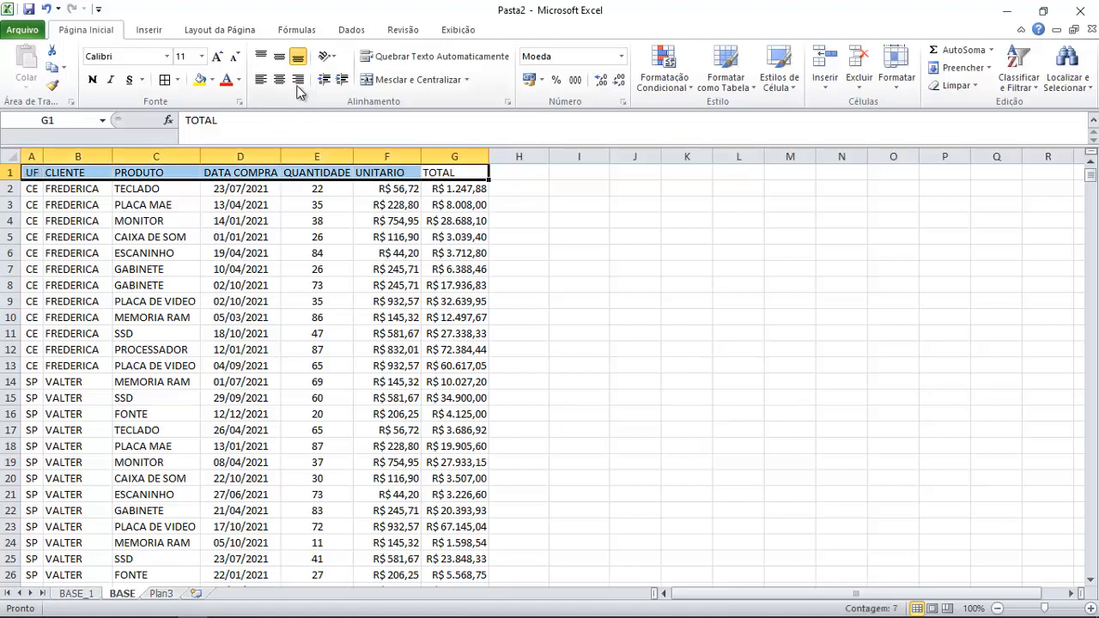
pyautogui.click(279, 79)
pyautogui.click(498, 287)
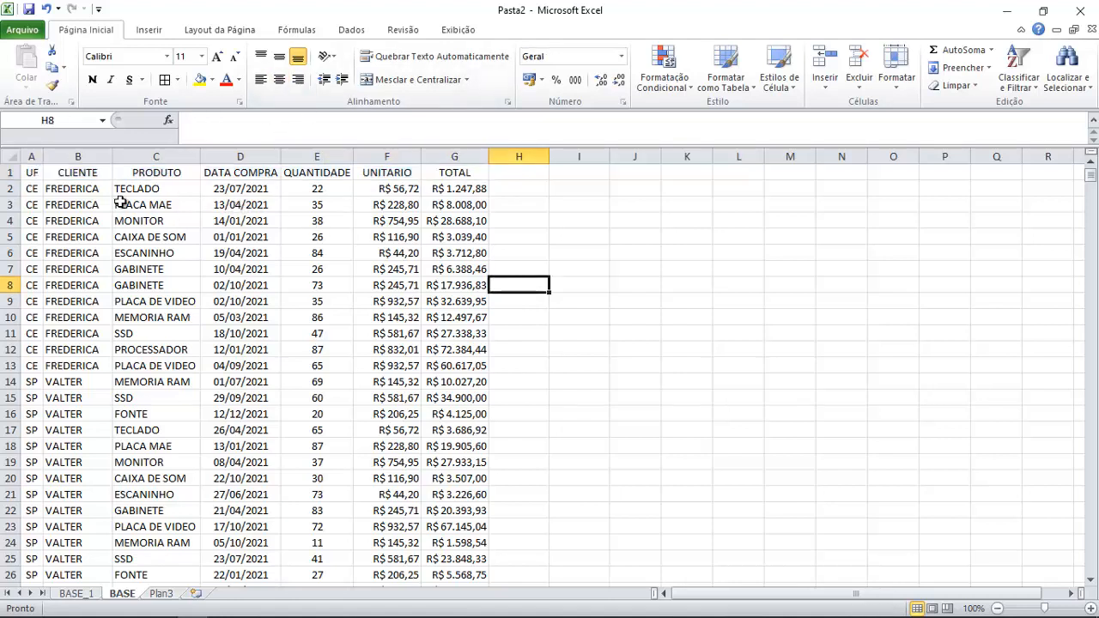
pyautogui.click(32, 175)
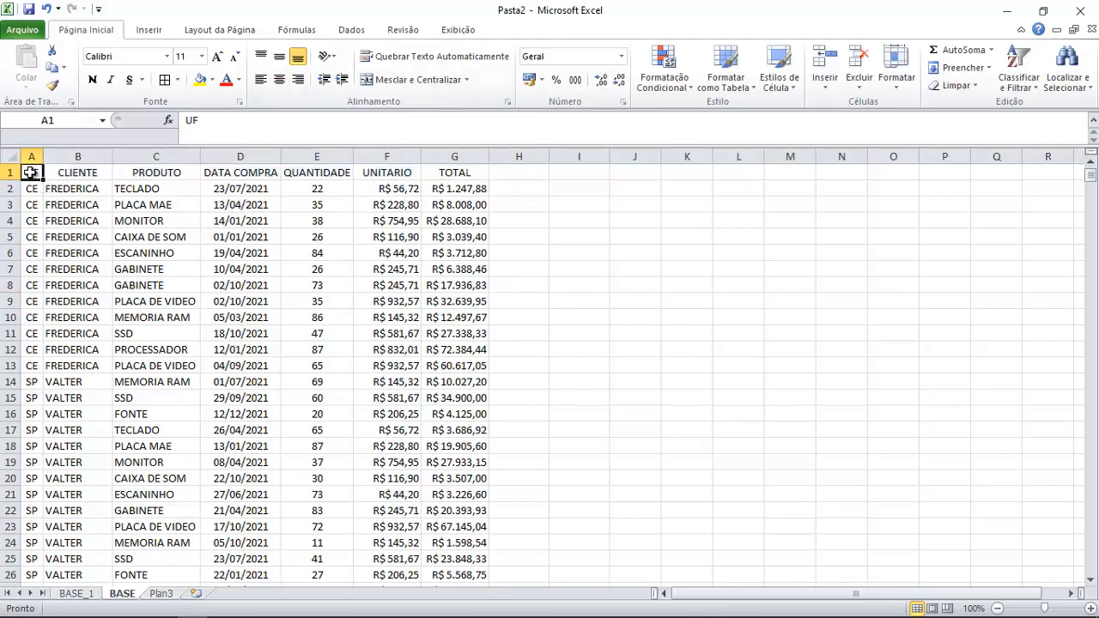
pyautogui.click(296, 266)
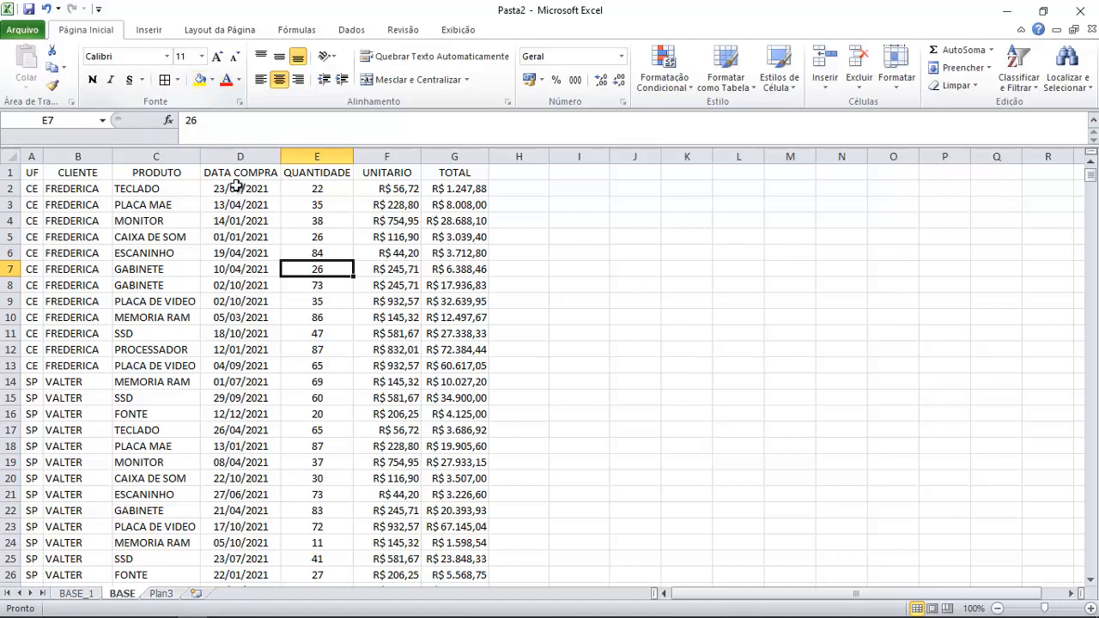
pyautogui.click(218, 267)
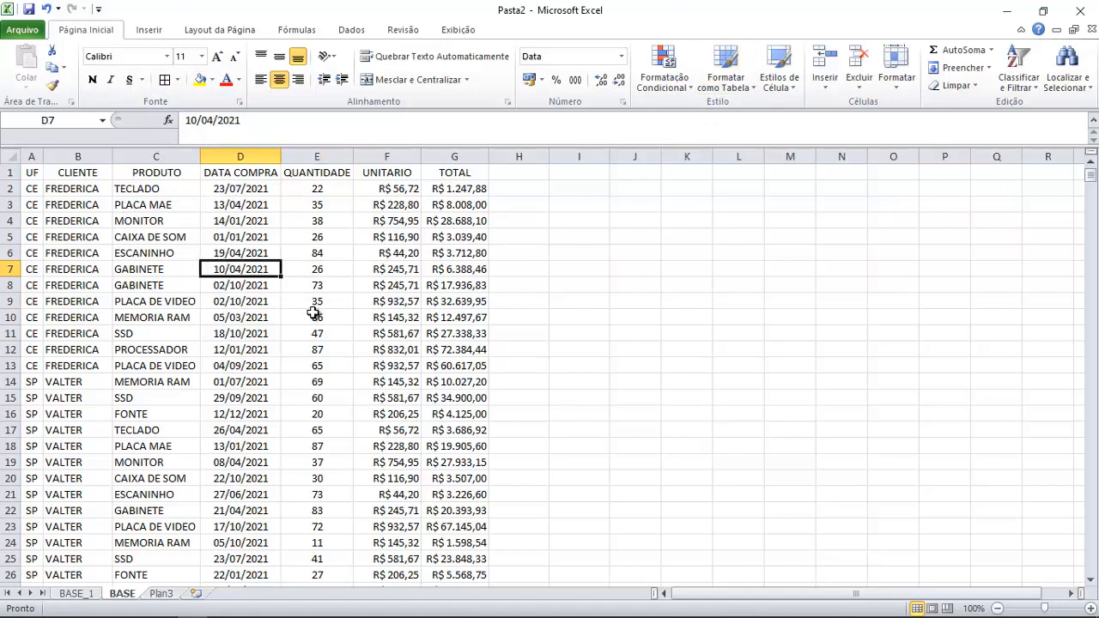
# Format the whole data range A1:G1683 as a table with headers, using the blue banded medium style.
pyautogui.click(260, 318)
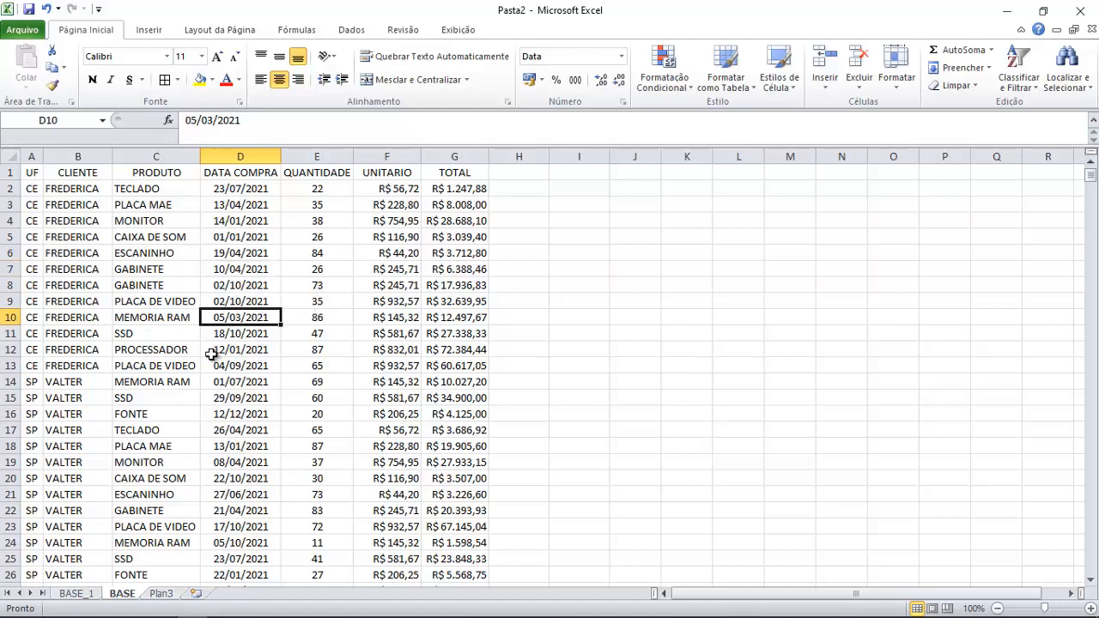
pyautogui.hotkey('ctrl', 't')
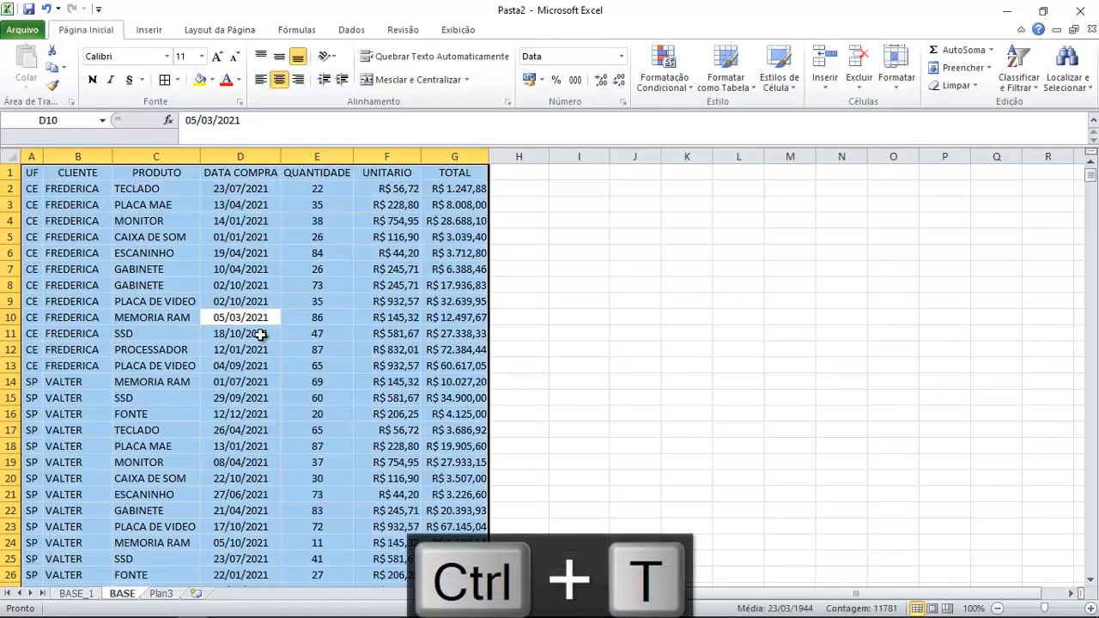
pyautogui.click(727, 87)
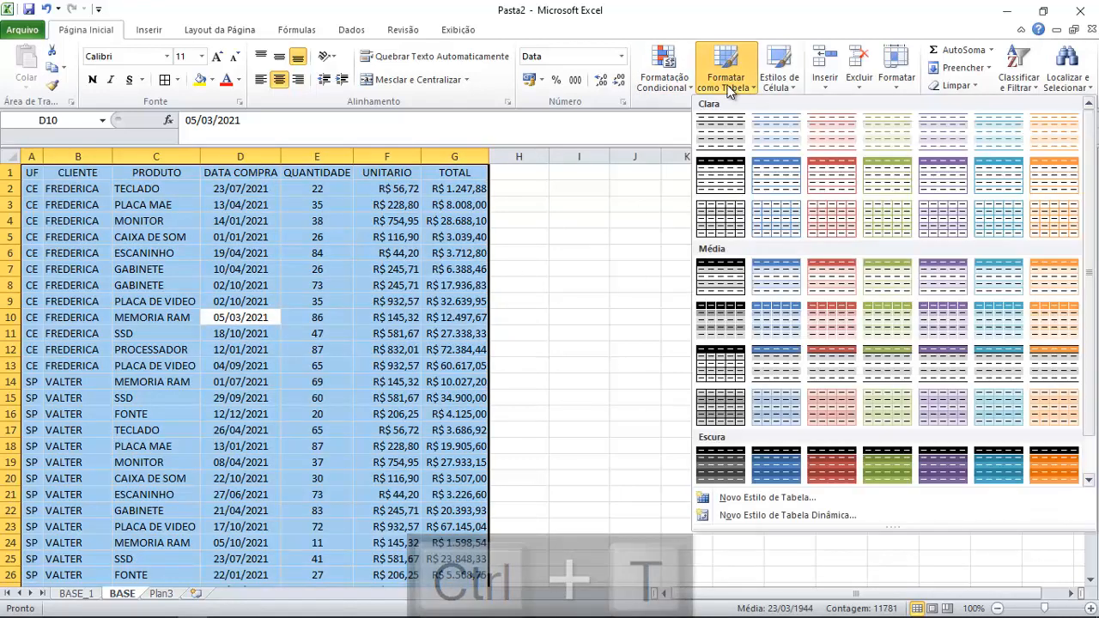
pyautogui.click(771, 320)
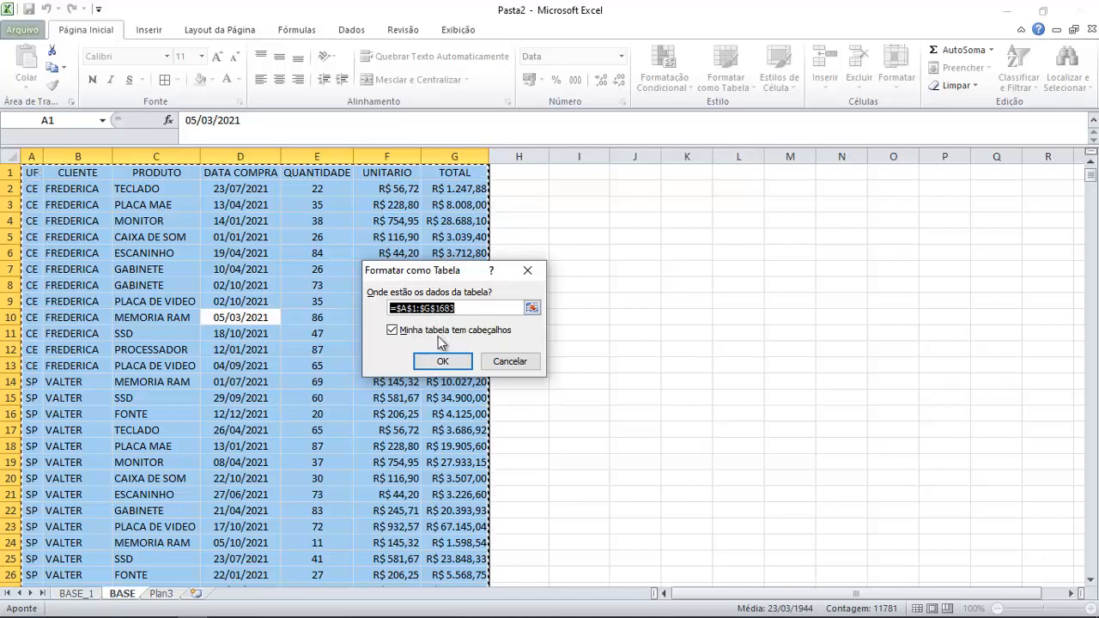
pyautogui.click(437, 337)
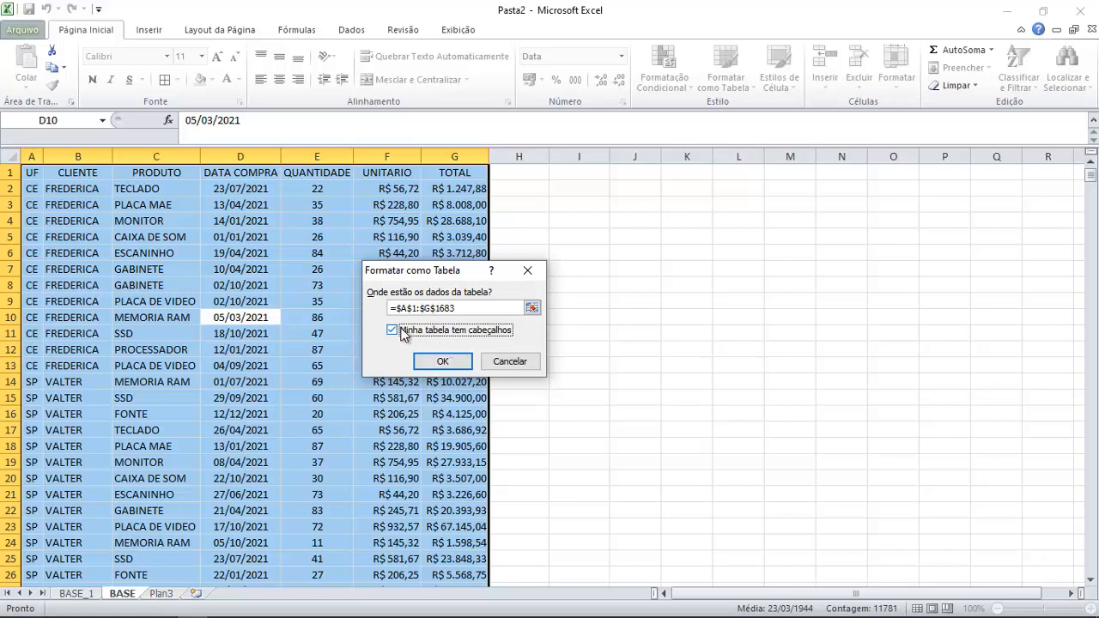
pyautogui.click(440, 361)
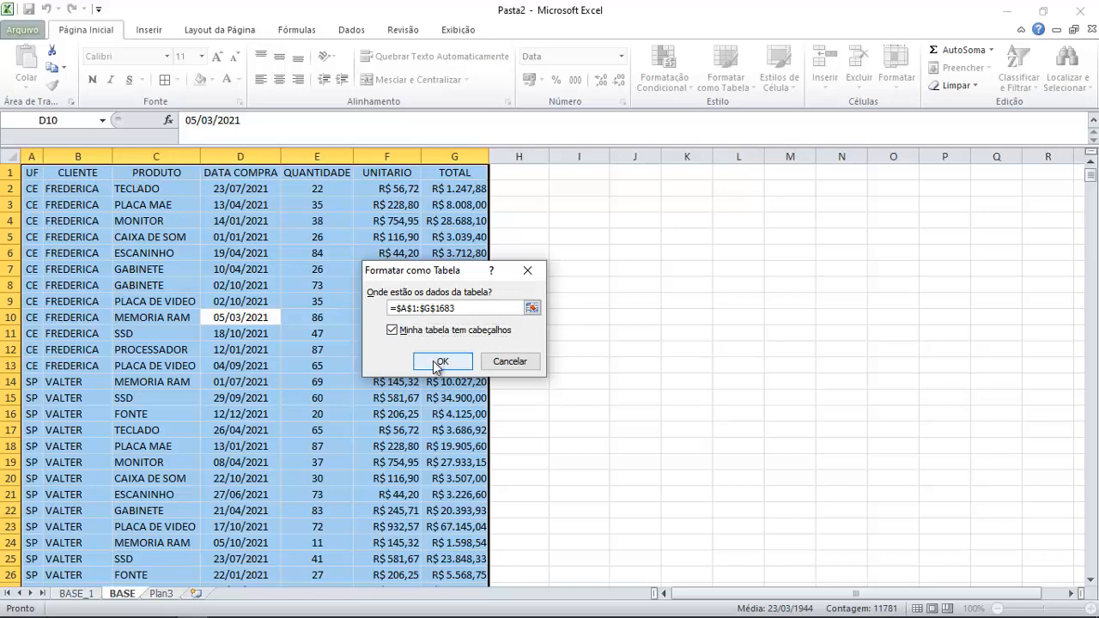
pyautogui.click(404, 316)
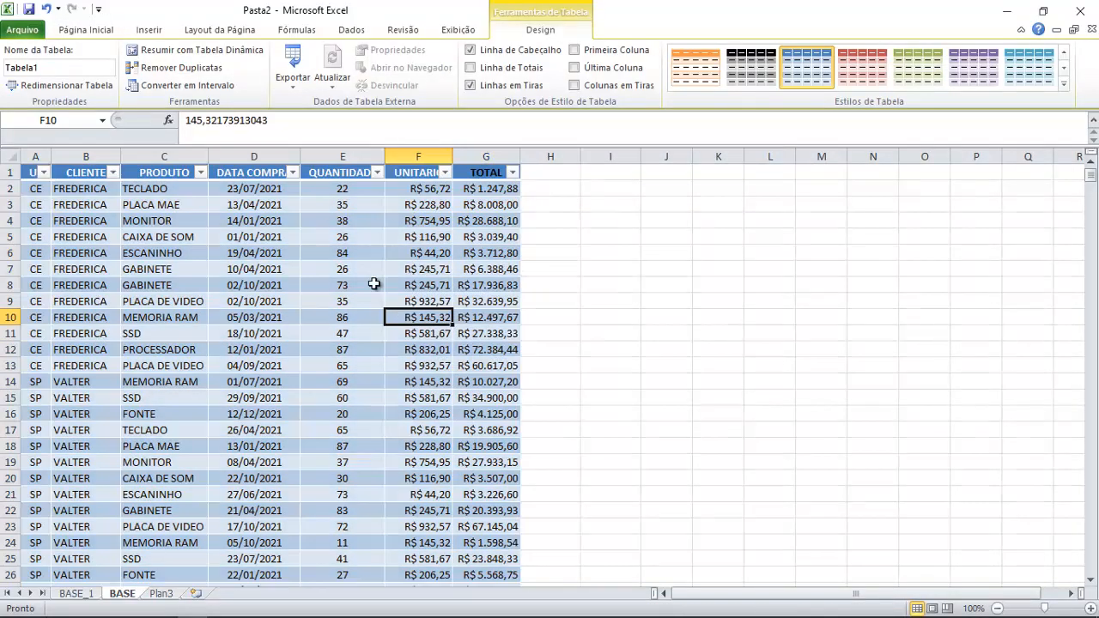
# Look through the formatted table's rows and column headings, and return to the first heading cell.
pyautogui.scroll(-11, 309, 287)
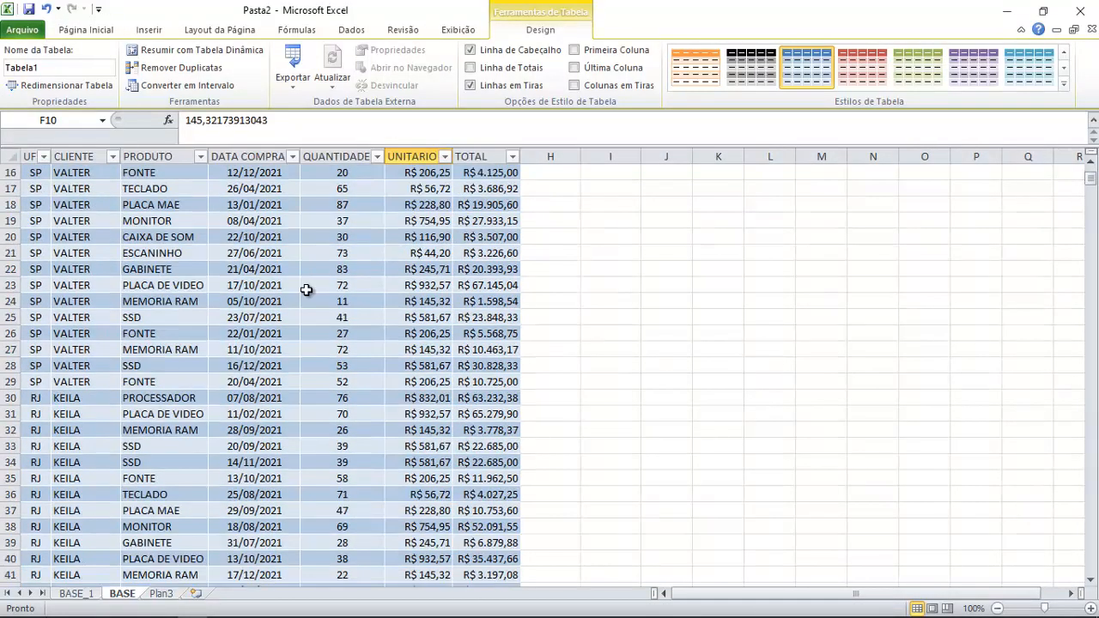
pyautogui.scroll(-13, 318, 300)
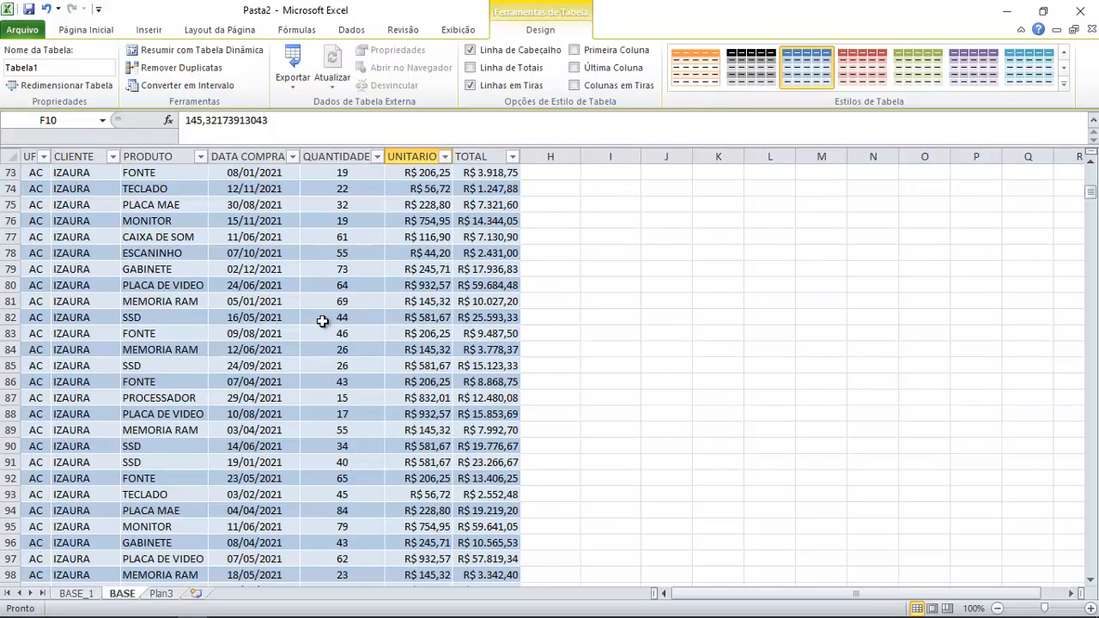
pyautogui.moveTo(493, 146); pyautogui.dragTo(494, 132)
pyautogui.click(325, 225)
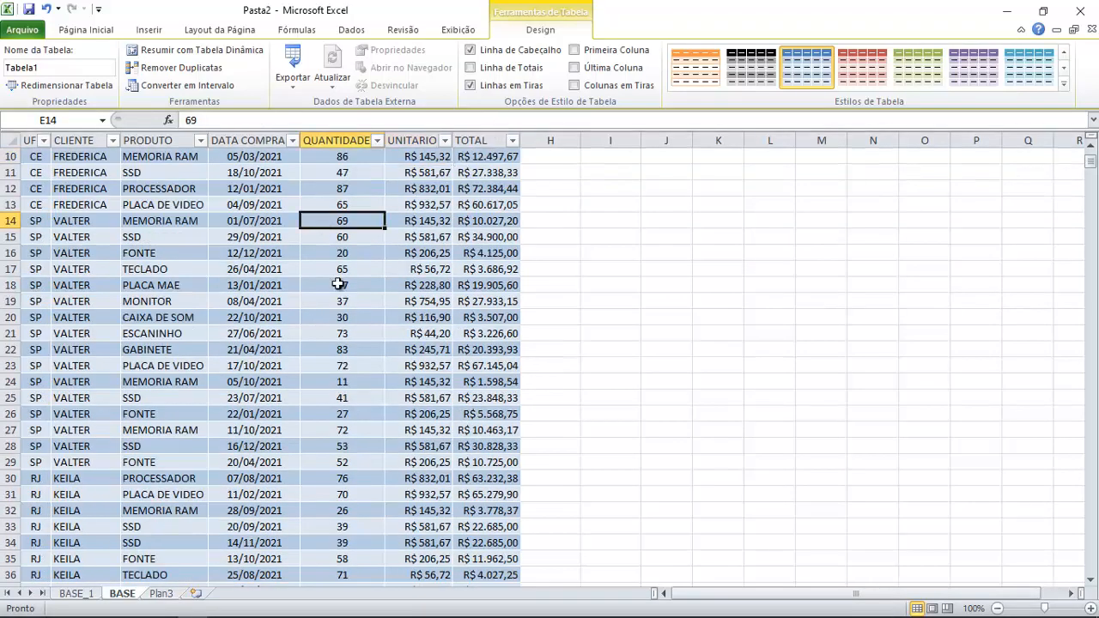
pyautogui.hotkey('ctrl', 'Left')
pyautogui.hotkey('ctrl', 'Up')
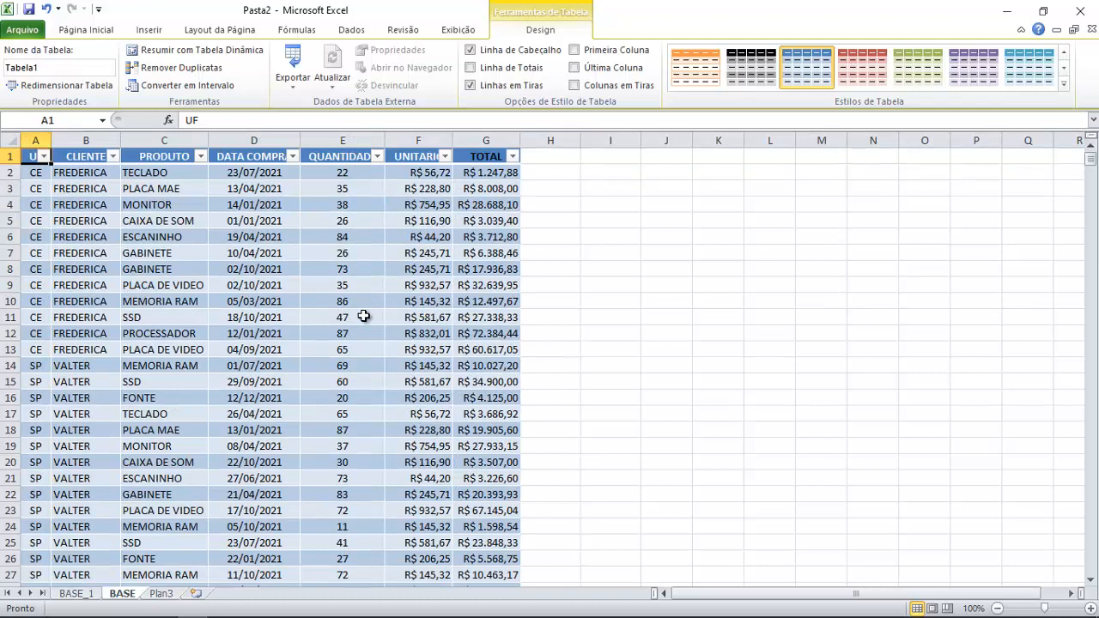
pyautogui.click(261, 333)
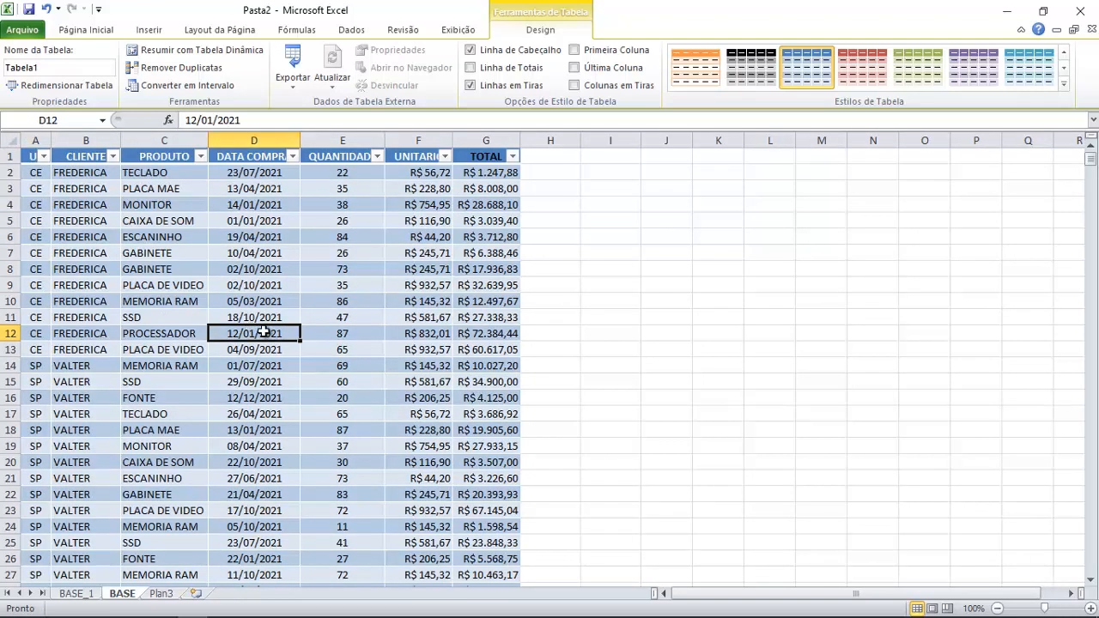
pyautogui.hotkey('ctrl', 't')
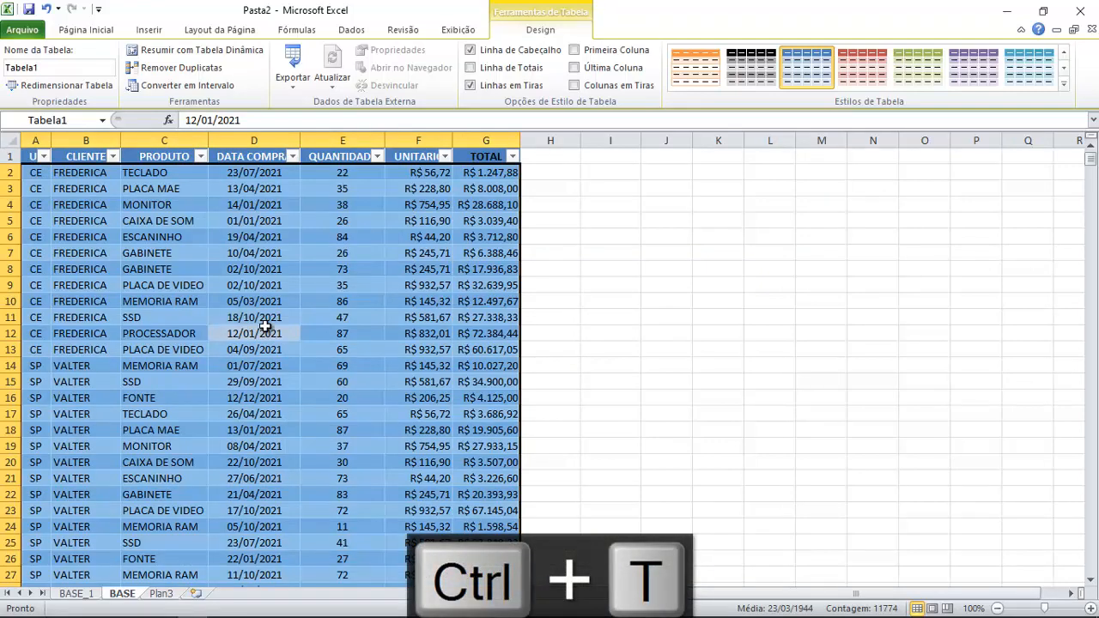
pyautogui.click(148, 31)
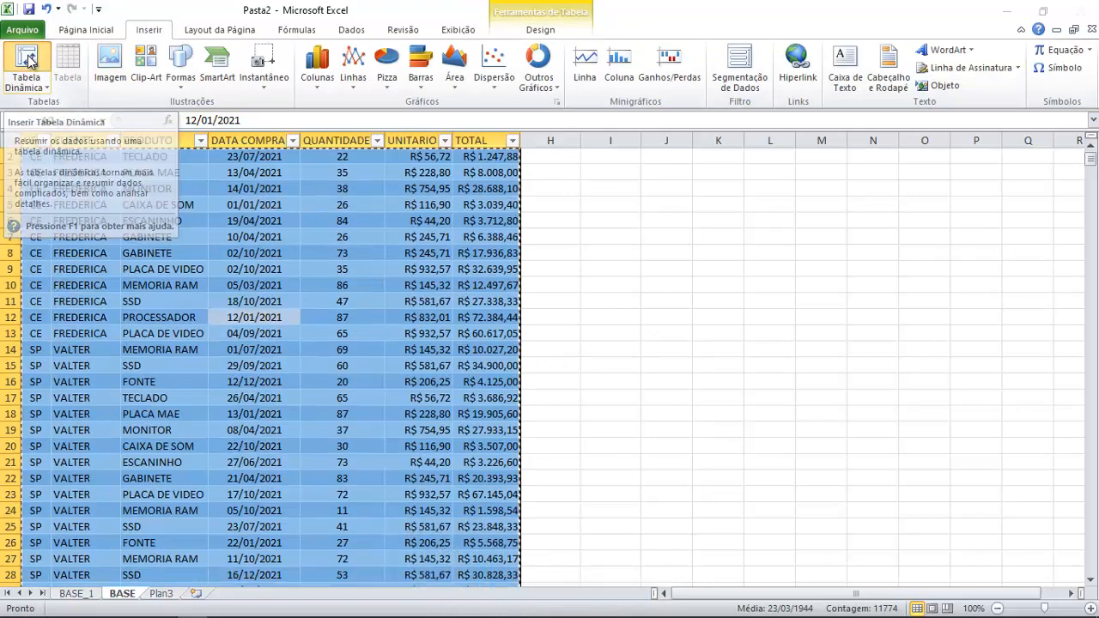
pyautogui.click(29, 60)
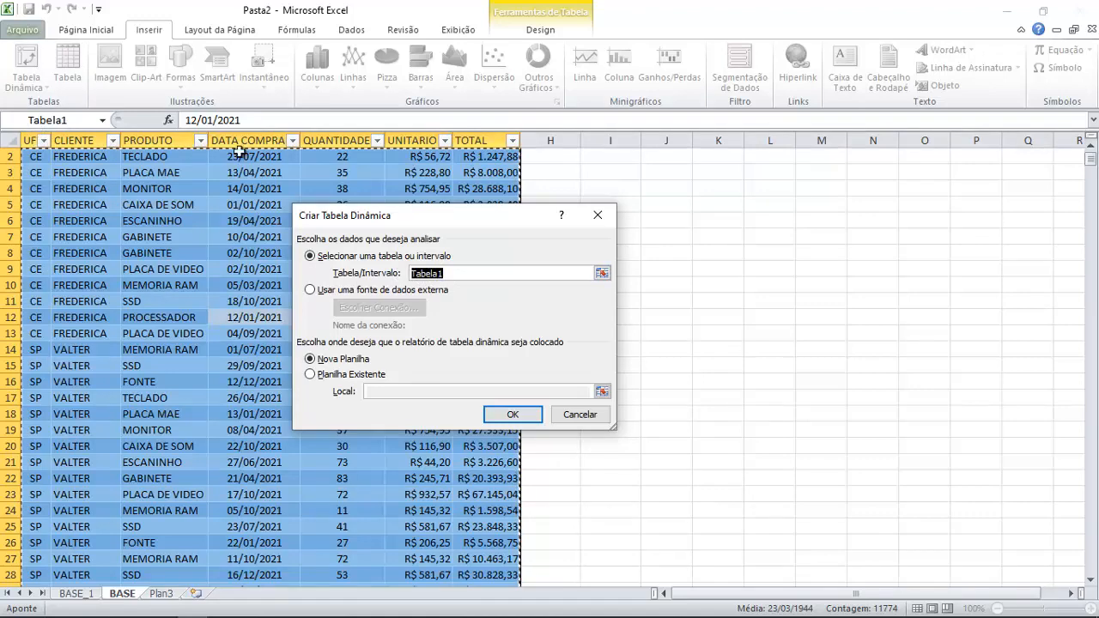
pyautogui.click(579, 414)
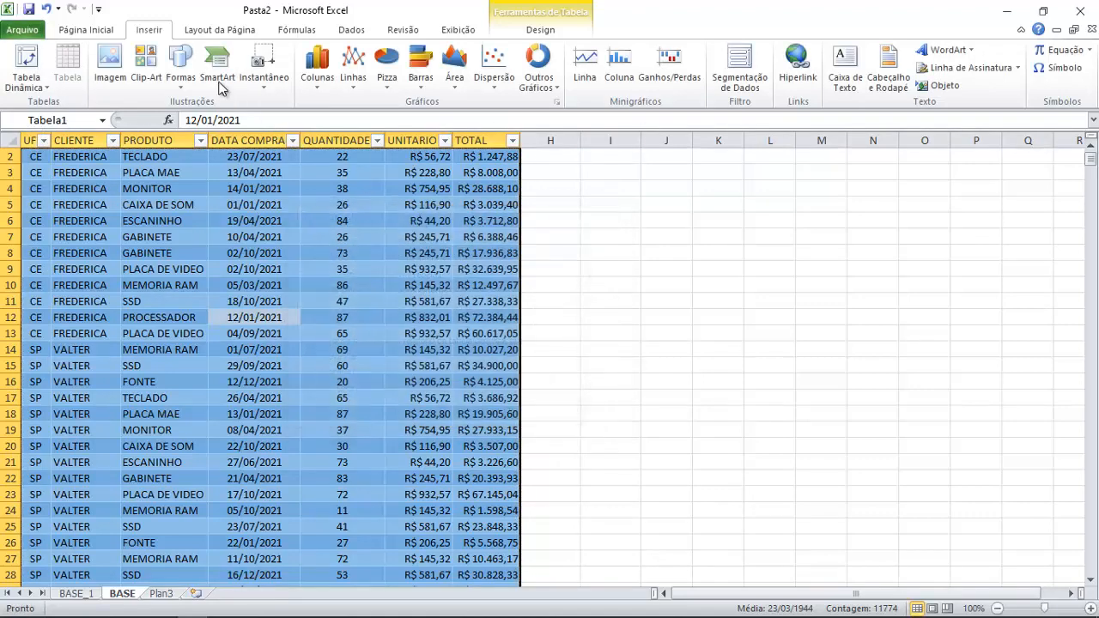
# Check which style is applied to the sales table and which name the table has.
pyautogui.click(86, 29)
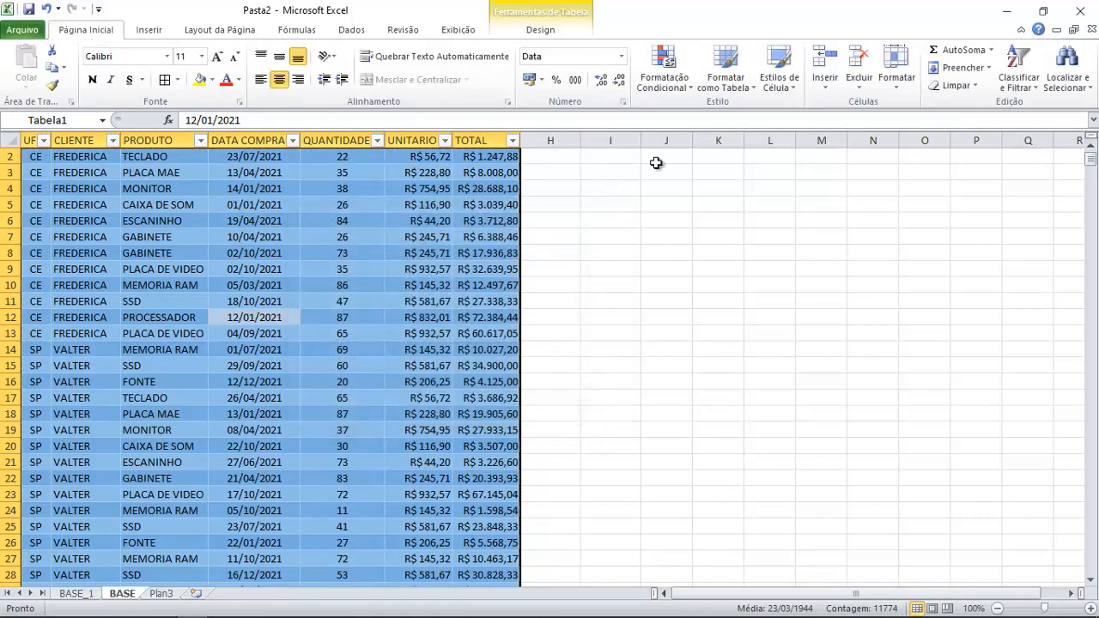
pyautogui.click(725, 88)
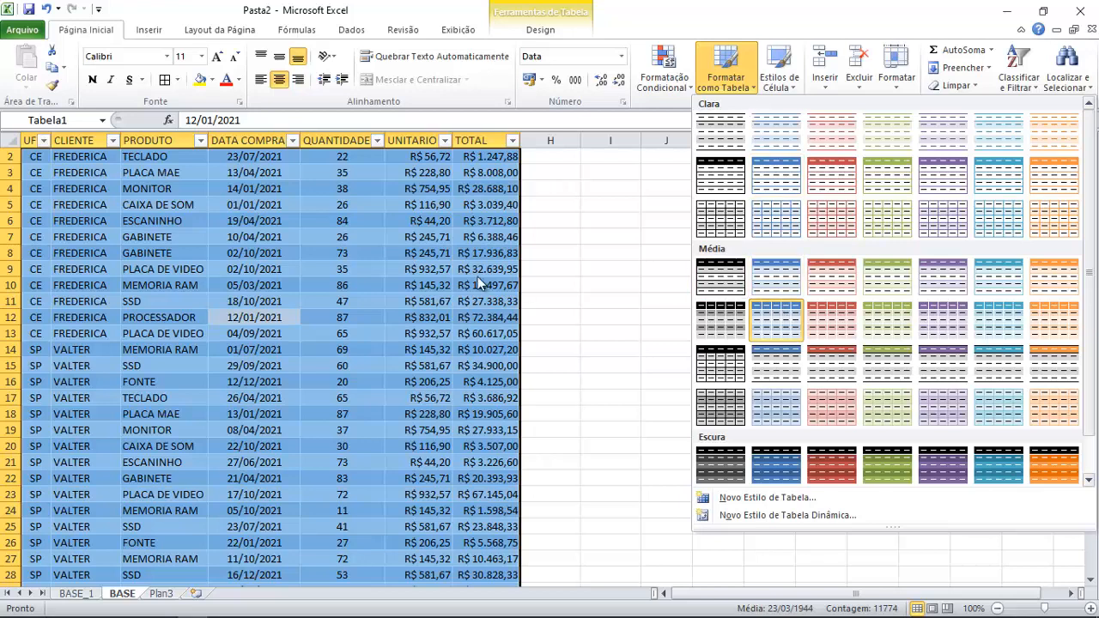
pyautogui.press('Escape')
pyautogui.click(103, 121)
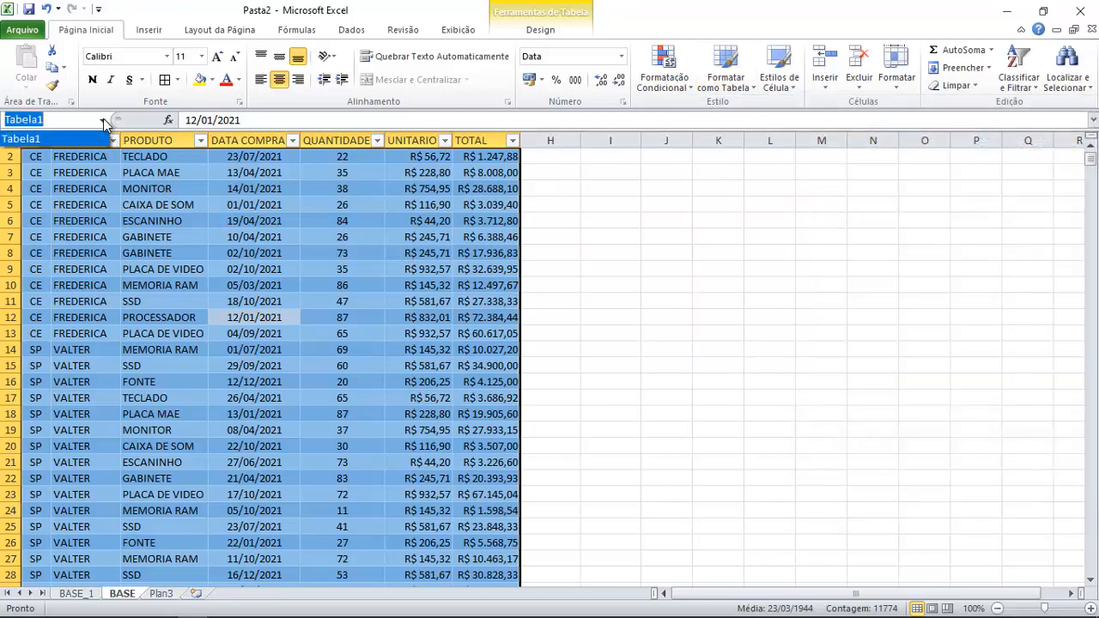
pyautogui.click(103, 124)
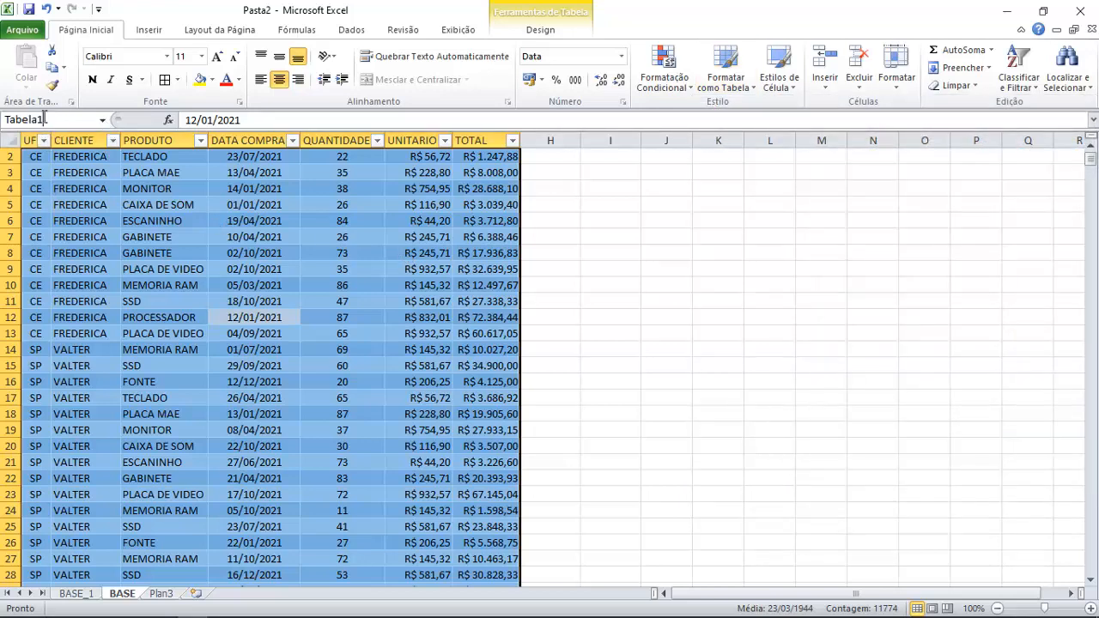
pyautogui.click(279, 251)
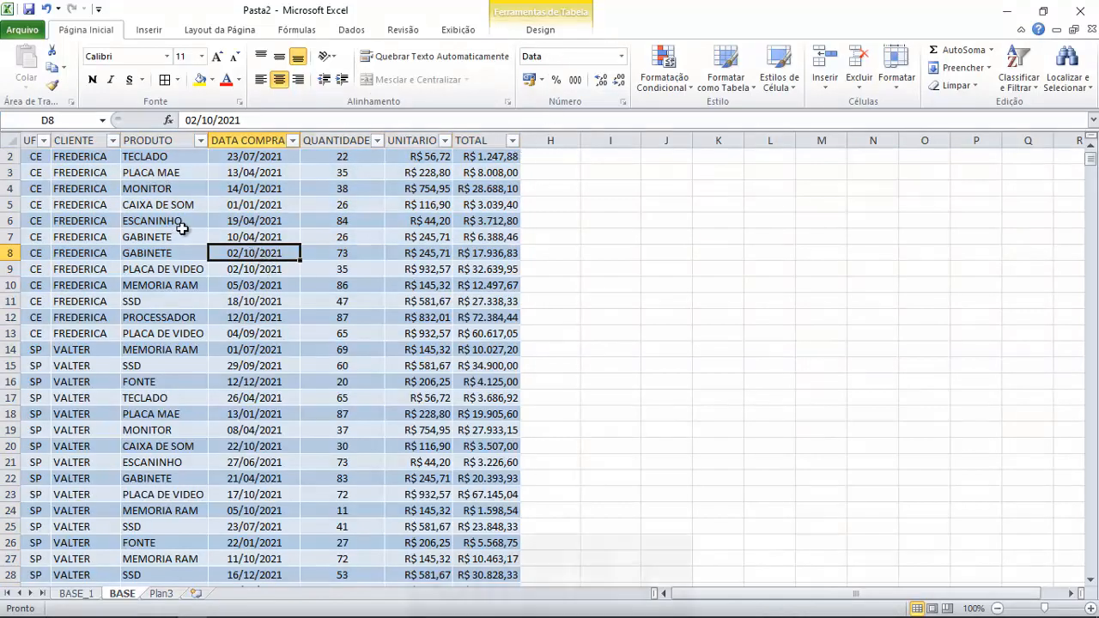
# Create a pivot table from Tabela1 and place it on a new worksheet.
pyautogui.hotkey('ctrl', 't')
pyautogui.click(147, 30)
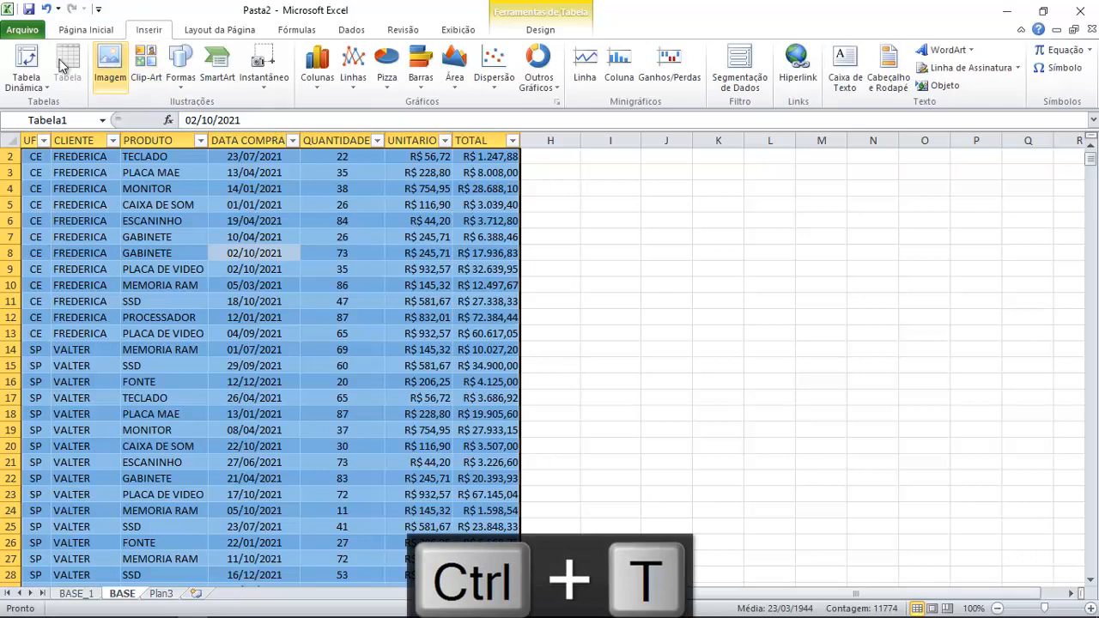
pyautogui.click(26, 60)
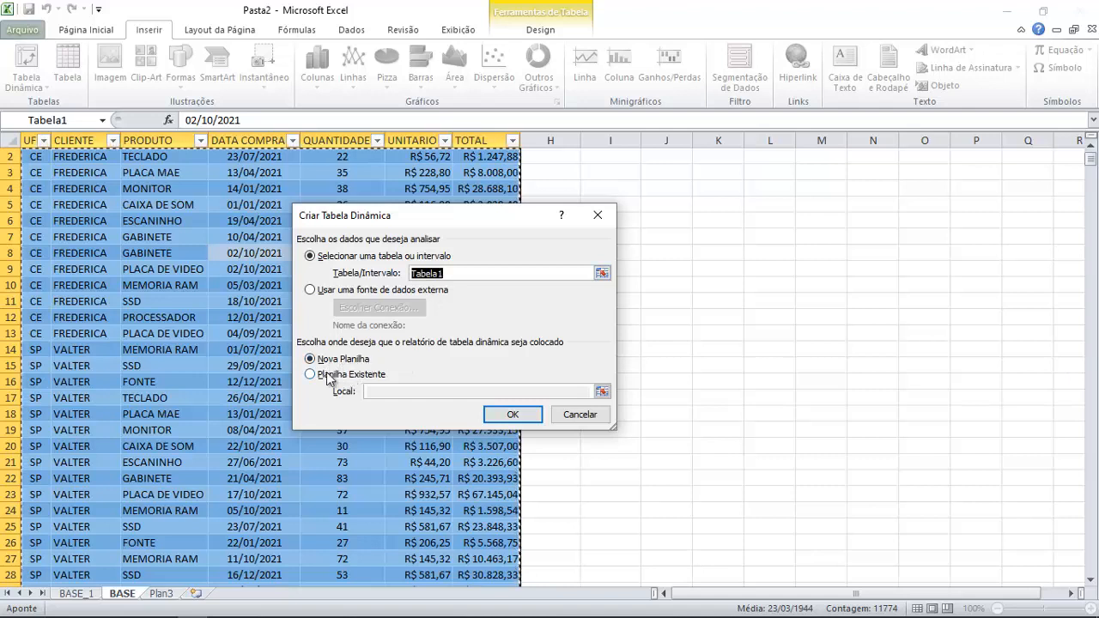
pyautogui.click(382, 375)
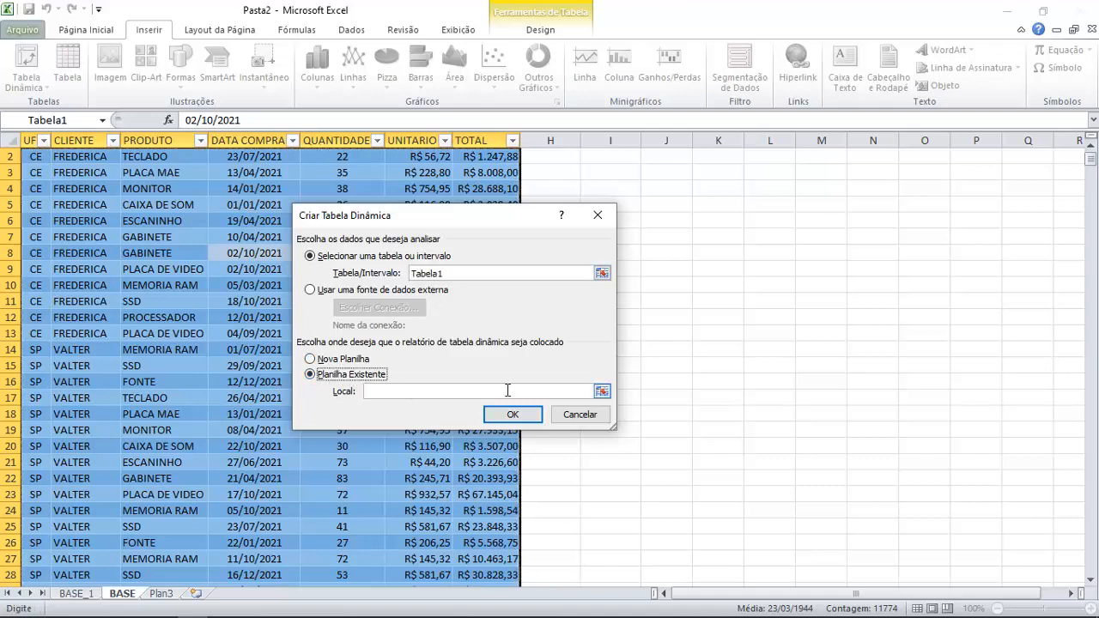
pyautogui.click(366, 361)
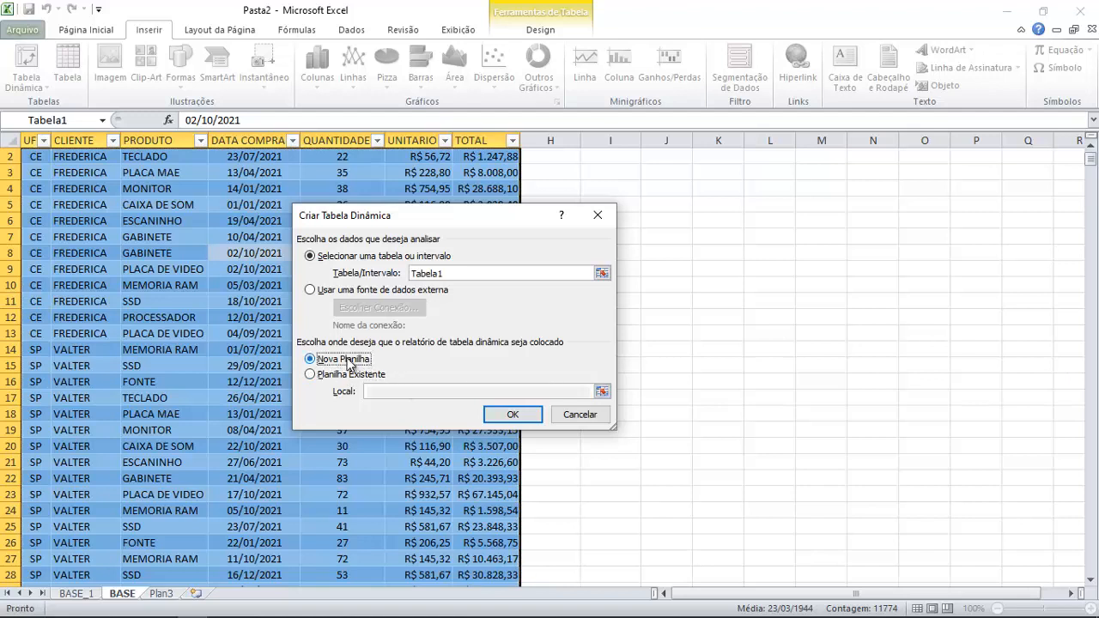
pyautogui.click(515, 414)
# Add PRODUTO to the pivot table's row labels and TOTAL to its values as a sum.
pyautogui.click(121, 263)
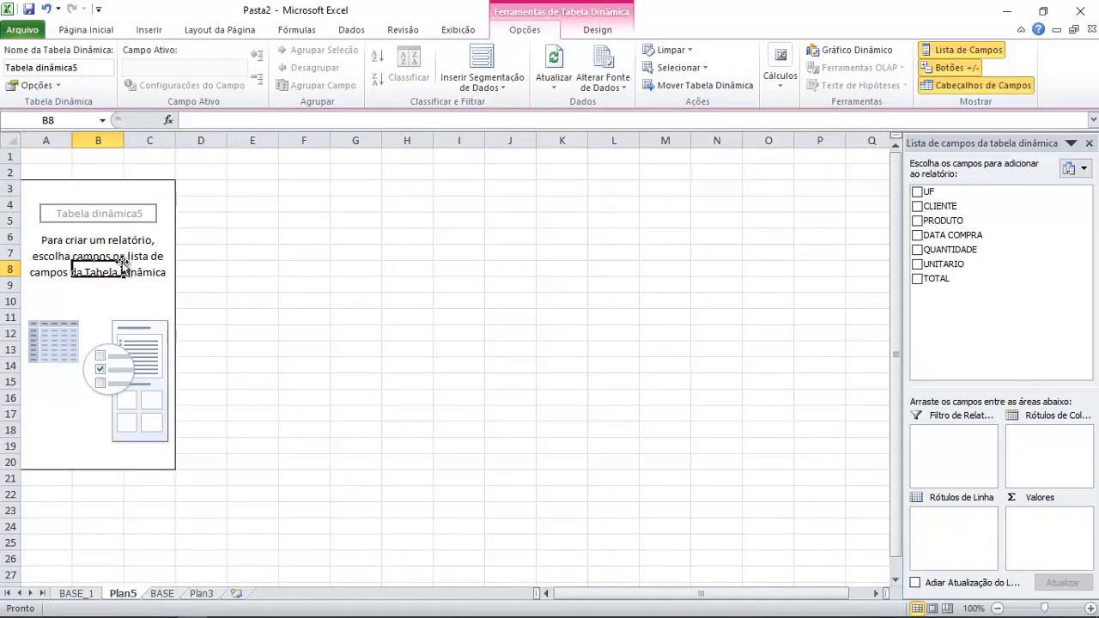
pyautogui.click(115, 299)
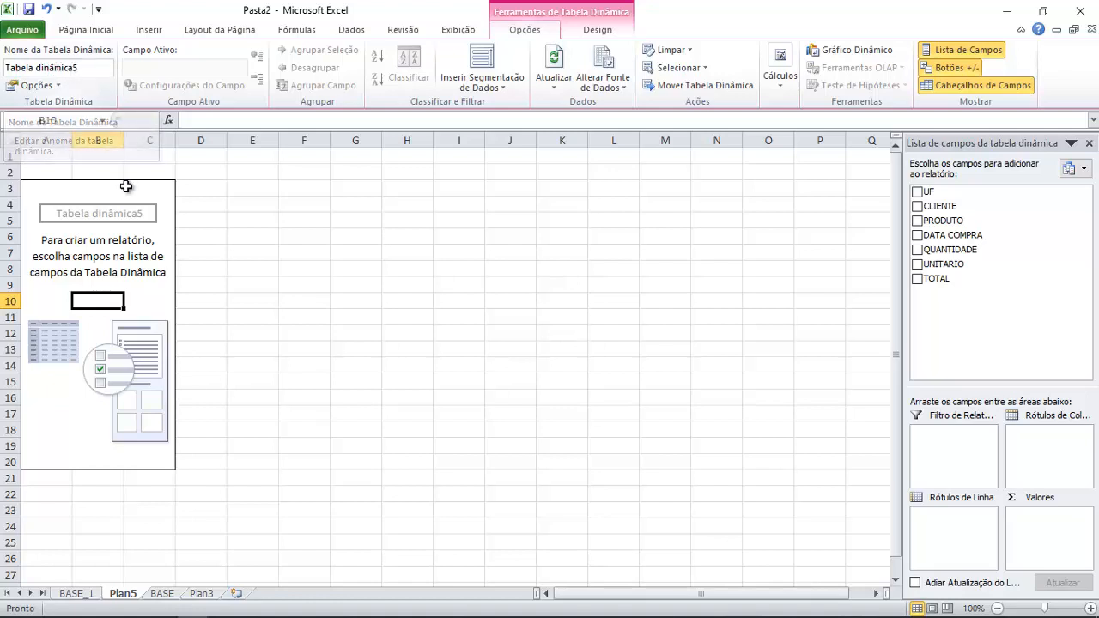
pyautogui.click(105, 305)
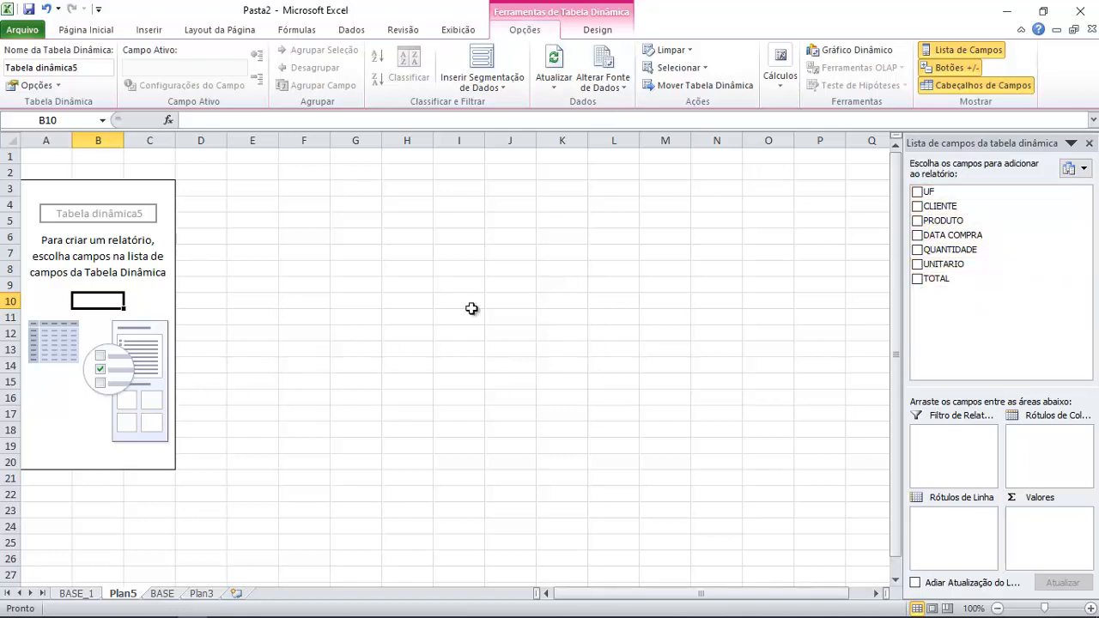
pyautogui.click(100, 268)
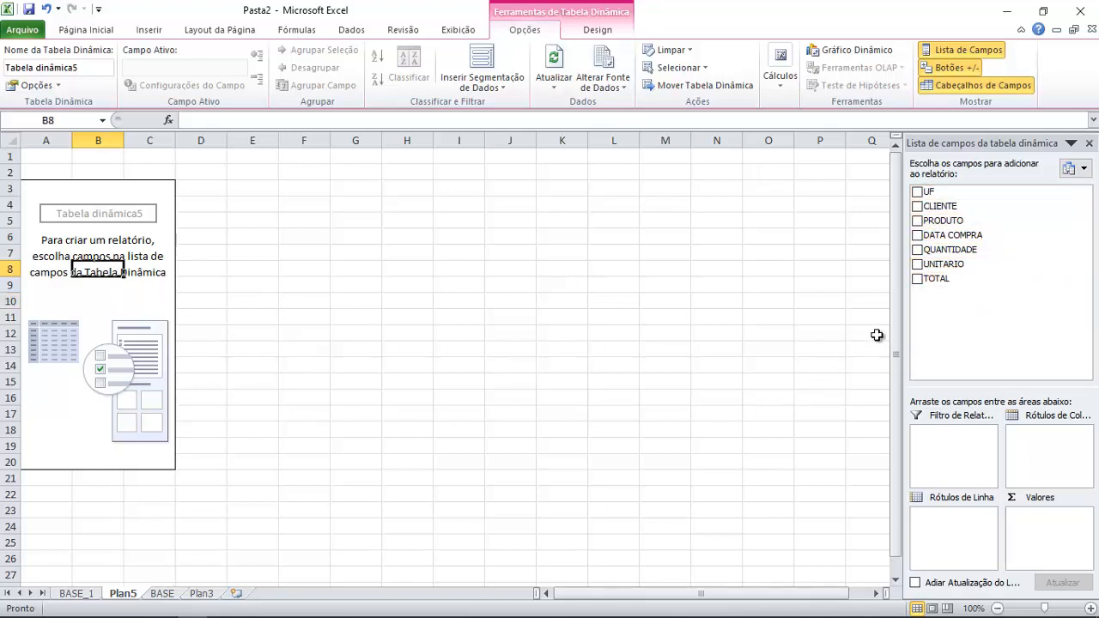
pyautogui.moveTo(945, 222); pyautogui.dragTo(971, 516)
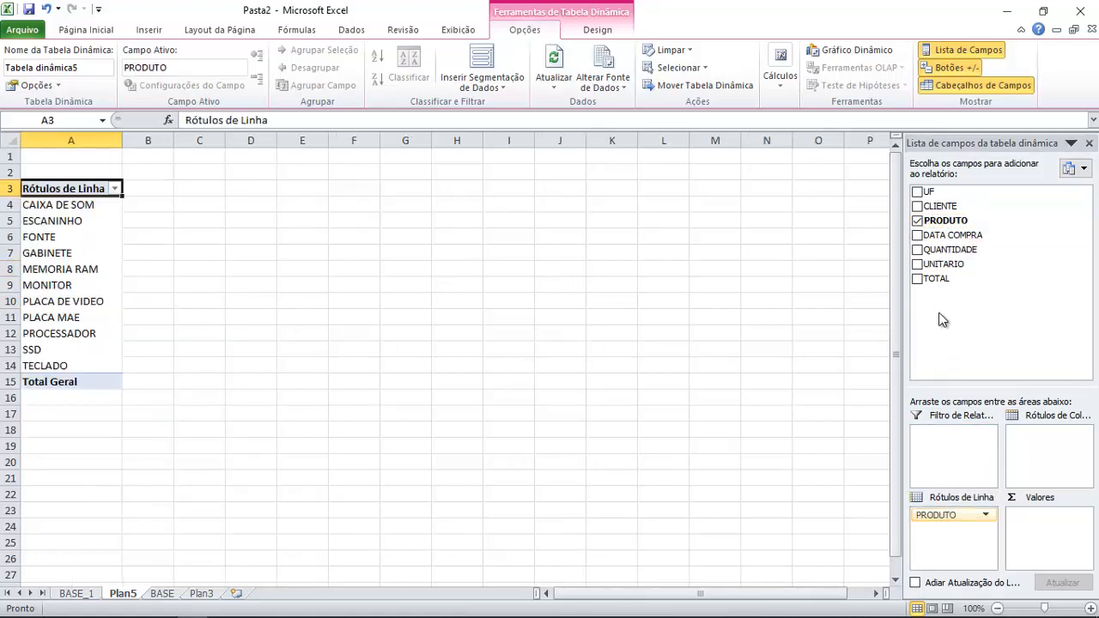
pyautogui.moveTo(940, 279); pyautogui.dragTo(1045, 537)
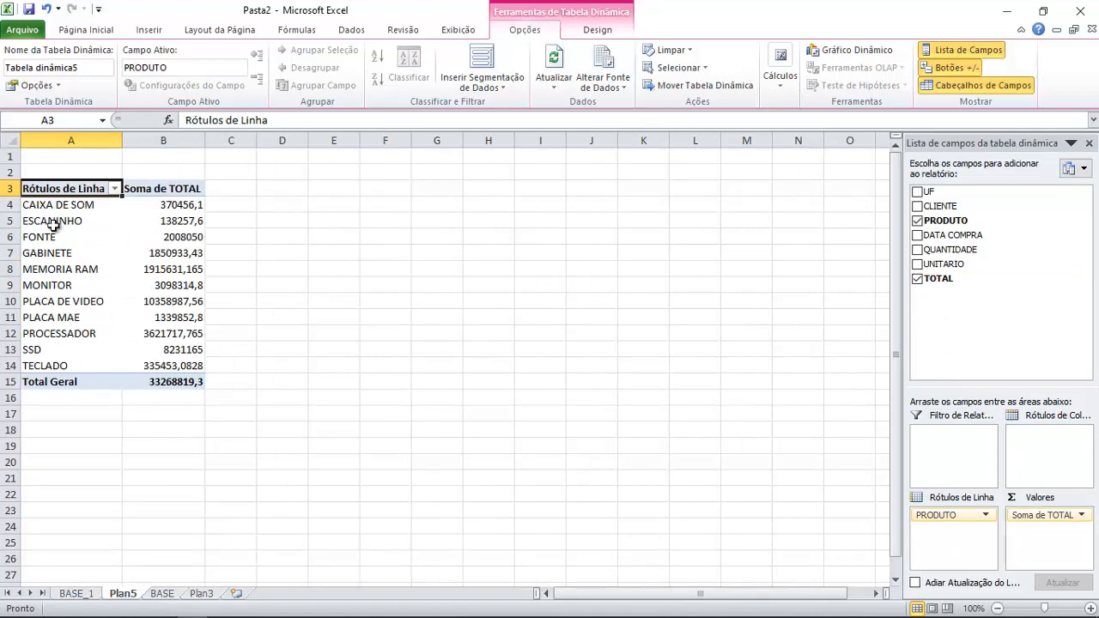
# Sort the pivot table's products in descending order by Soma de TOTAL.
pyautogui.moveTo(57, 210); pyautogui.dragTo(41, 360)
pyautogui.moveTo(162, 206); pyautogui.dragTo(161, 367)
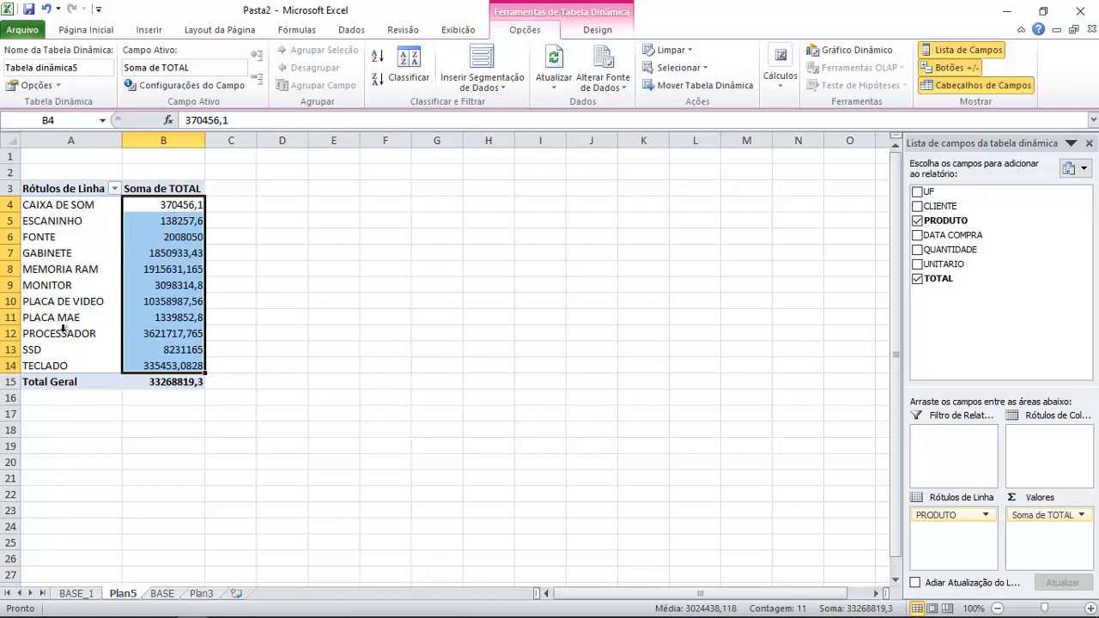
pyautogui.click(103, 209)
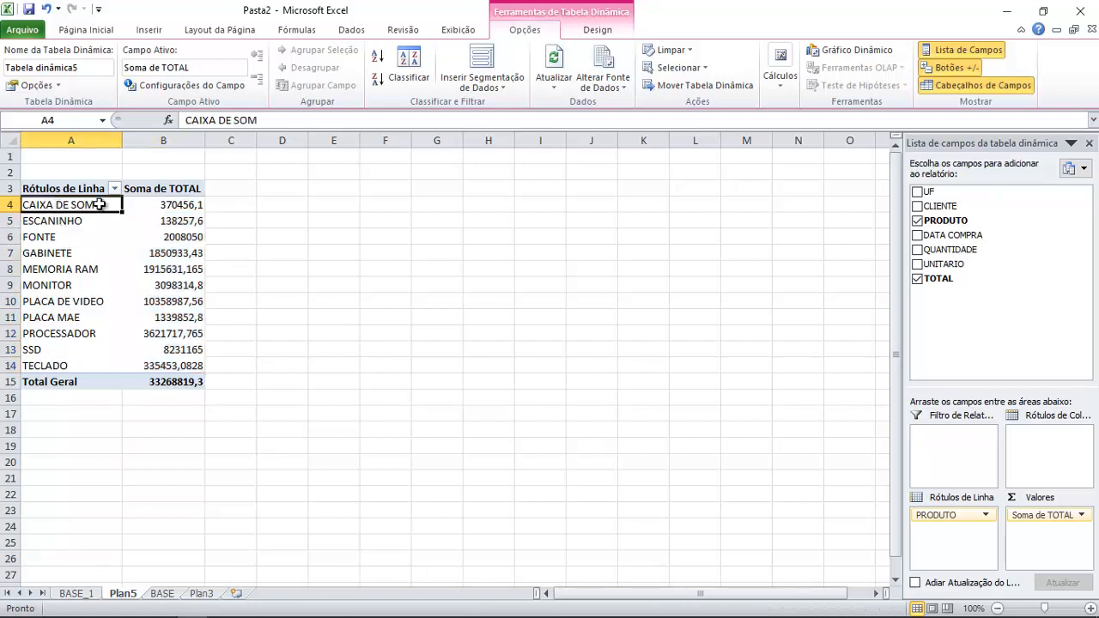
pyautogui.click(115, 188)
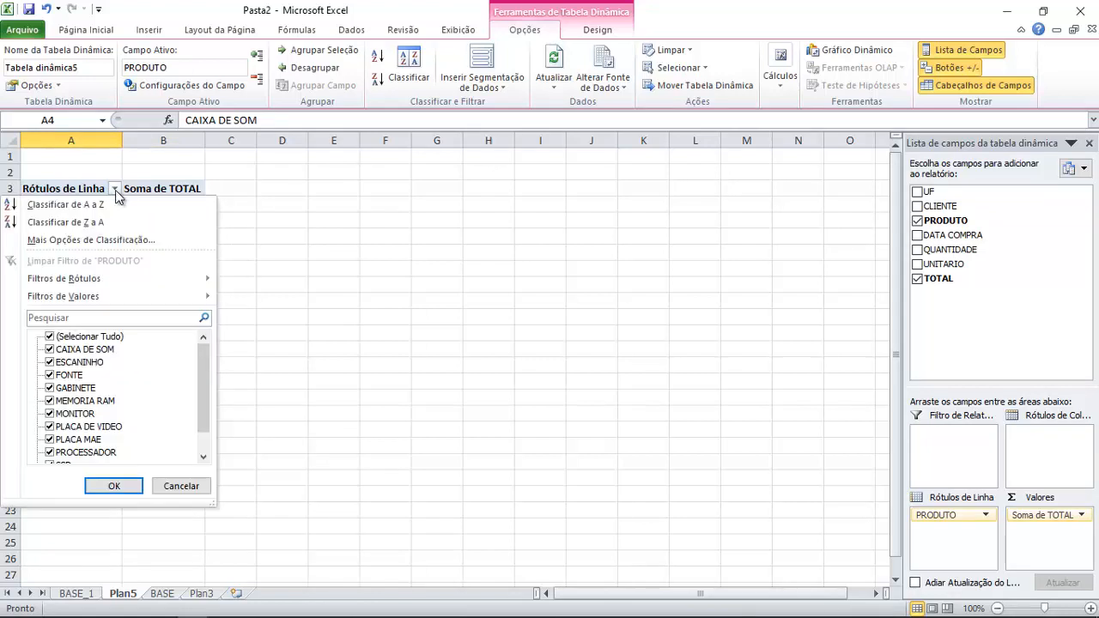
pyautogui.click(71, 240)
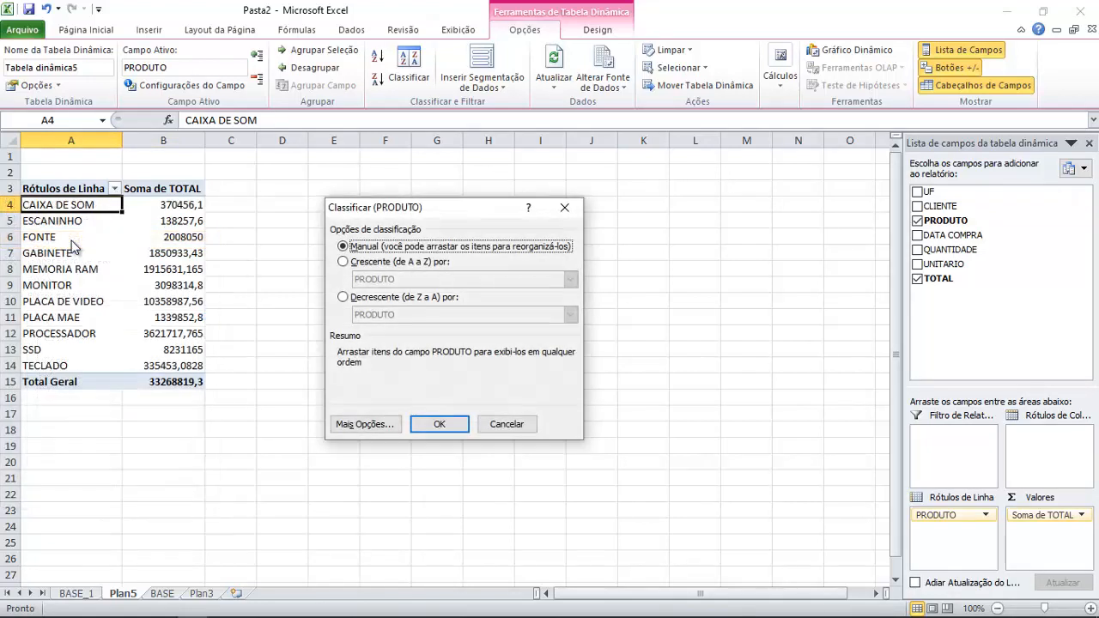
pyautogui.click(359, 298)
pyautogui.click(380, 315)
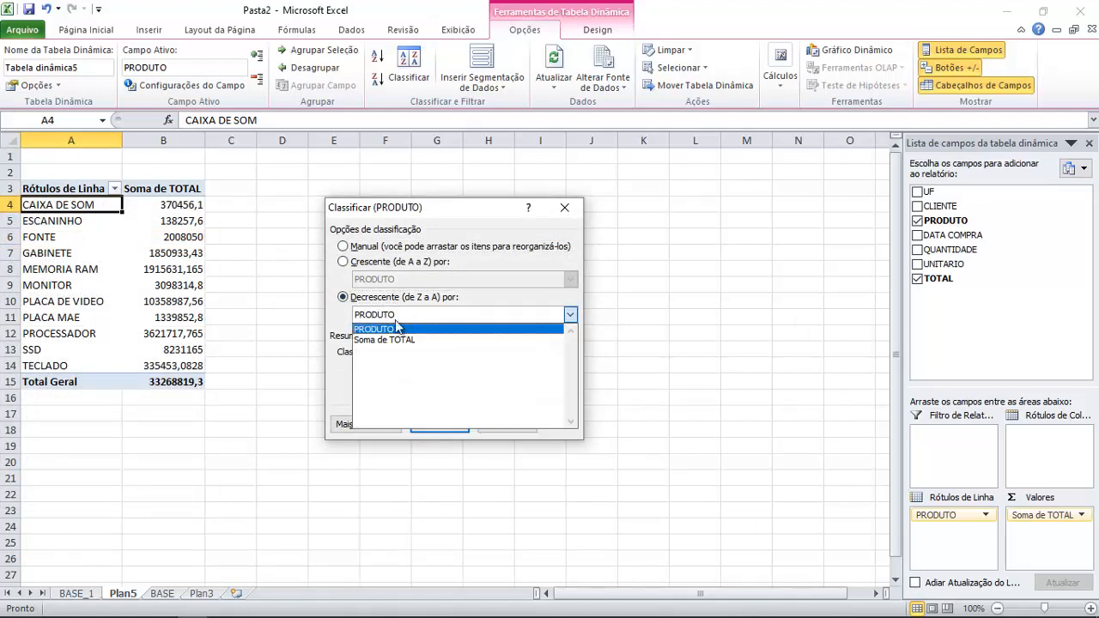
pyautogui.click(387, 340)
pyautogui.click(439, 423)
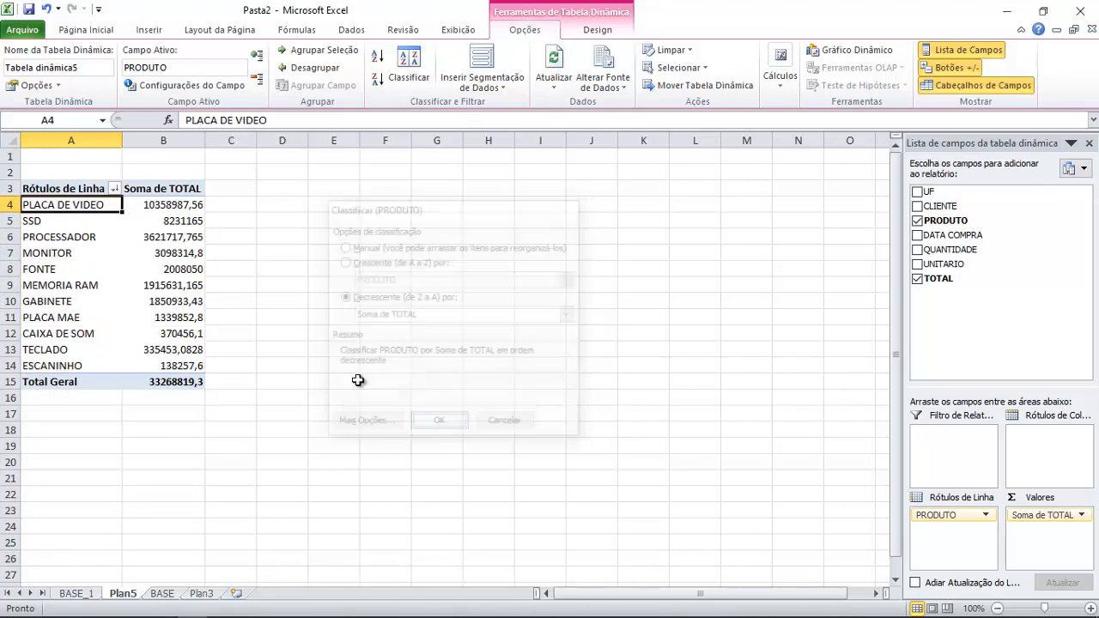
# Format the Soma de TOTAL value field as Moeda with the R$ symbol and two decimal places.
pyautogui.click(104, 207)
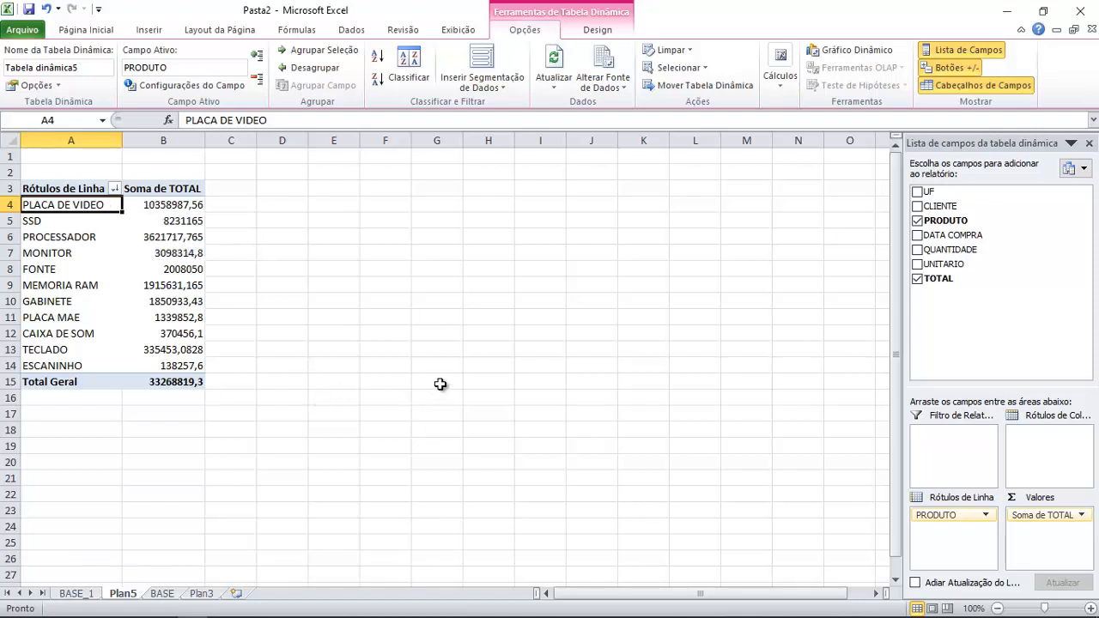
pyautogui.click(179, 214)
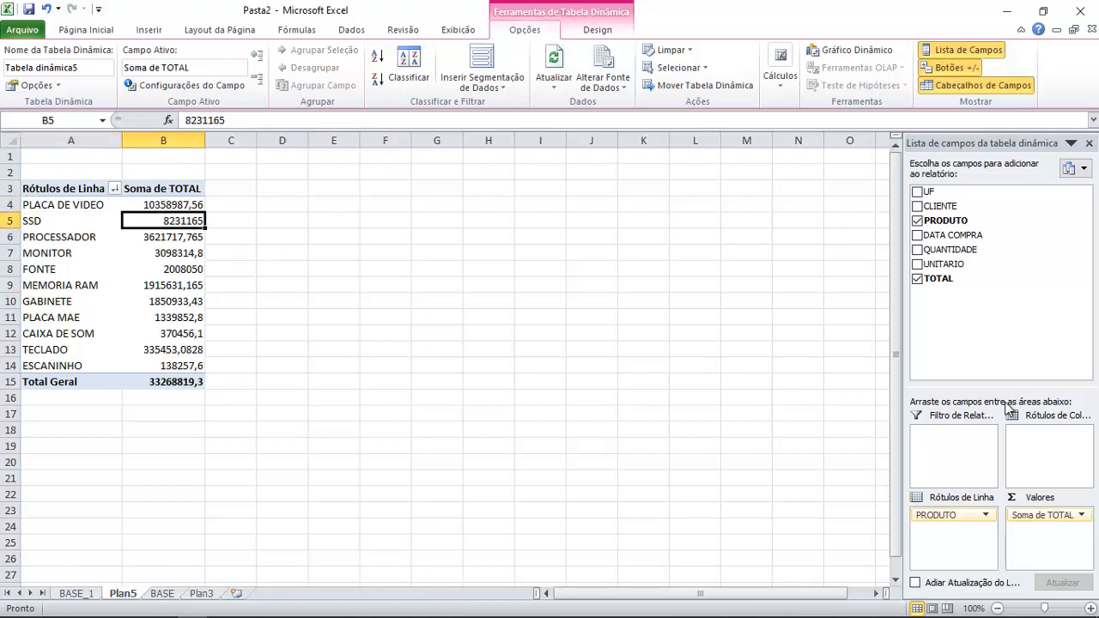
pyautogui.click(1083, 517)
pyautogui.click(968, 503)
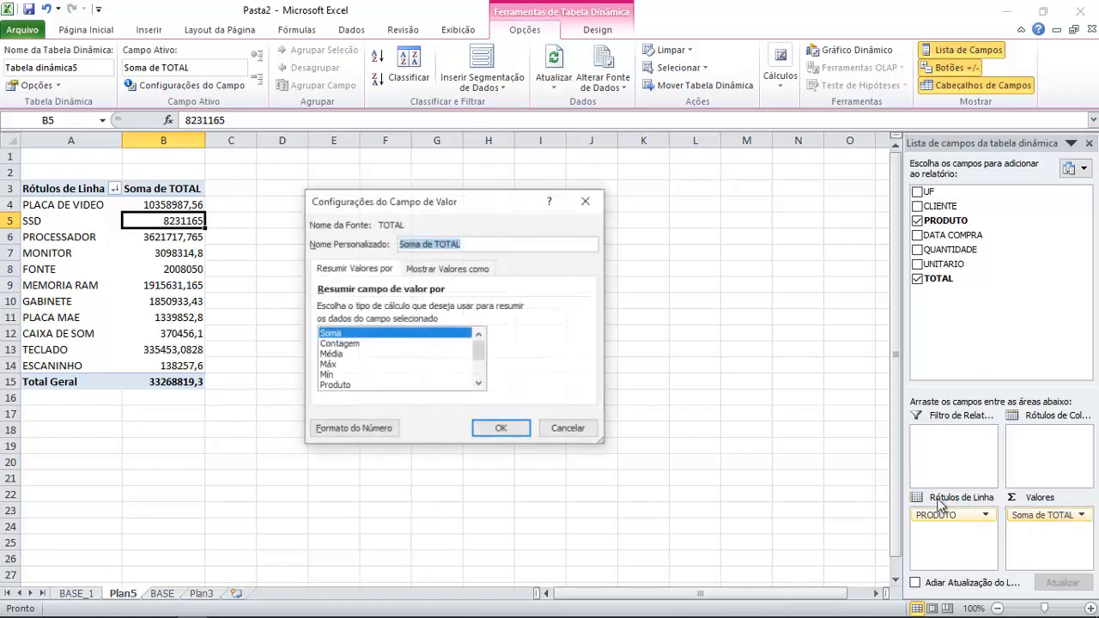
pyautogui.click(356, 429)
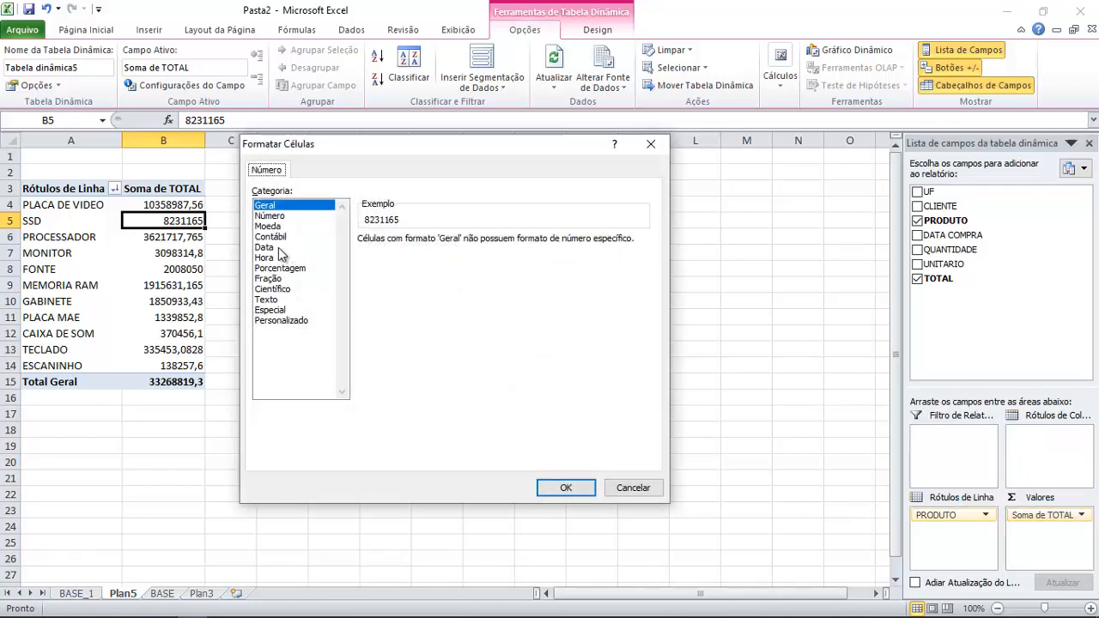
pyautogui.click(269, 227)
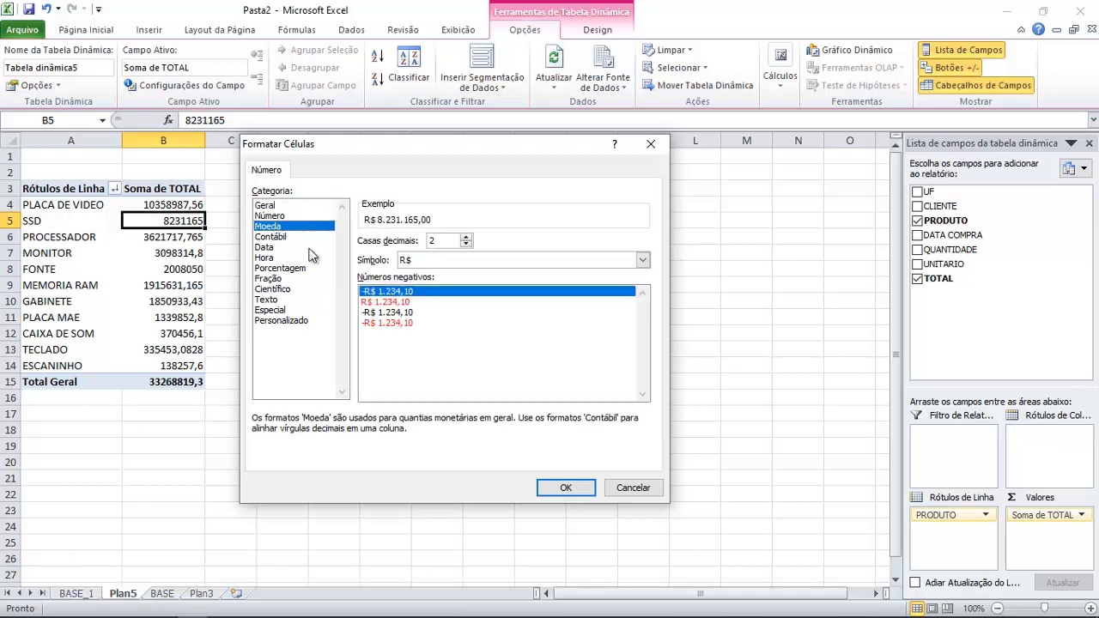
pyautogui.click(562, 485)
pyautogui.click(516, 429)
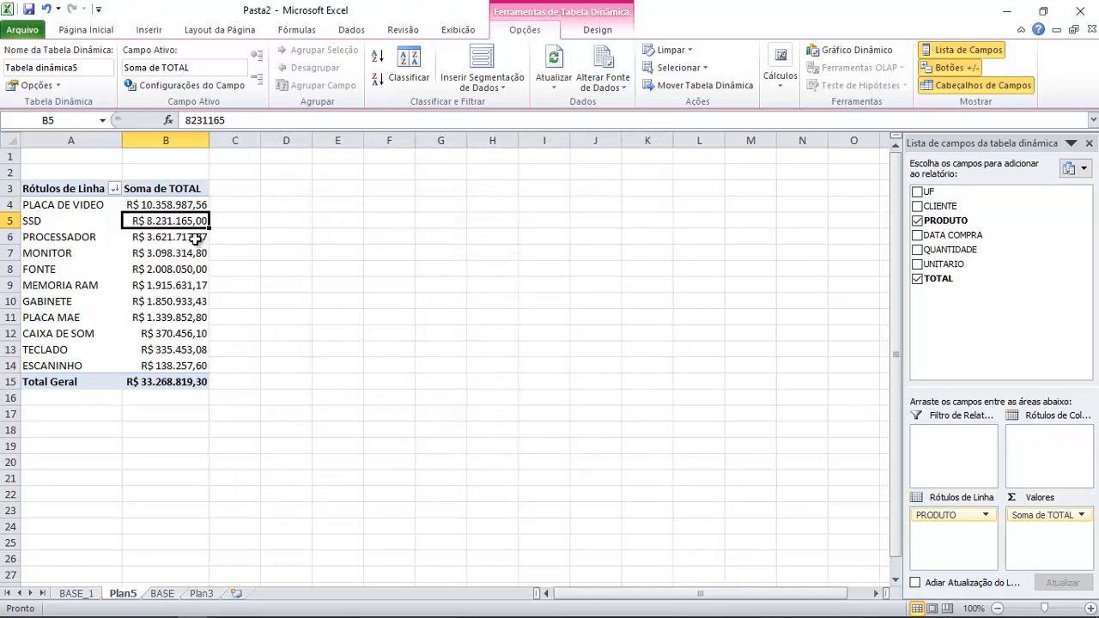
# Review the leading products and their totals in the first rows of the sorted pivot table.
pyautogui.click(196, 237)
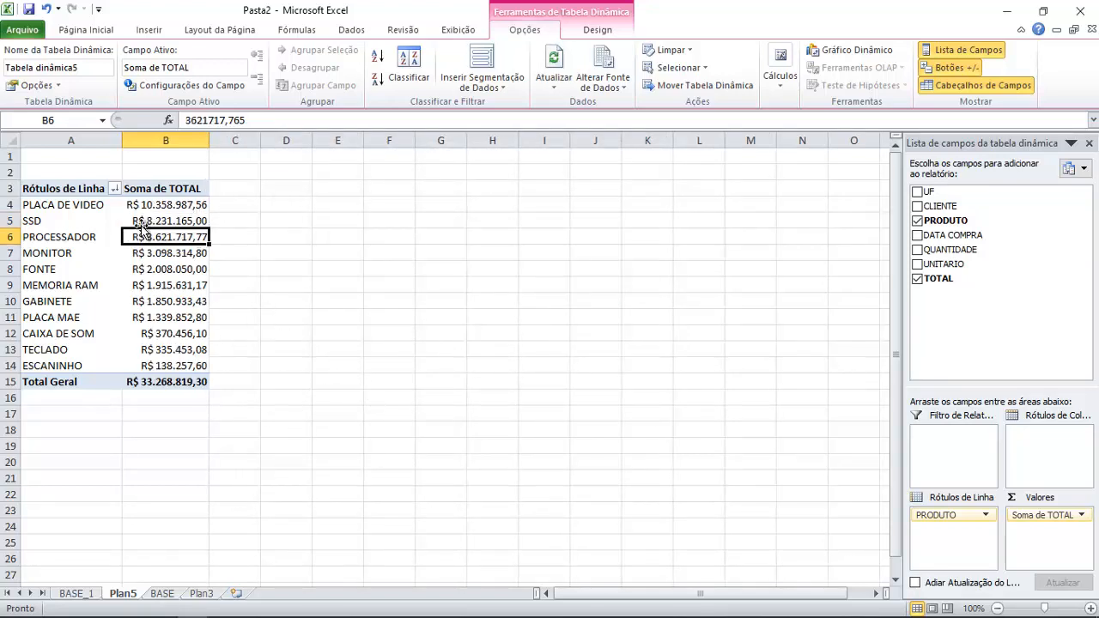
pyautogui.click(64, 205)
pyautogui.click(146, 208)
pyautogui.click(39, 221)
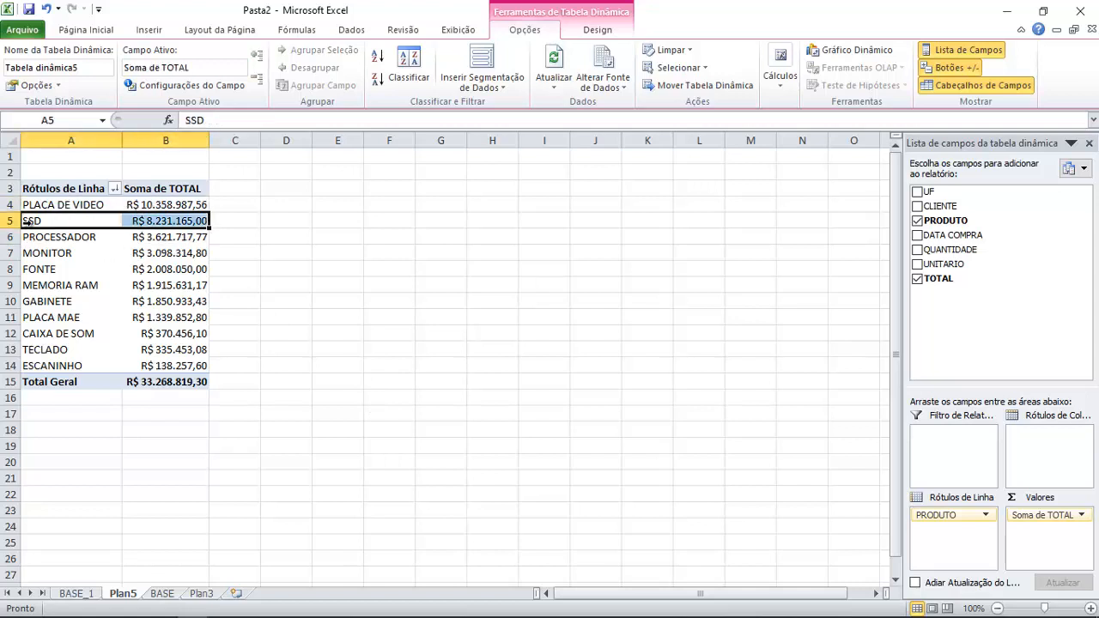
pyautogui.click(141, 222)
pyautogui.click(101, 238)
pyautogui.click(194, 237)
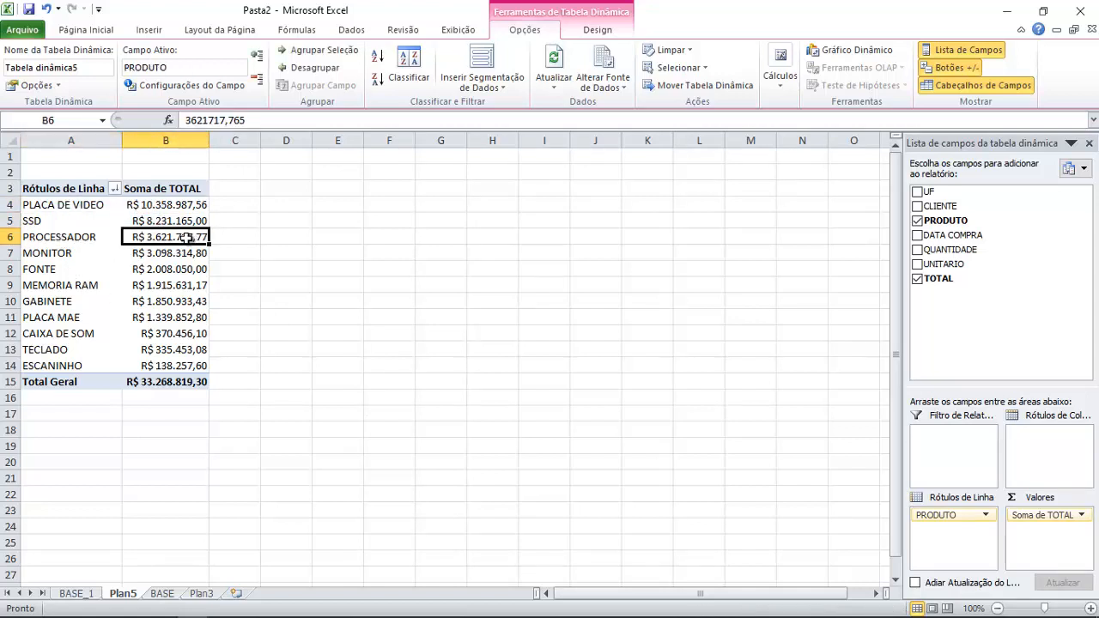
# Rename the pivot table's value heading to Faturamento Total and its row label heading to Produto.
pyautogui.click(185, 190)
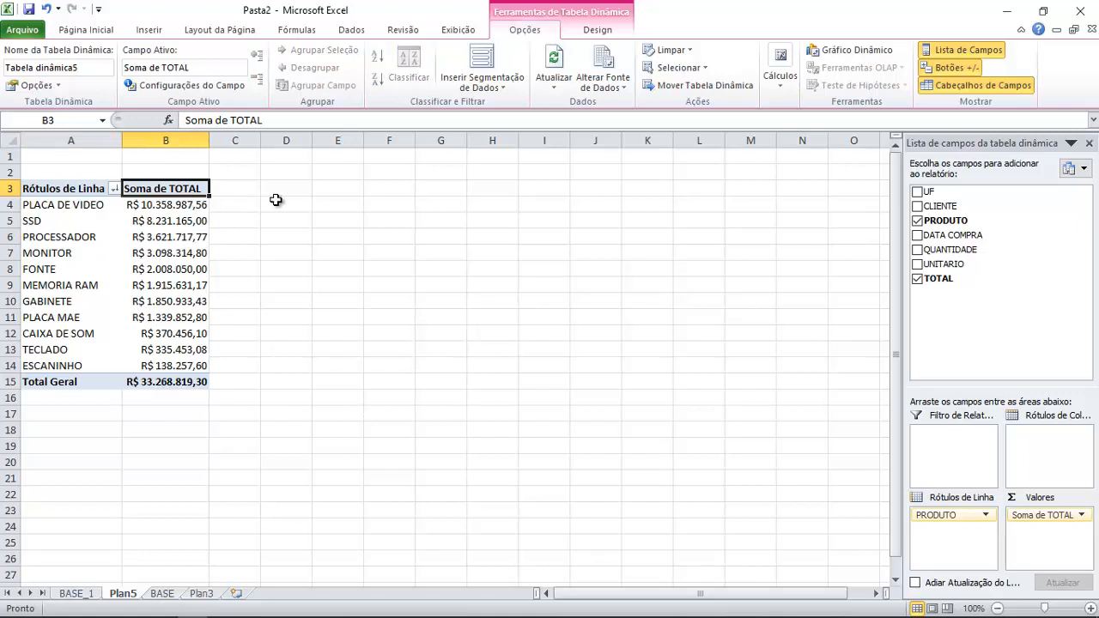
pyautogui.write('Fatu')
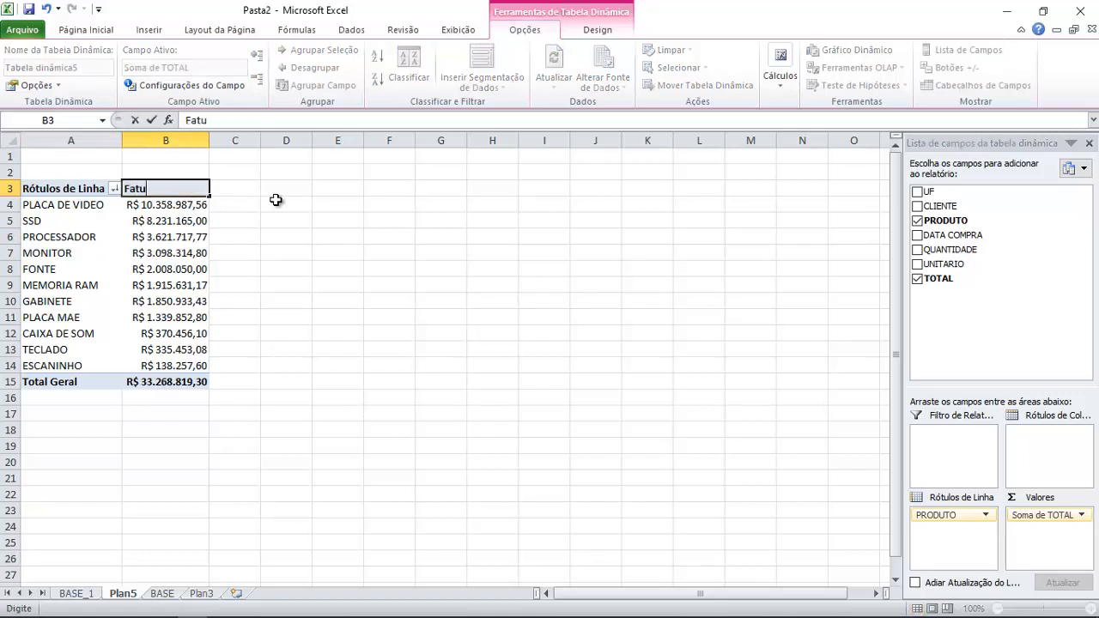
pyautogui.write('ramento Total')
pyautogui.press('Return')
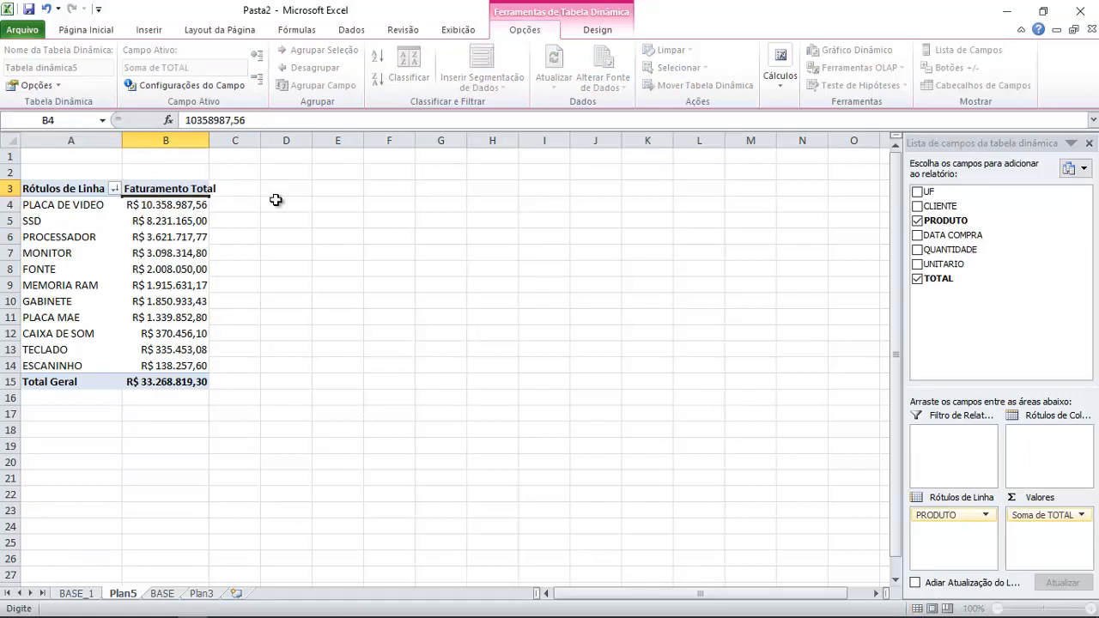
pyautogui.press('Up')
pyautogui.press('Left')
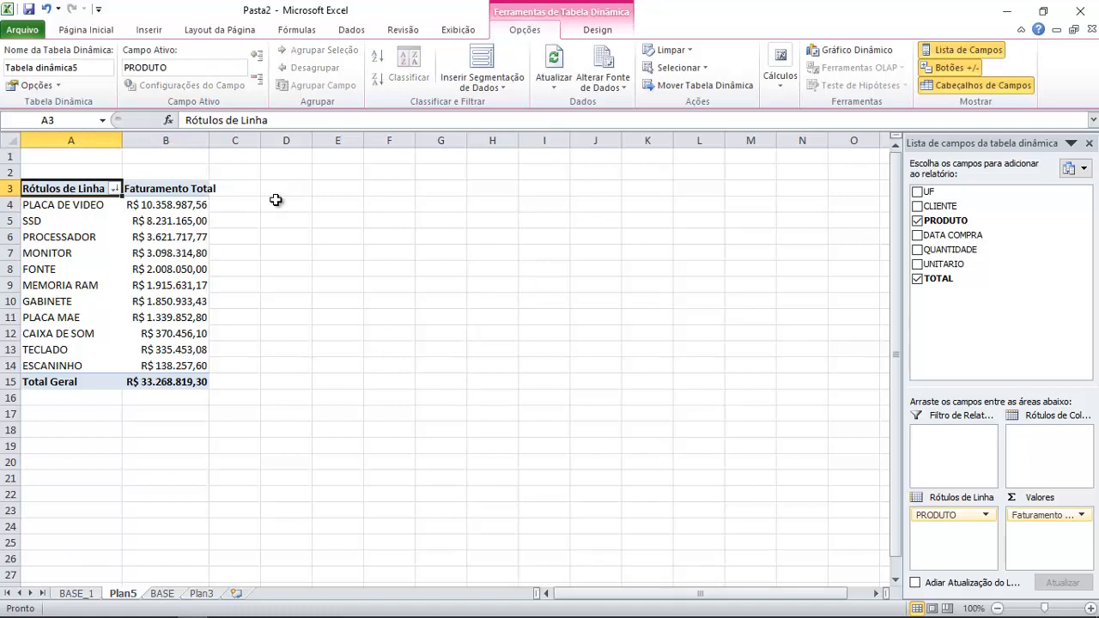
pyautogui.write('Produto')
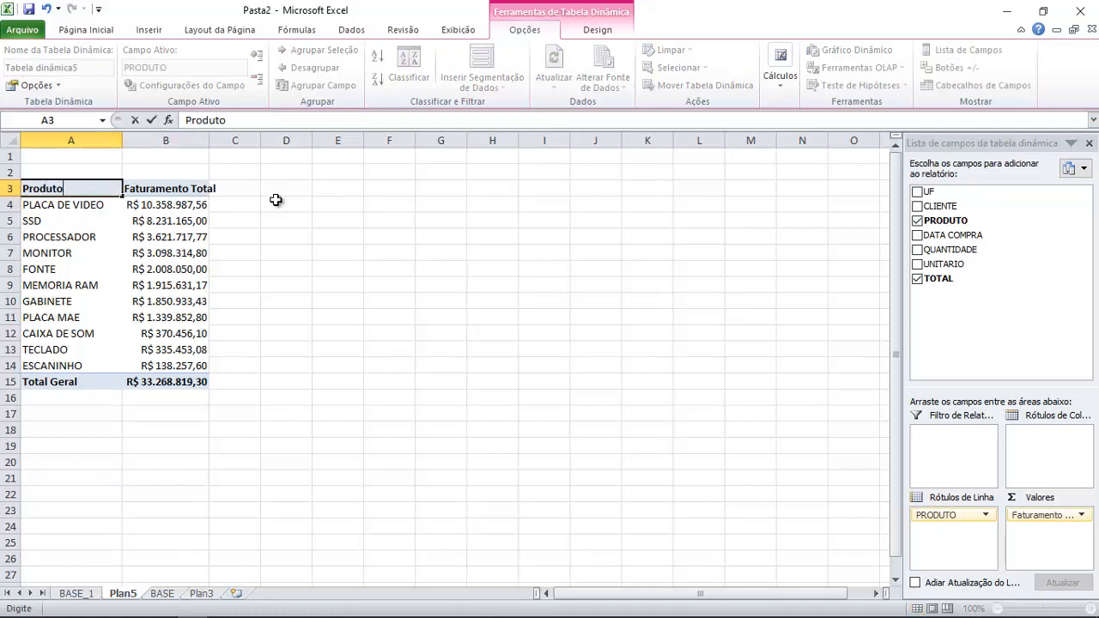
pyautogui.press('Return')
# Autofit column B to the width of the pivot table's value heading.
pyautogui.click(199, 222)
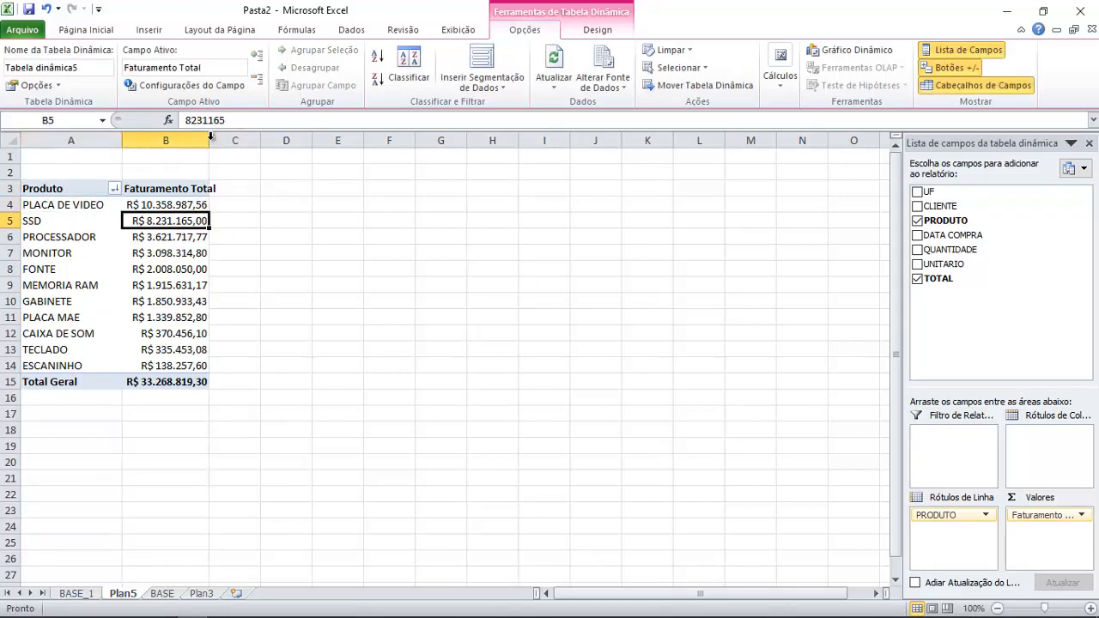
pyautogui.doubleClick(209, 139)
pyautogui.click(177, 255)
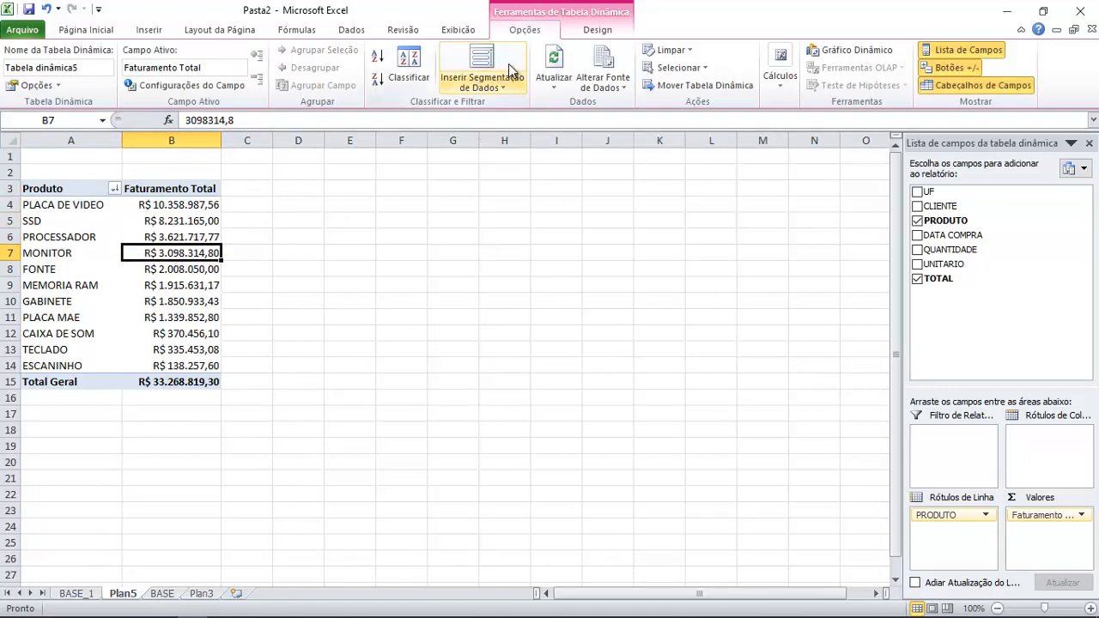
# Insert a slicer for the UF field and place it beside the pivot table, over columns E to H from row 2.
pyautogui.click(492, 89)
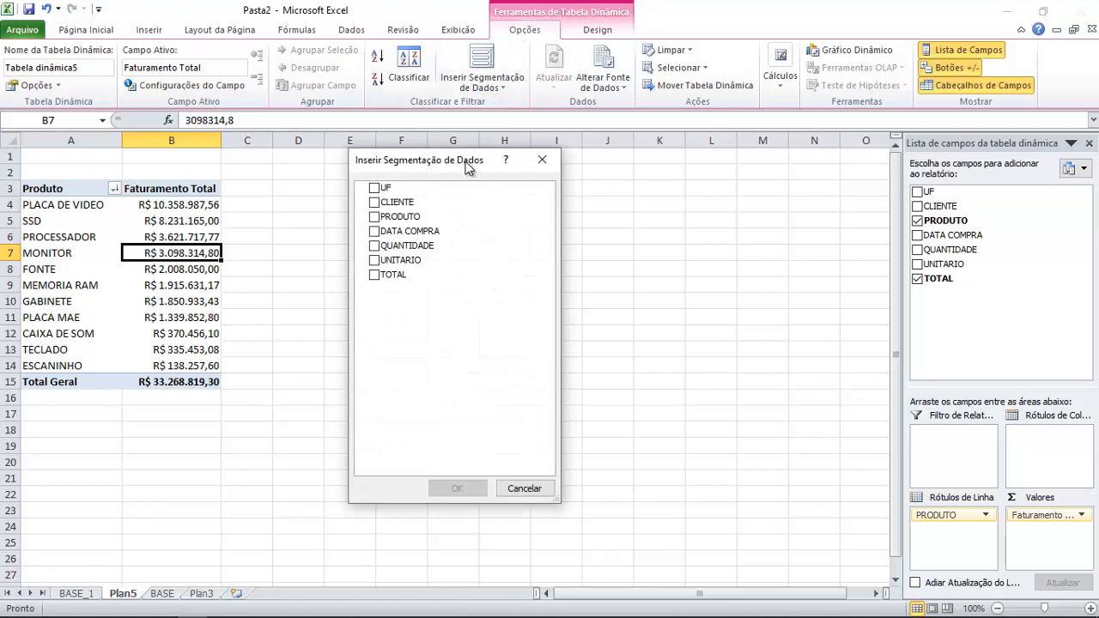
pyautogui.moveTo(460, 171); pyautogui.dragTo(592, 124)
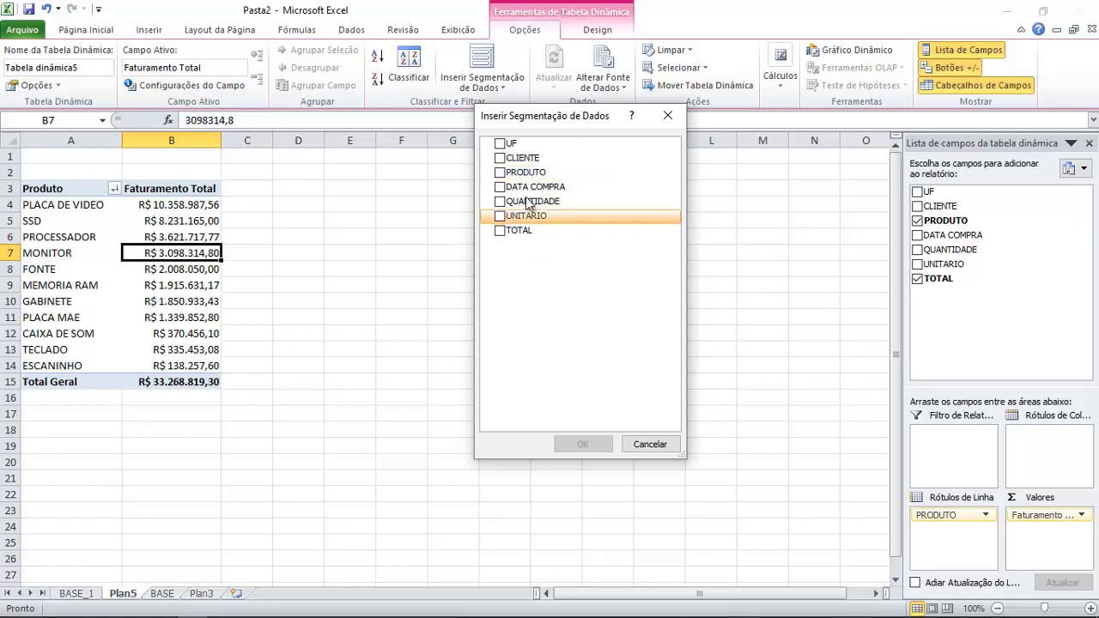
pyautogui.click(507, 146)
pyautogui.click(583, 444)
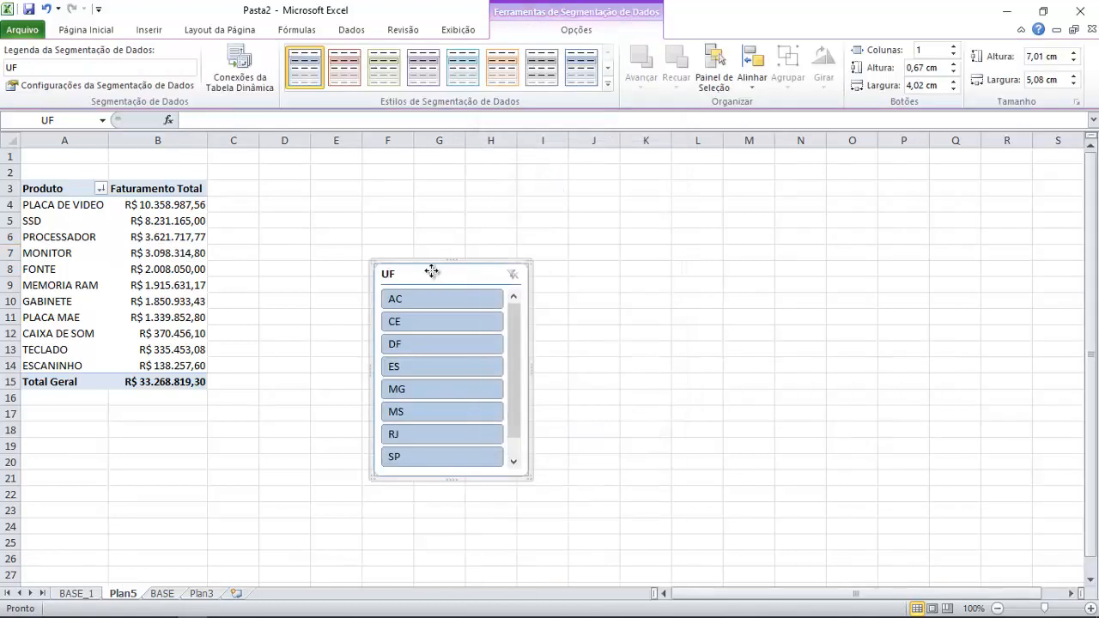
pyautogui.moveTo(432, 272); pyautogui.dragTo(316, 176)
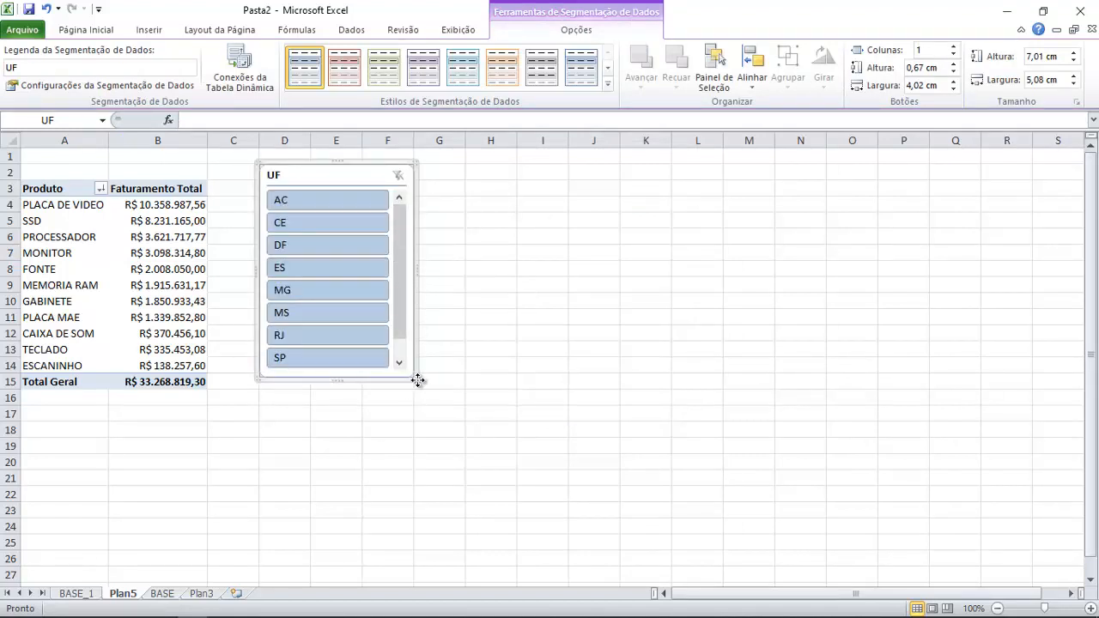
pyautogui.moveTo(418, 380); pyautogui.dragTo(500, 382)
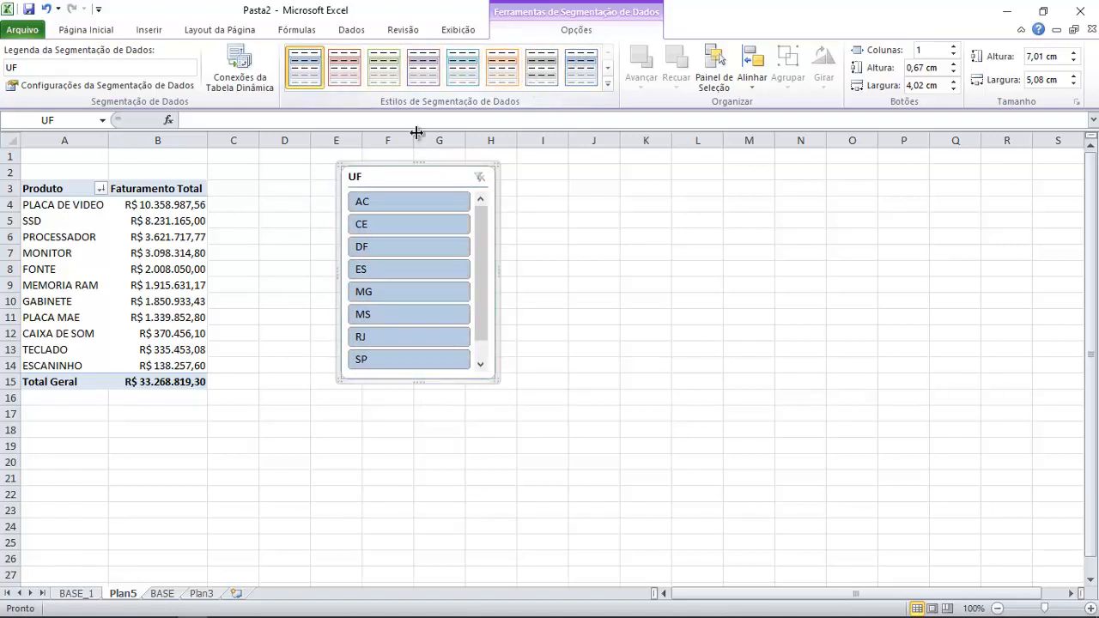
pyautogui.moveTo(454, 184); pyautogui.dragTo(445, 190)
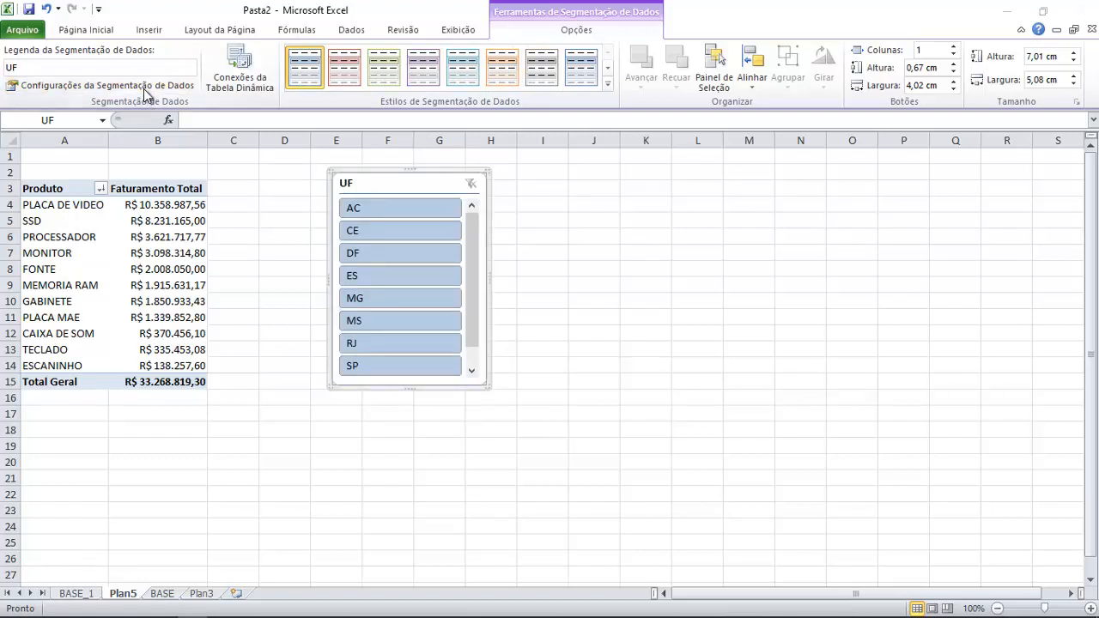
# Hide the UF slicer's header and arrange its buttons in 6 columns.
pyautogui.click(146, 85)
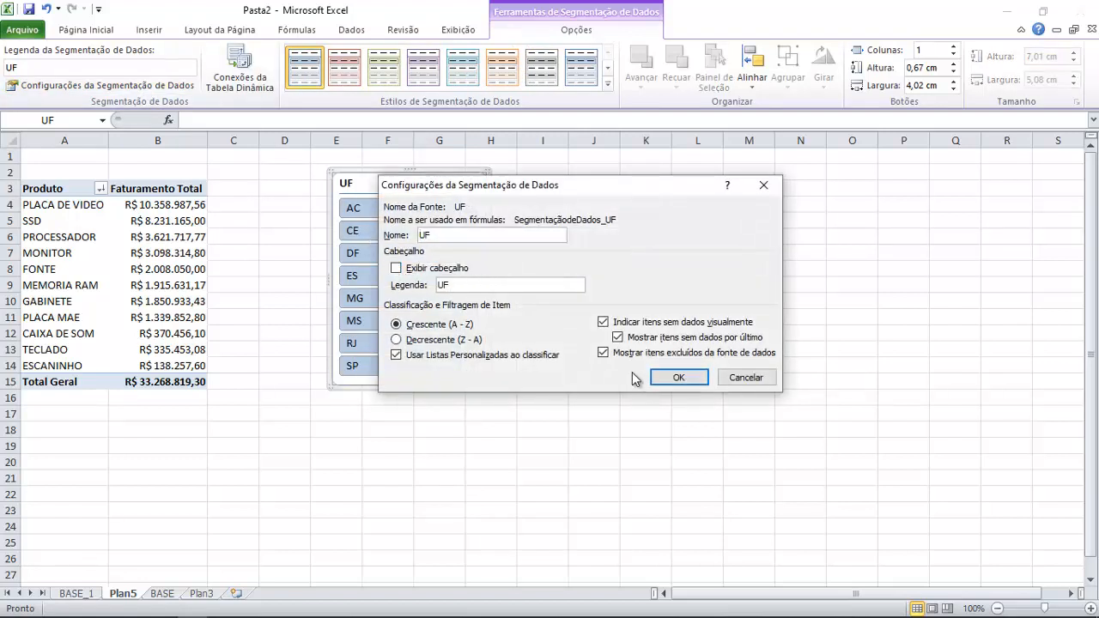
pyautogui.click(674, 378)
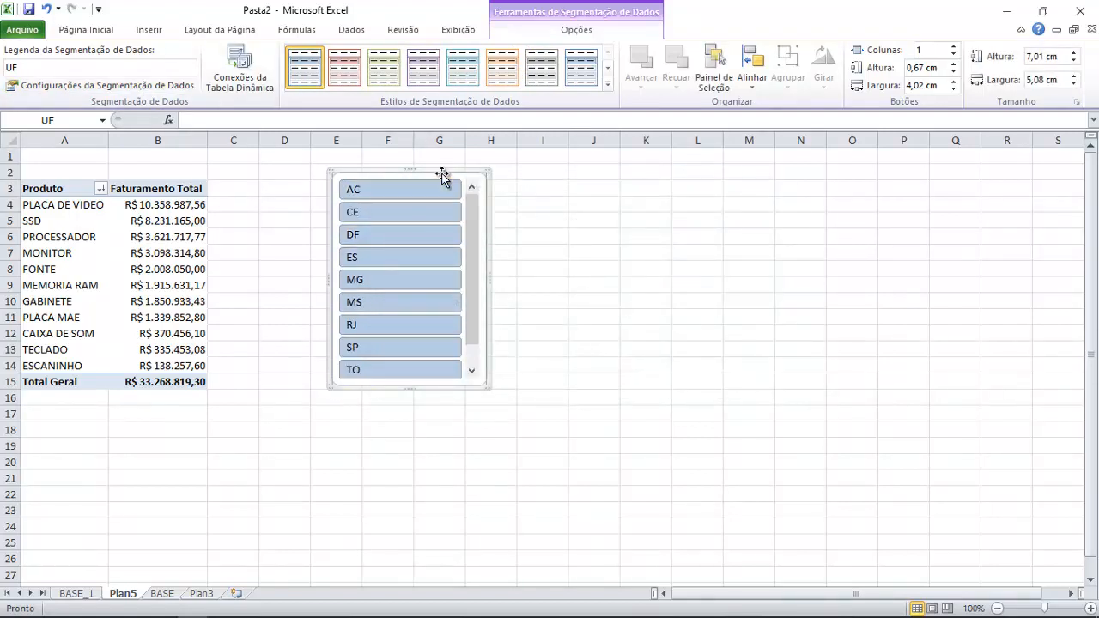
pyautogui.click(951, 46)
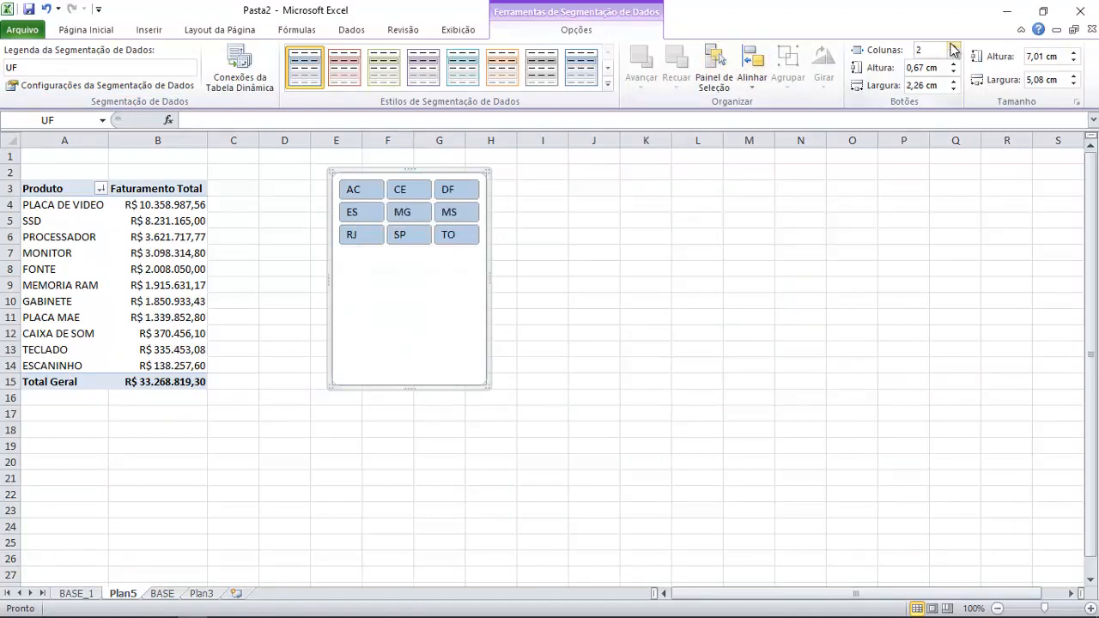
pyautogui.click(953, 46)
pyautogui.click(953, 45)
pyautogui.click(952, 45)
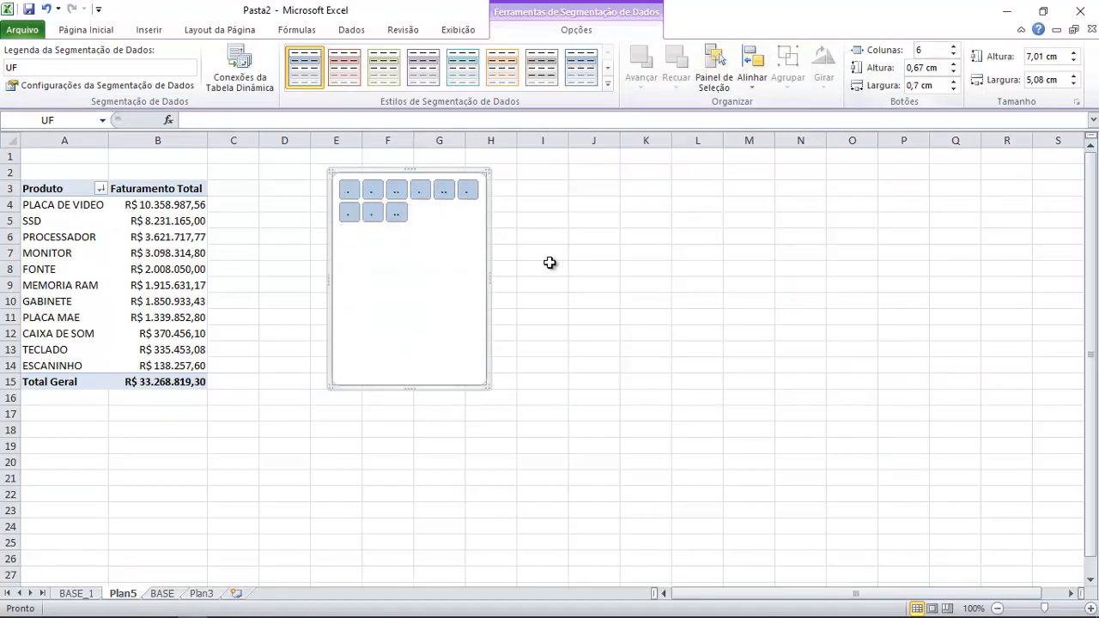
# Resize the UF slicer to about 11,46 cm wide and 1,14 cm high, and set its buttons to 4 columns.
pyautogui.moveTo(486, 386); pyautogui.dragTo(680, 198)
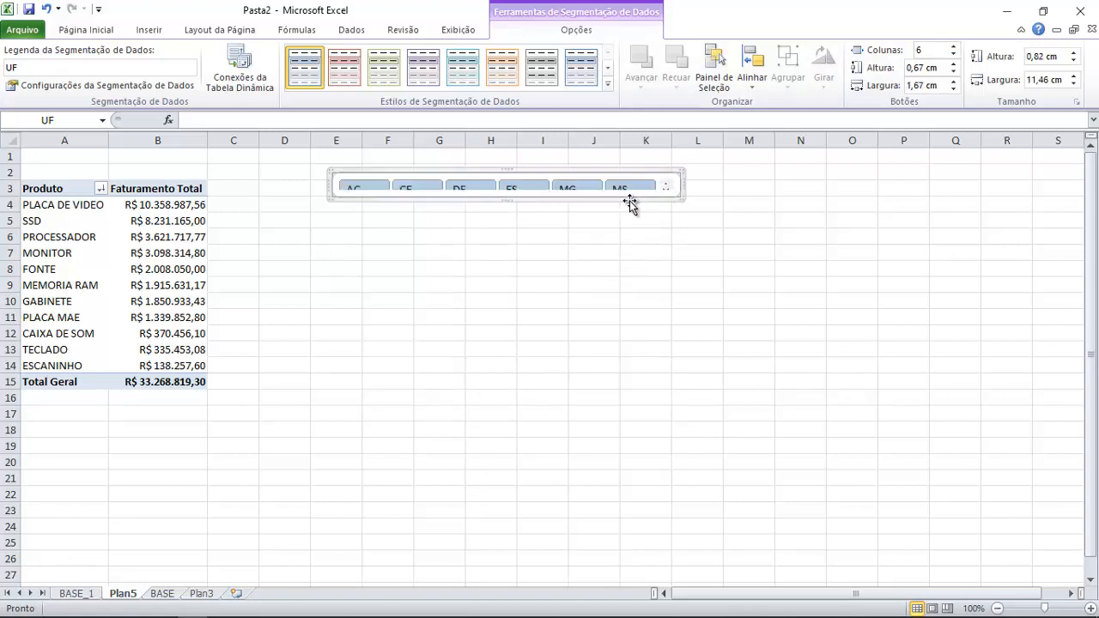
pyautogui.moveTo(678, 196); pyautogui.dragTo(682, 210)
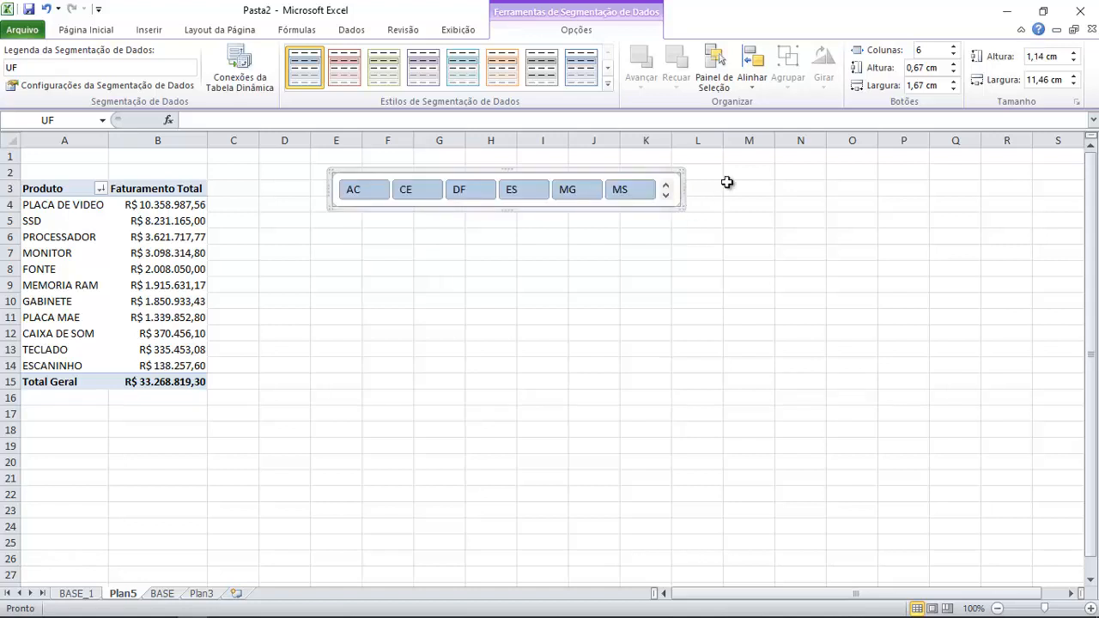
pyautogui.click(955, 54)
pyautogui.click(955, 55)
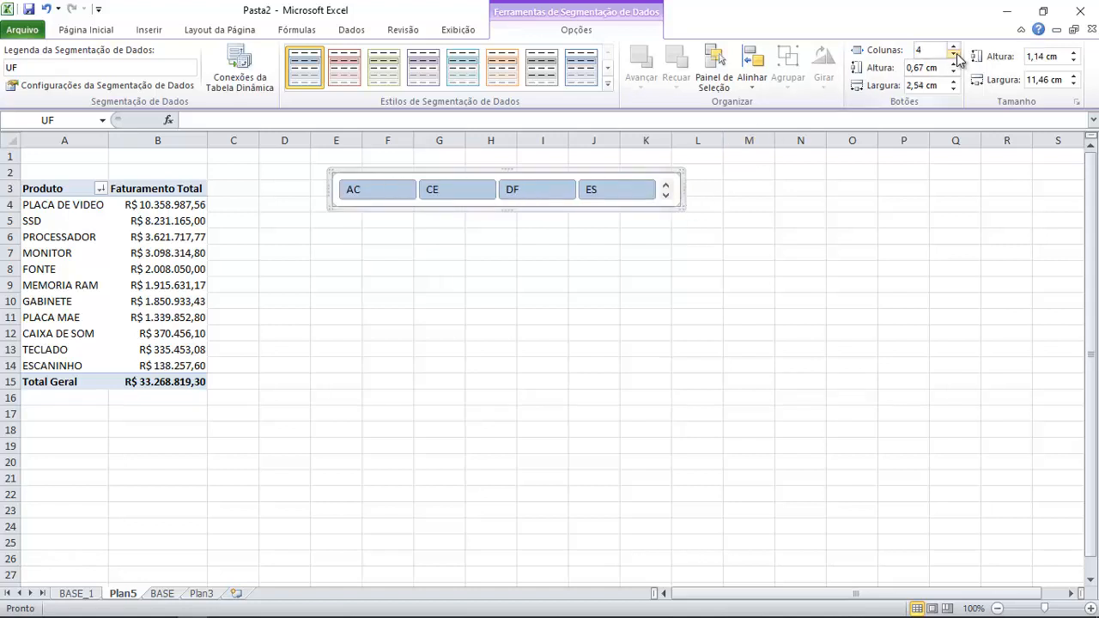
# Arrange the UF slicer's buttons in 9 columns and move the slicer over columns D to J, starting at row 3.
pyautogui.click(954, 47)
pyautogui.click(954, 48)
pyautogui.click(954, 48)
pyautogui.click(953, 48)
pyautogui.click(954, 48)
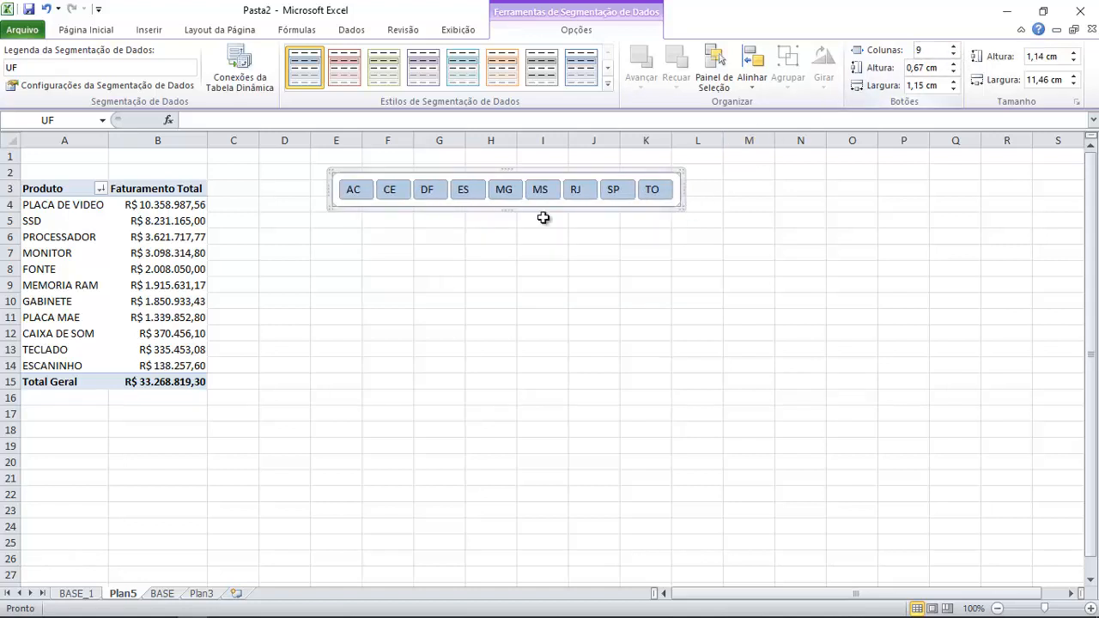
pyautogui.moveTo(533, 215); pyautogui.dragTo(480, 217)
pyautogui.click(486, 286)
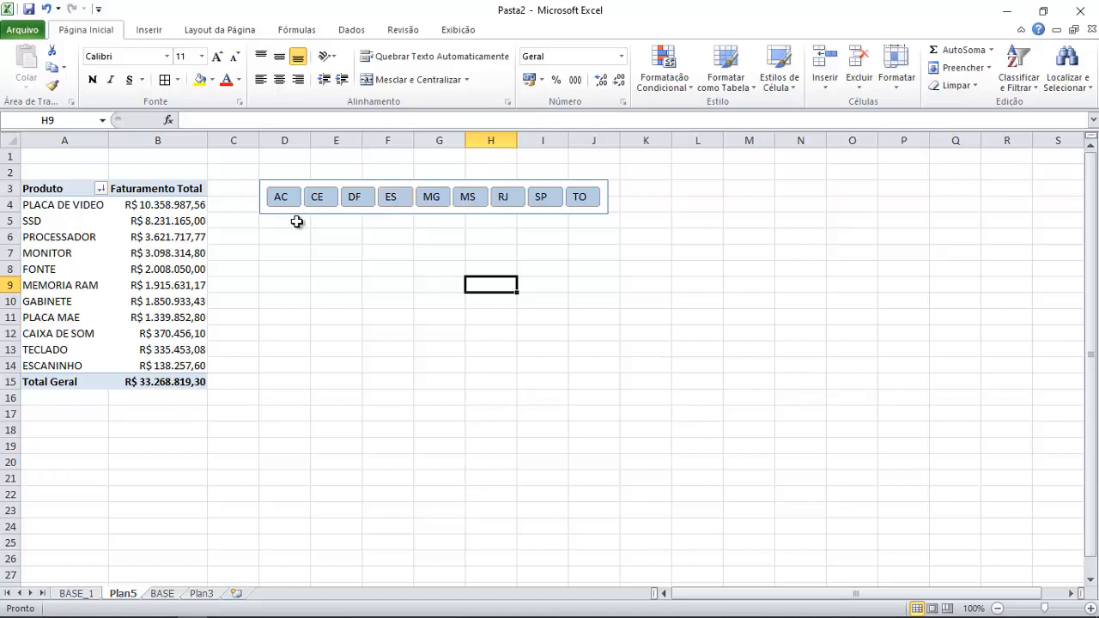
# Filter the pivot table by MG, RJ and CE in turn with the UF slicer, add AC, and reselect all states.
pyautogui.click(76, 207)
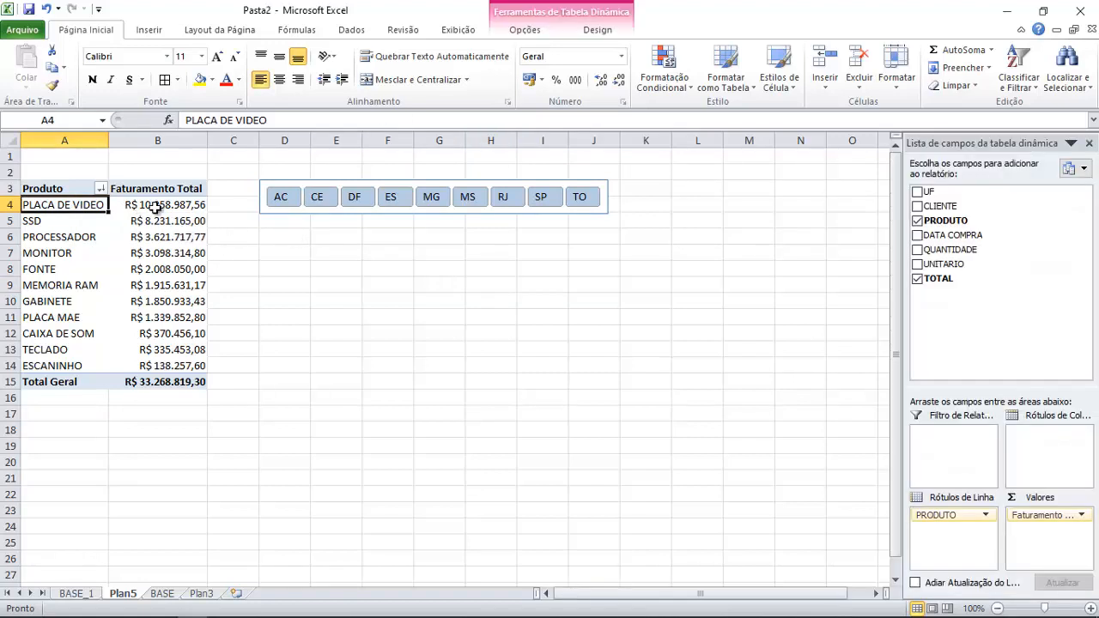
pyautogui.click(157, 208)
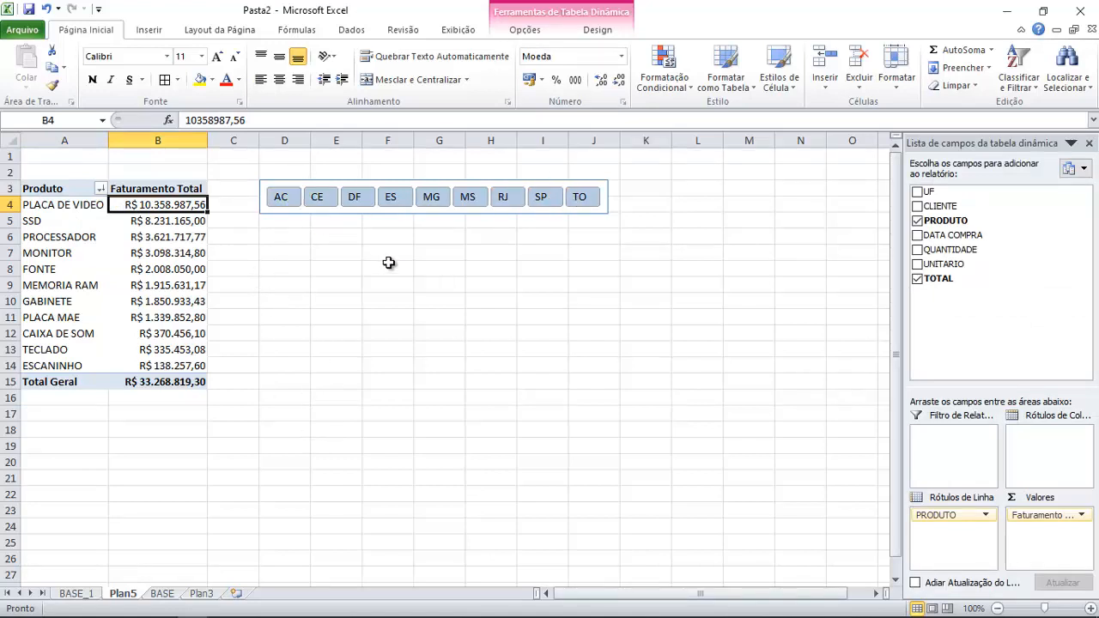
pyautogui.click(432, 200)
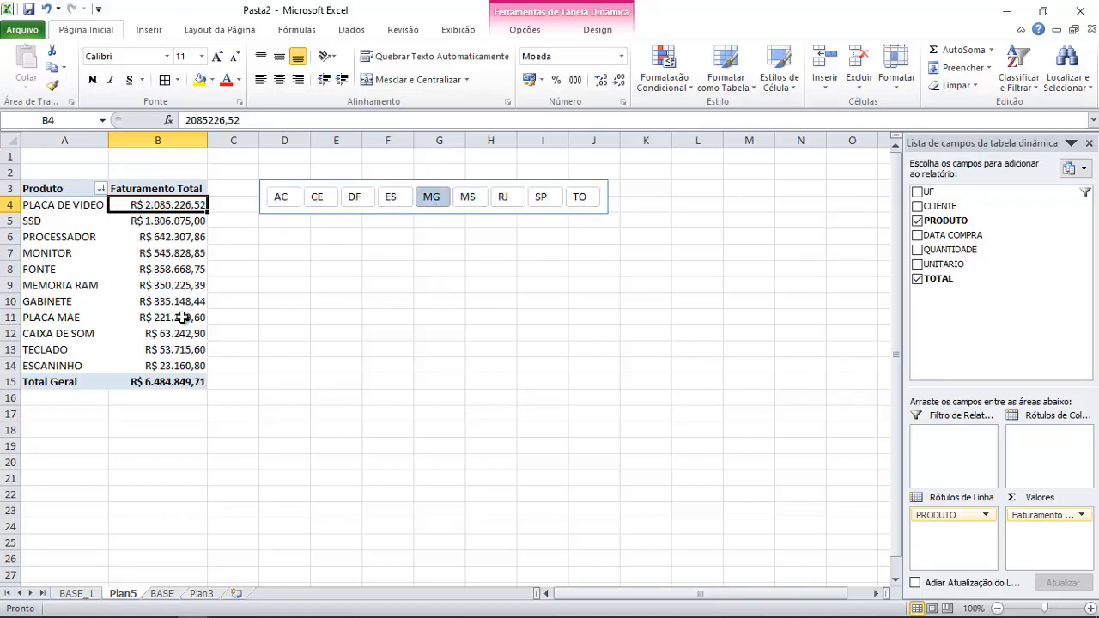
pyautogui.click(507, 205)
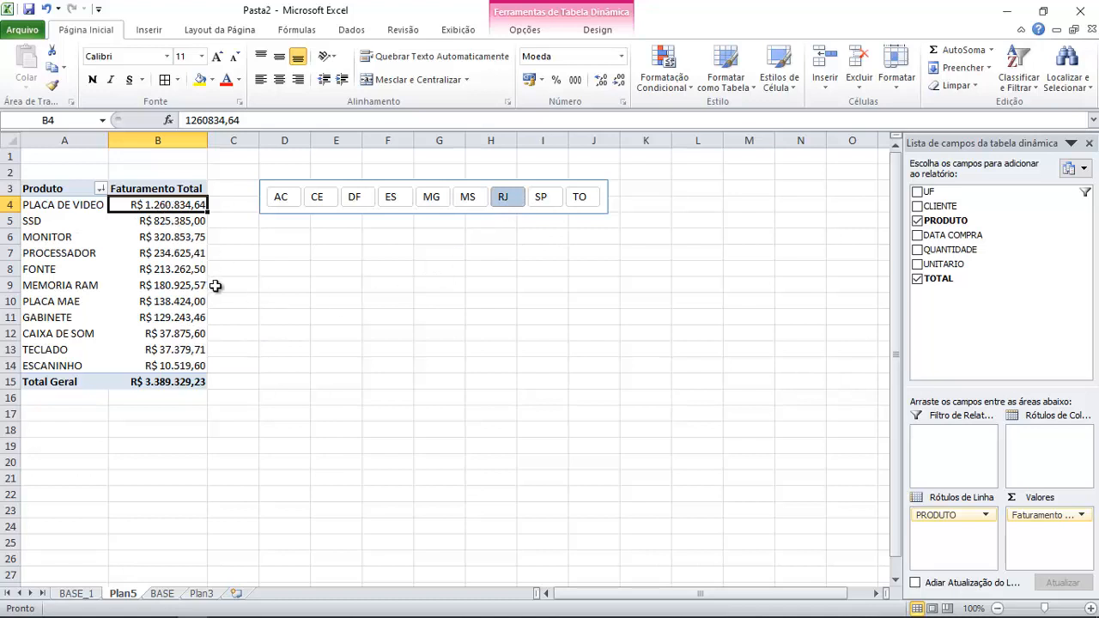
pyautogui.click(330, 200)
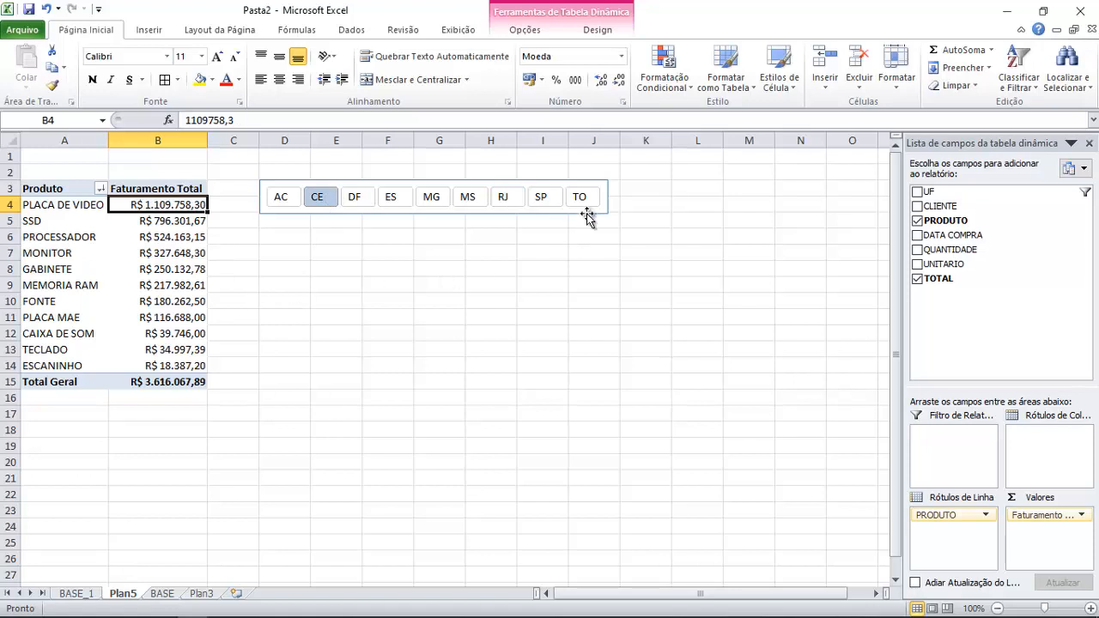
pyautogui.keyDown('ctrl'); pyautogui.click(288, 200); pyautogui.keyUp('ctrl')
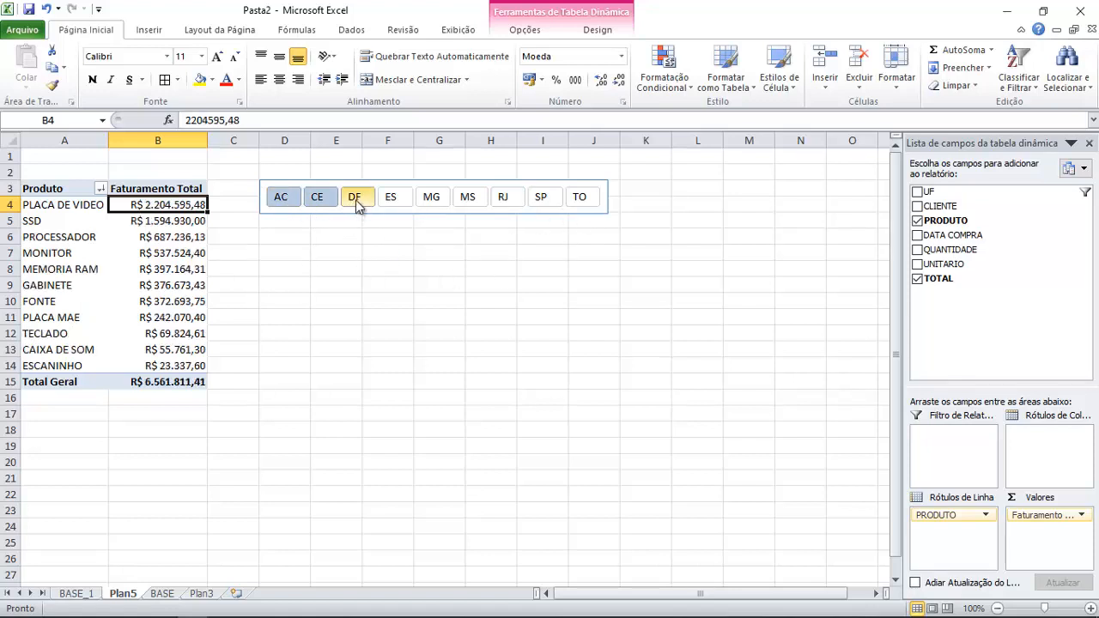
pyautogui.moveTo(357, 204); pyautogui.dragTo(585, 207)
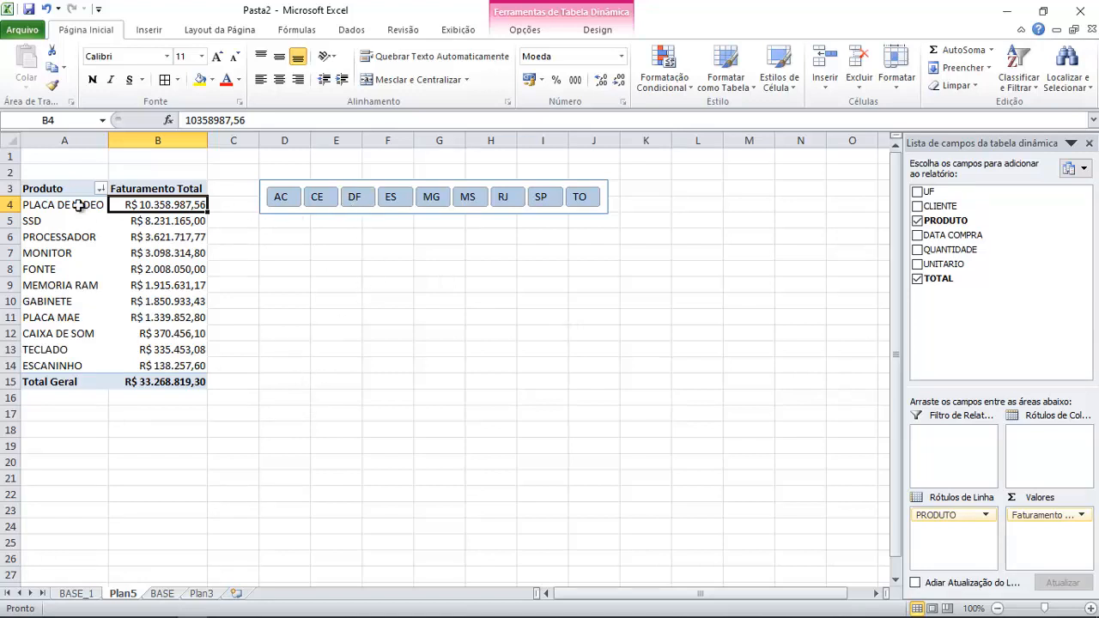
# Try a 2D clustered bar chart based on the pivot table range A3:B14, and delete it.
pyautogui.moveTo(52, 189); pyautogui.dragTo(172, 365)
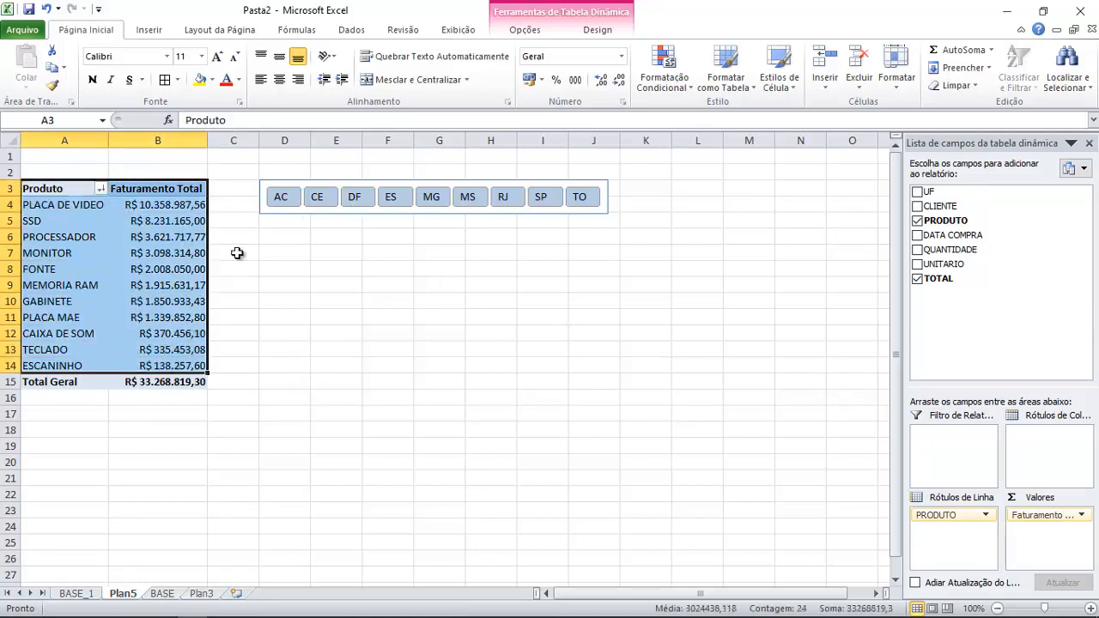
pyautogui.click(154, 34)
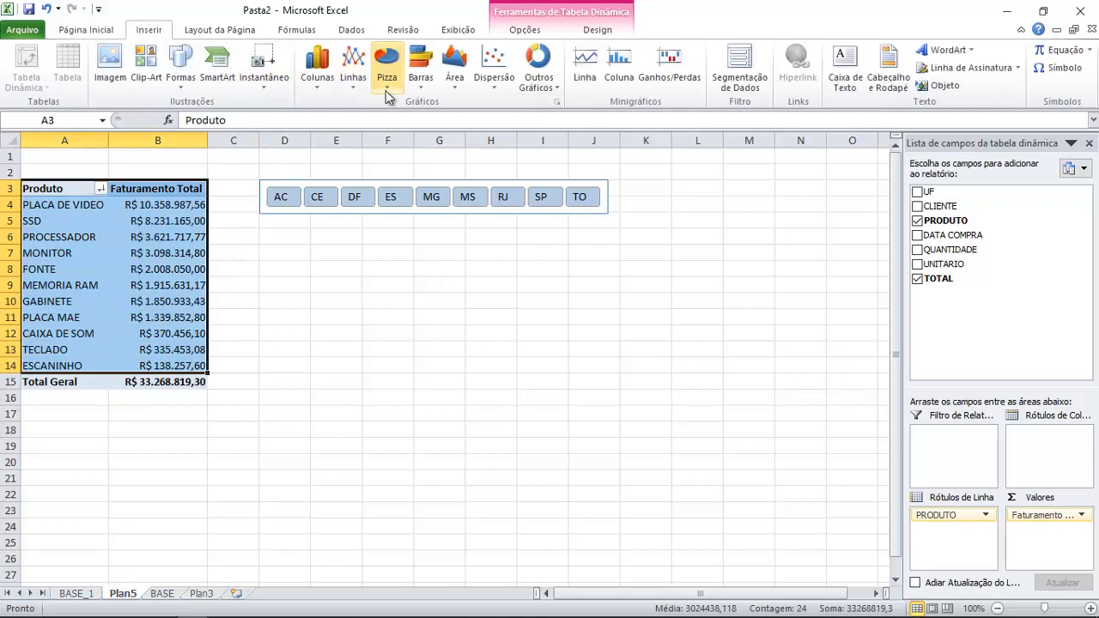
pyautogui.click(387, 86)
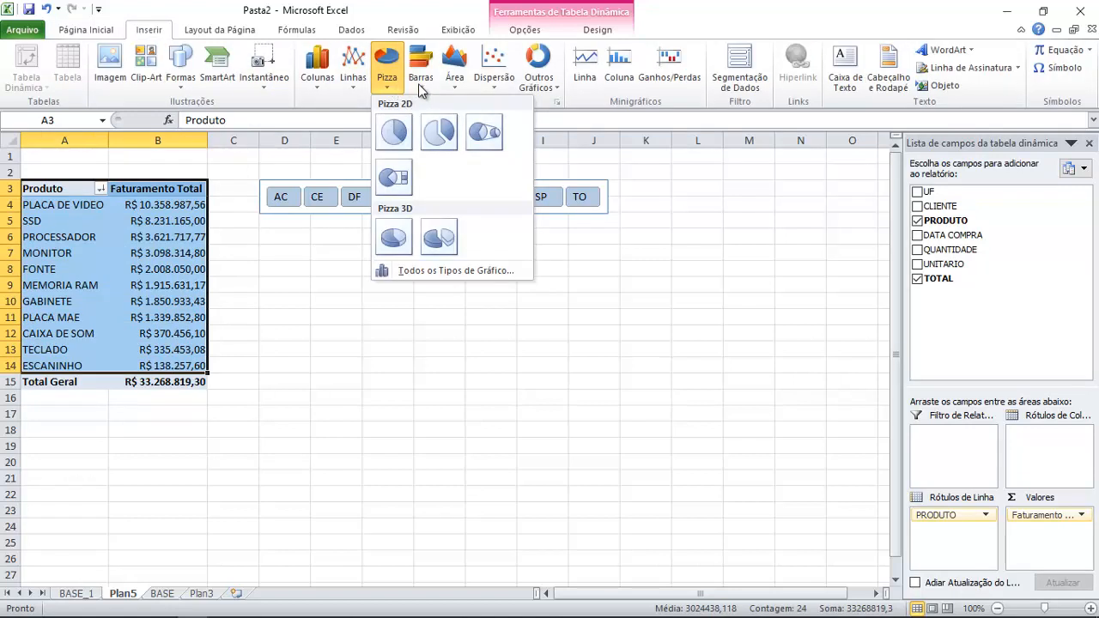
pyautogui.click(421, 86)
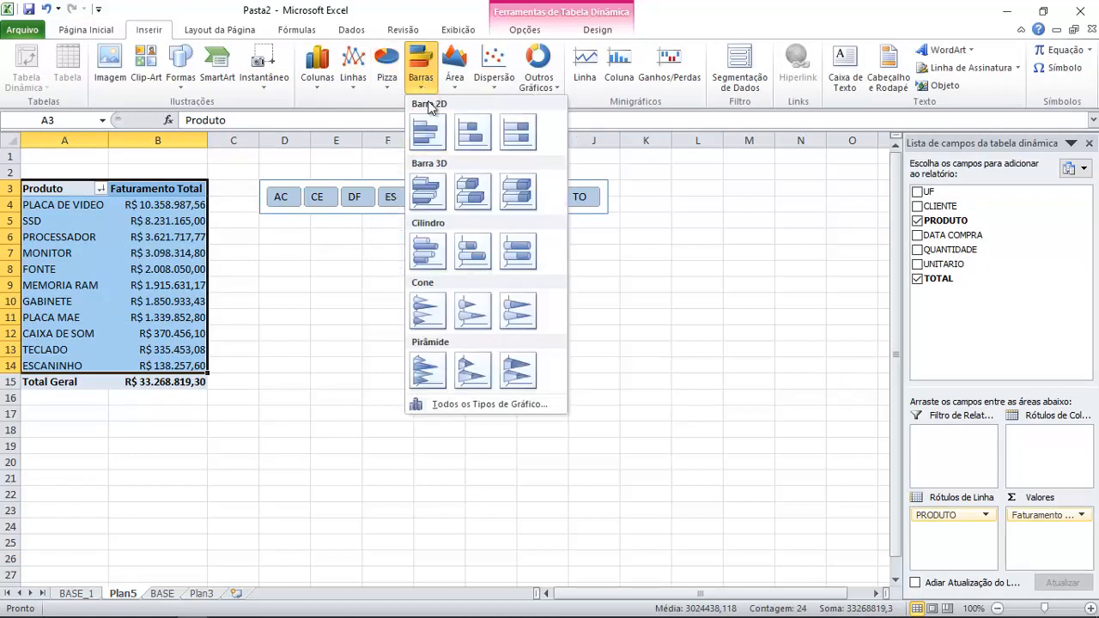
pyautogui.click(428, 134)
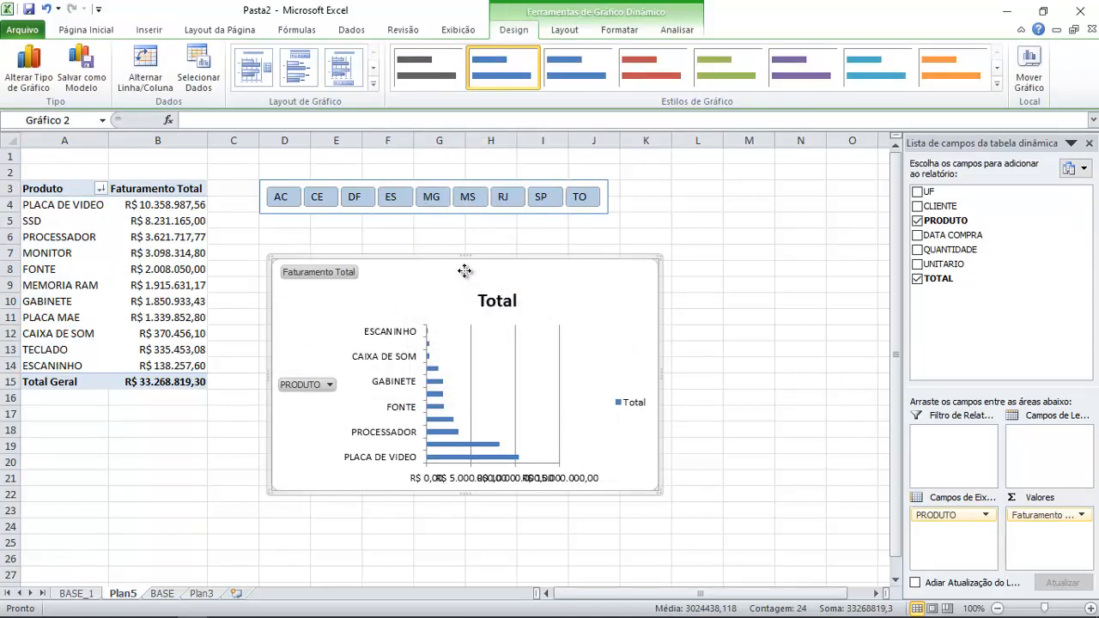
pyautogui.press('Delete')
pyautogui.click(519, 30)
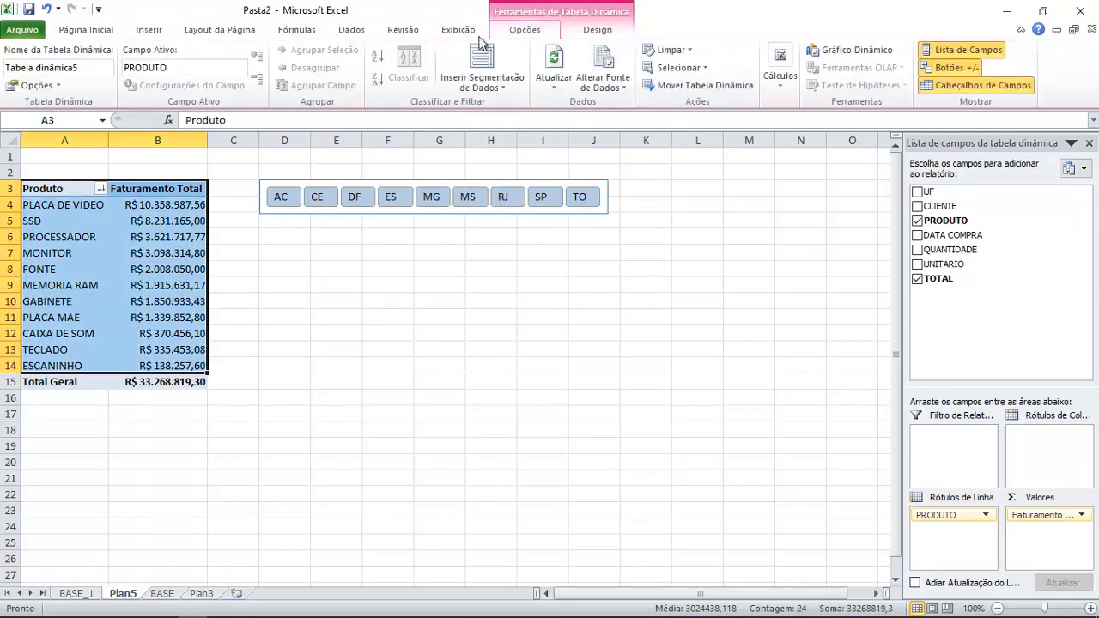
# Insert a 2D clustered column chart from the pivot table and place it directly below the UF slicer, aligned with column D.
pyautogui.click(149, 29)
pyautogui.click(317, 79)
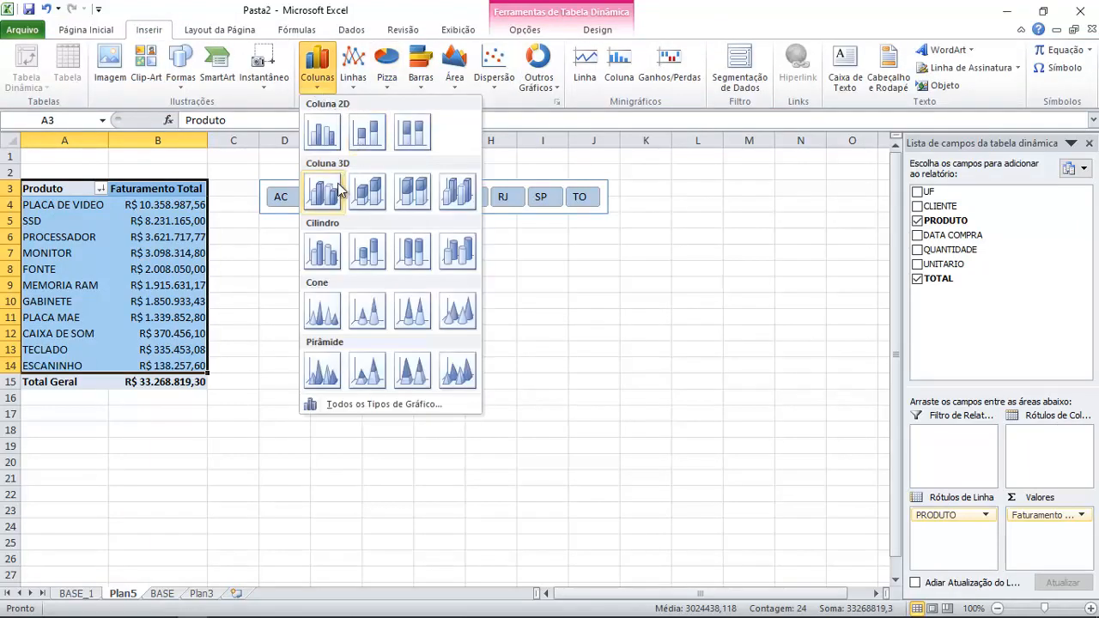
pyautogui.click(323, 133)
pyautogui.moveTo(541, 276); pyautogui.dragTo(529, 242)
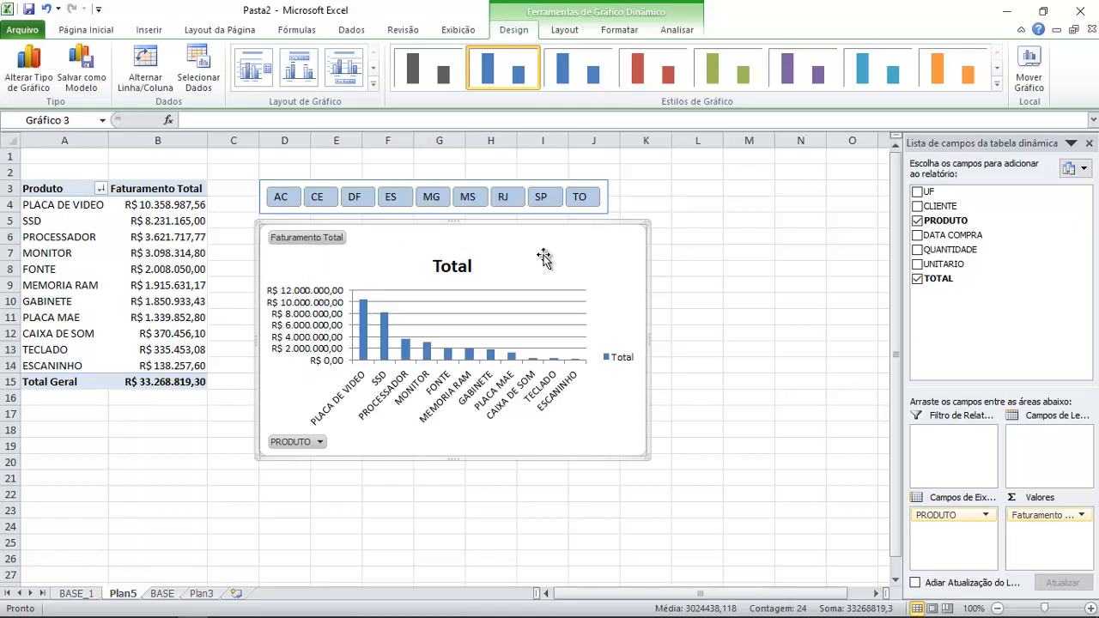
# Remove the title and the legend from the column chart.
pyautogui.click(460, 268)
pyautogui.press('Delete')
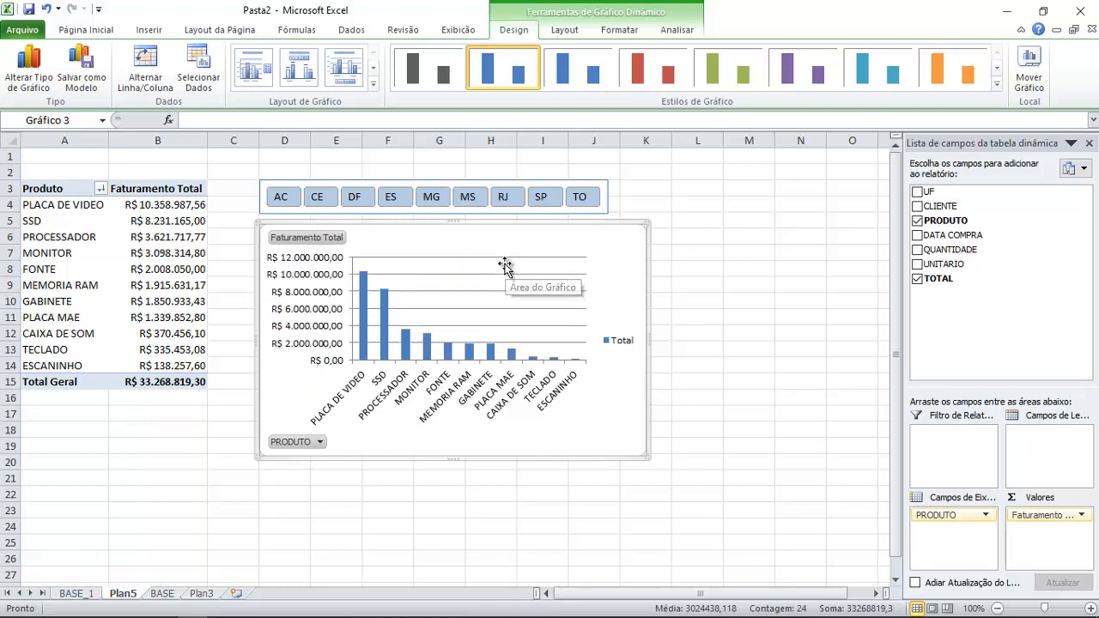
pyautogui.click(625, 341)
pyautogui.press('Delete')
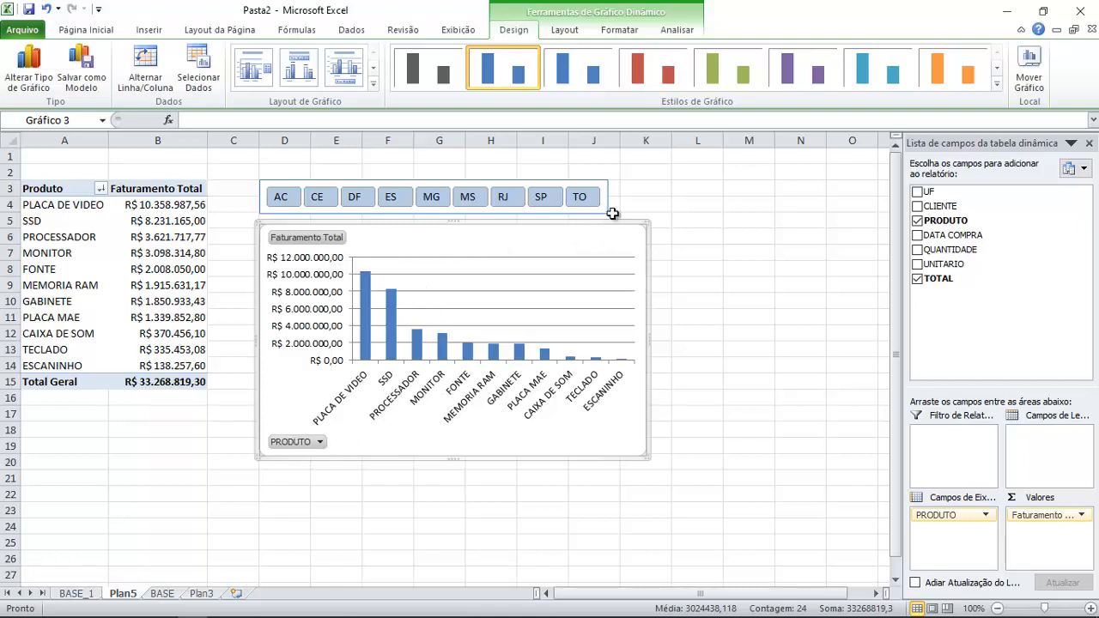
# Narrow the column chart to about 11,43 cm so its right edge lines up with the UF slicer.
pyautogui.moveTo(650, 339); pyautogui.dragTo(606, 335)
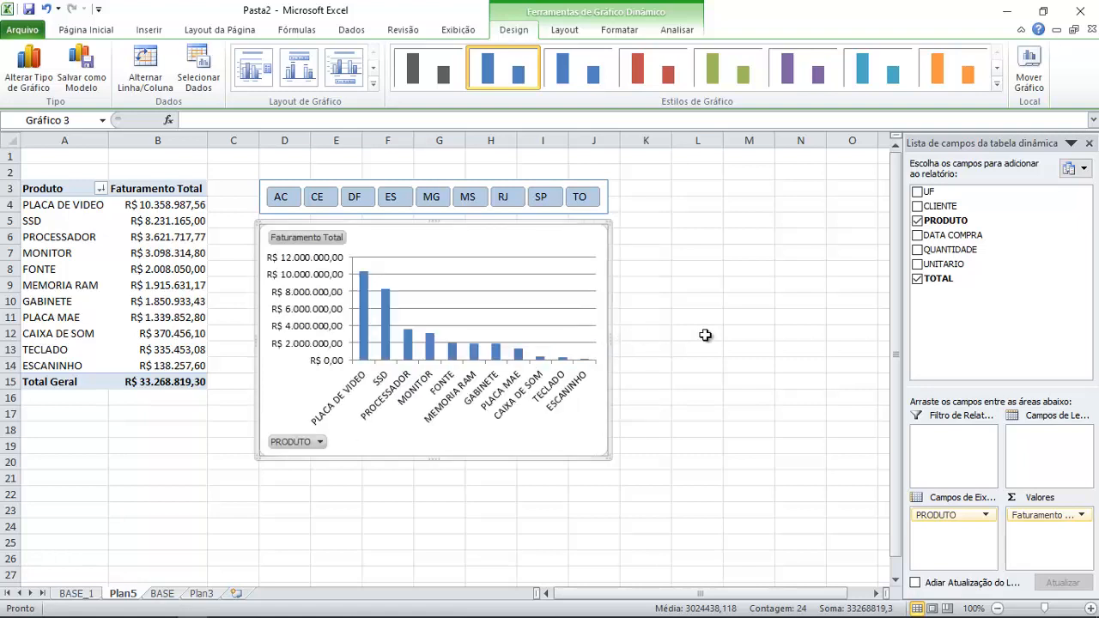
pyautogui.click(705, 336)
pyautogui.click(596, 244)
pyautogui.click(680, 426)
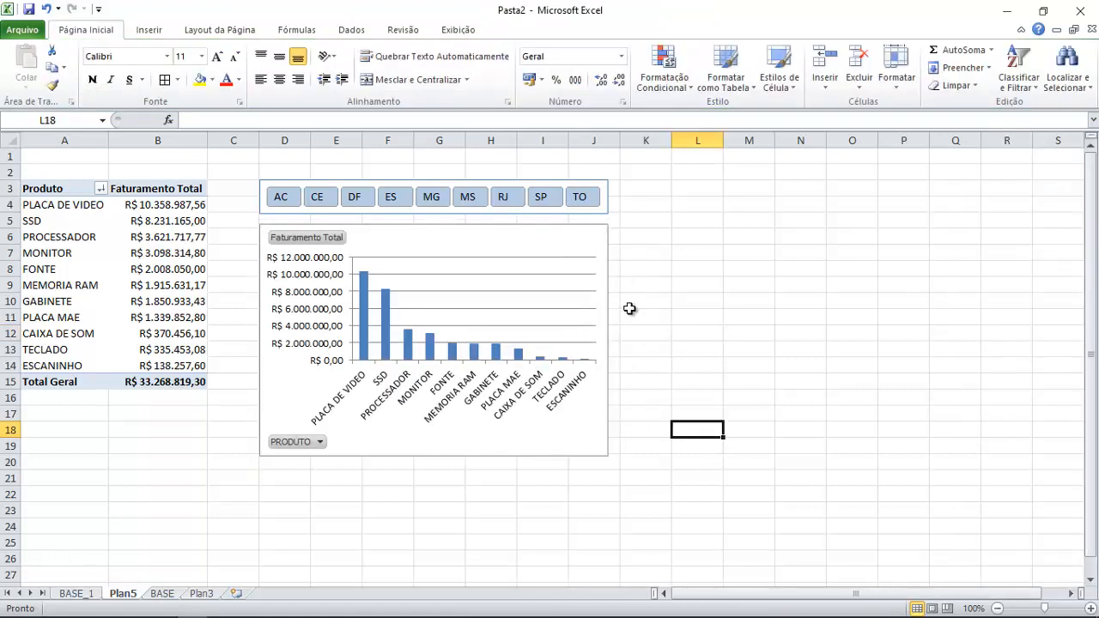
# Give the column chart's outline a blue theme color that matches the UF slicer's border.
pyautogui.click(602, 238)
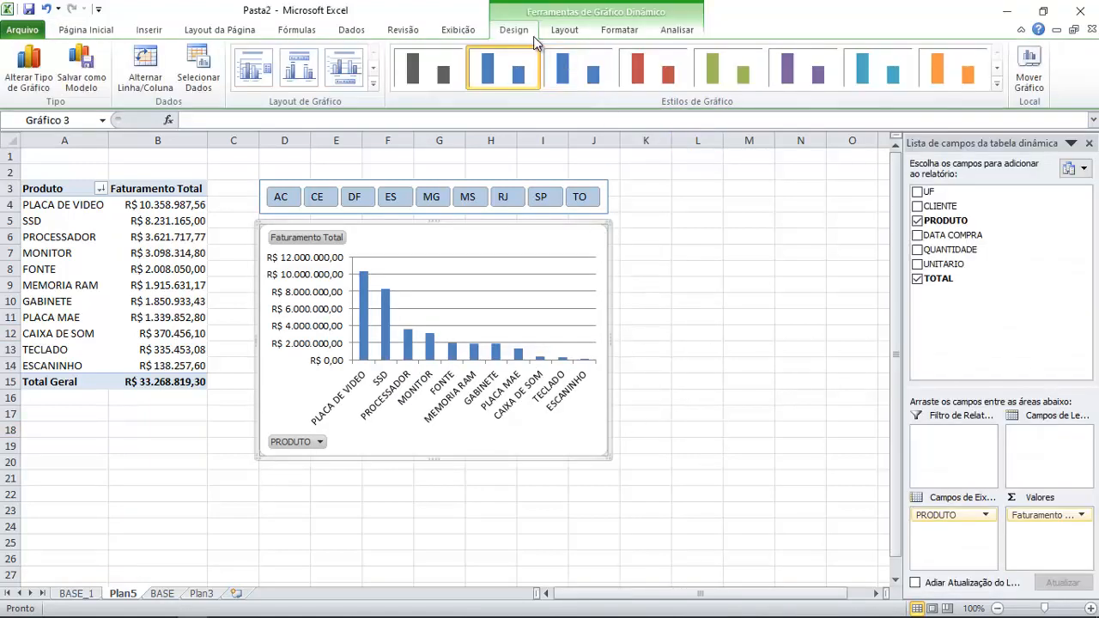
pyautogui.click(577, 32)
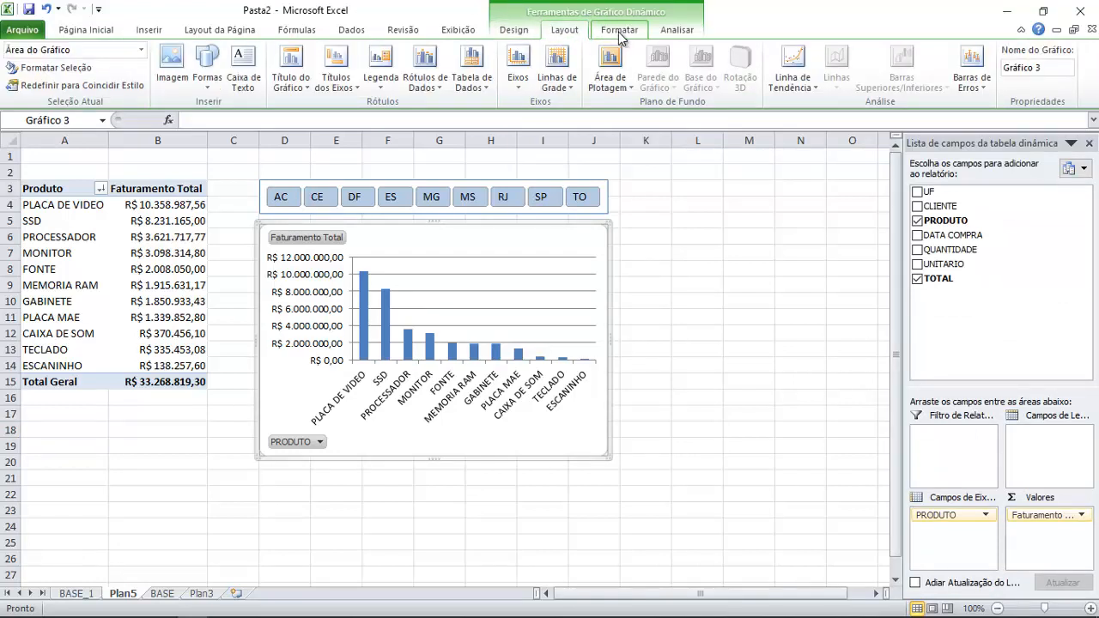
pyautogui.click(619, 31)
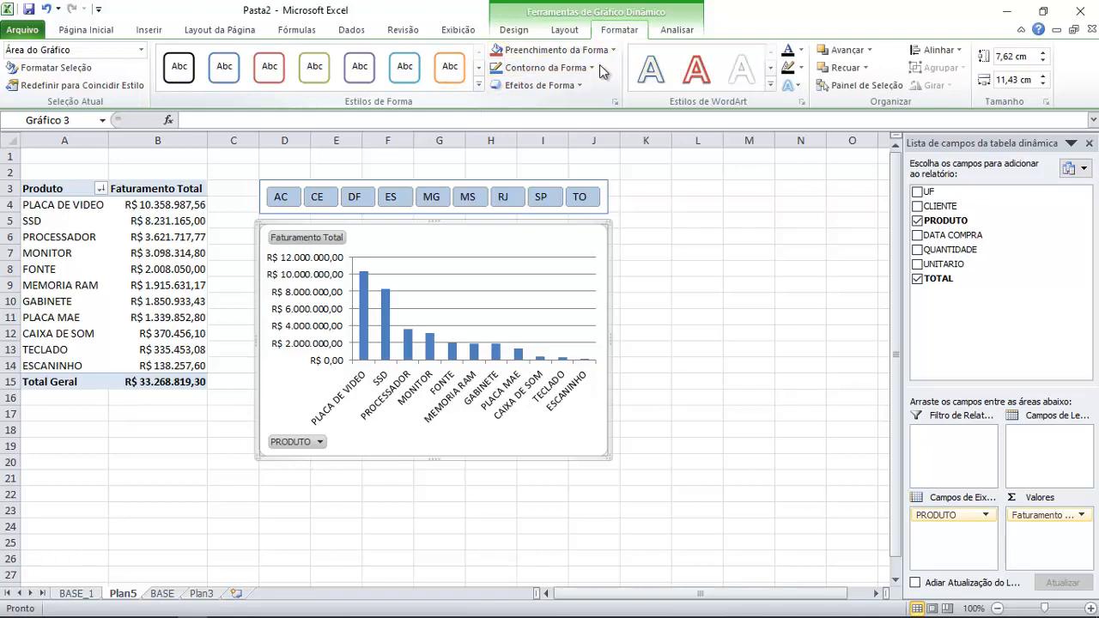
pyautogui.click(591, 68)
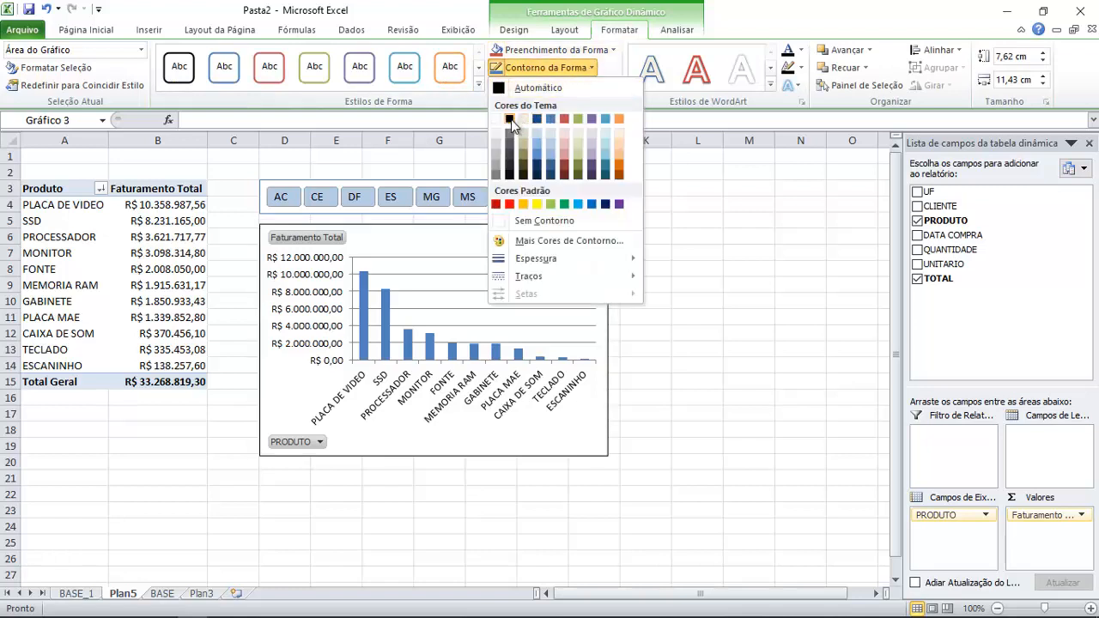
pyautogui.click(540, 160)
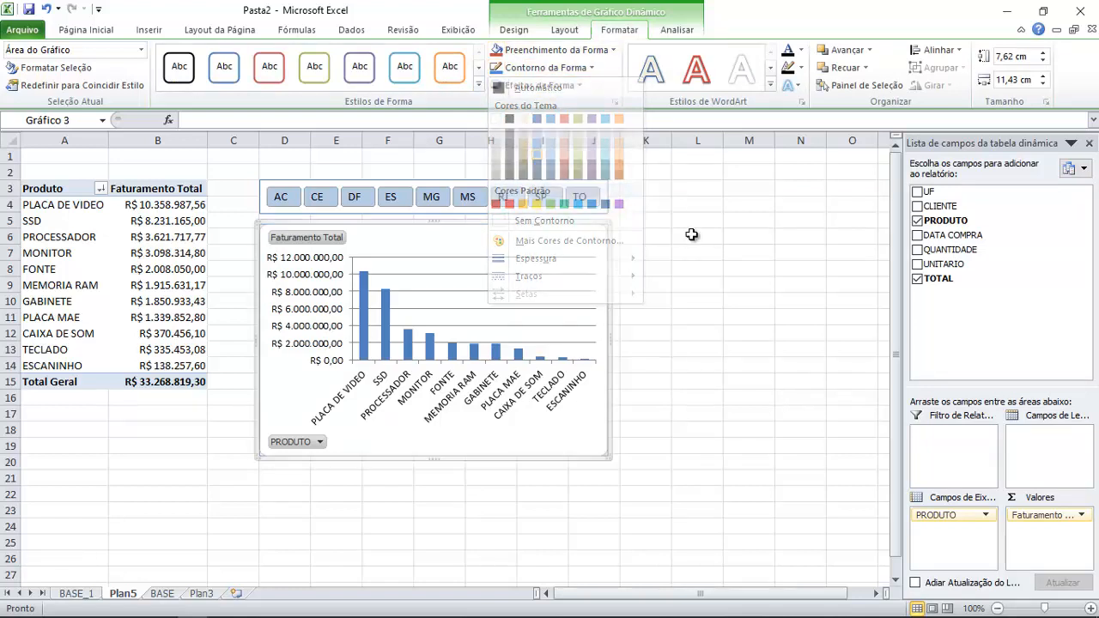
pyautogui.click(697, 237)
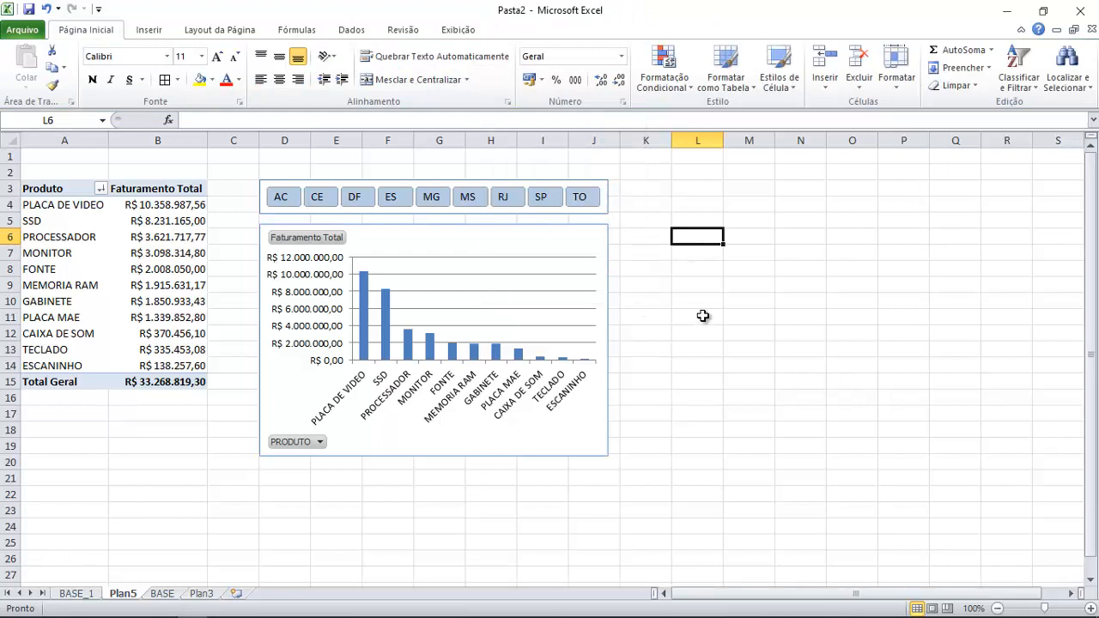
# Filter the pivot table and chart with the UF slicer by AC, CE, ES, MG, MS, RJ and SP in turn.
pyautogui.click(283, 201)
pyautogui.click(317, 198)
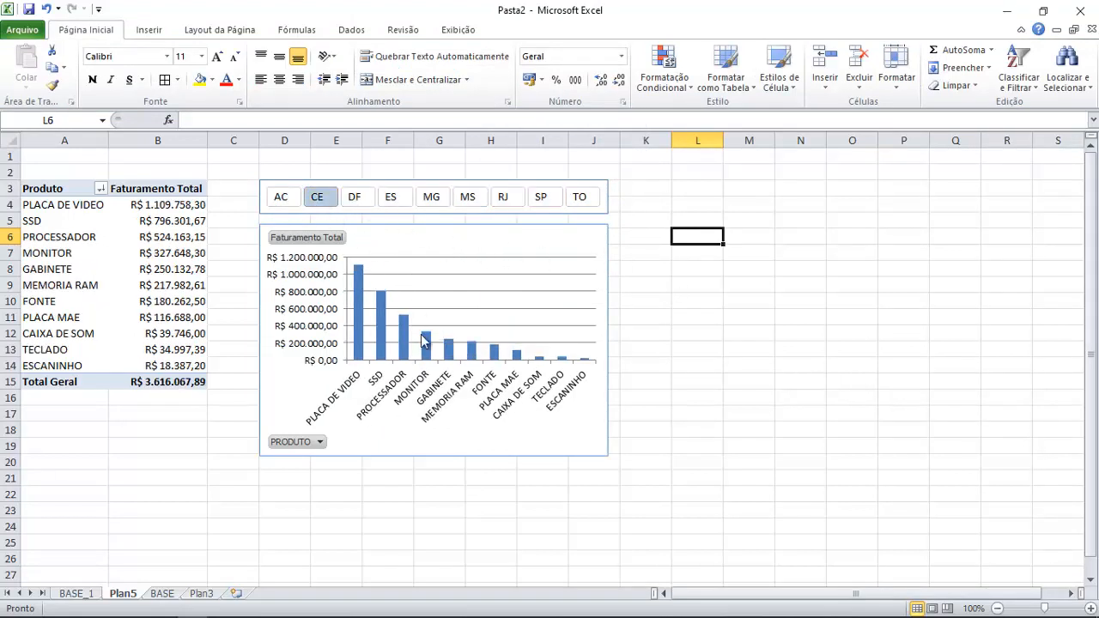
pyautogui.click(392, 201)
pyautogui.click(445, 204)
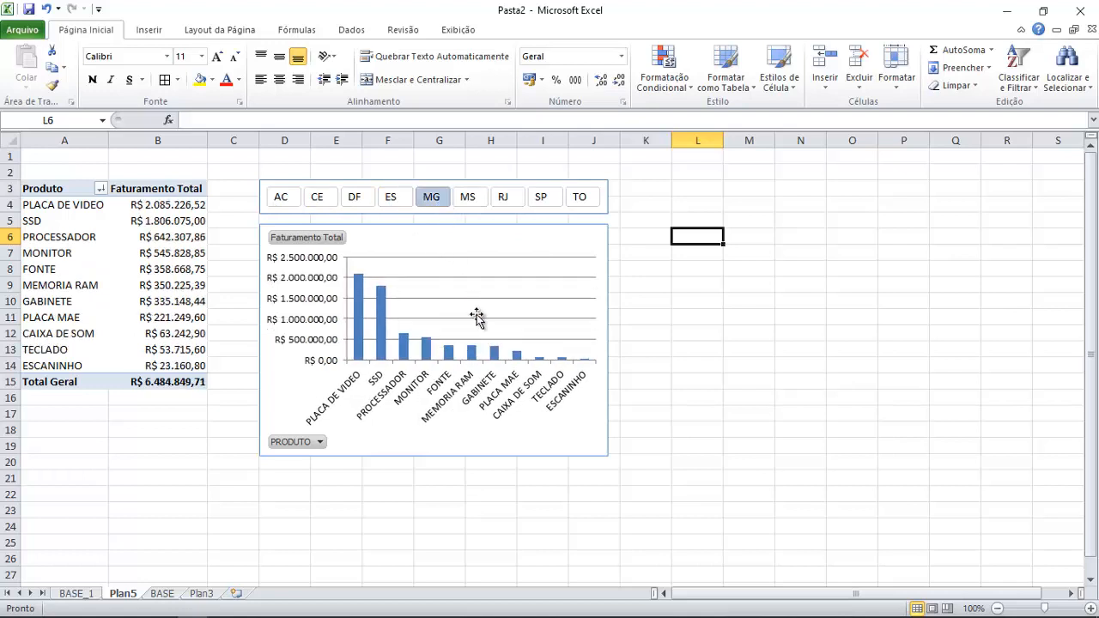
pyautogui.click(477, 205)
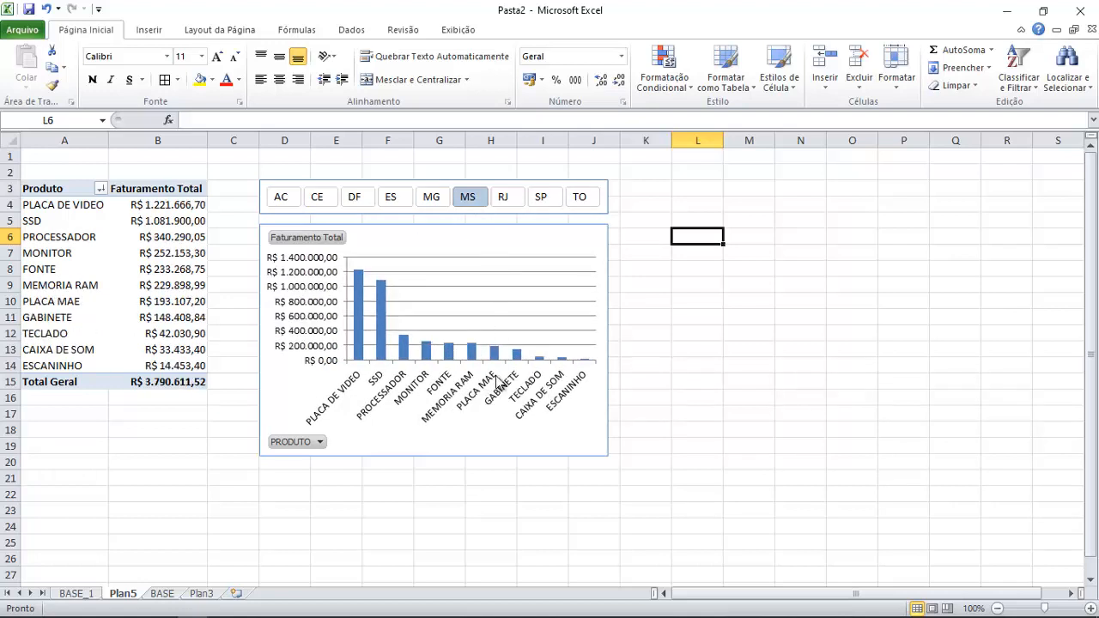
pyautogui.click(507, 199)
pyautogui.click(546, 198)
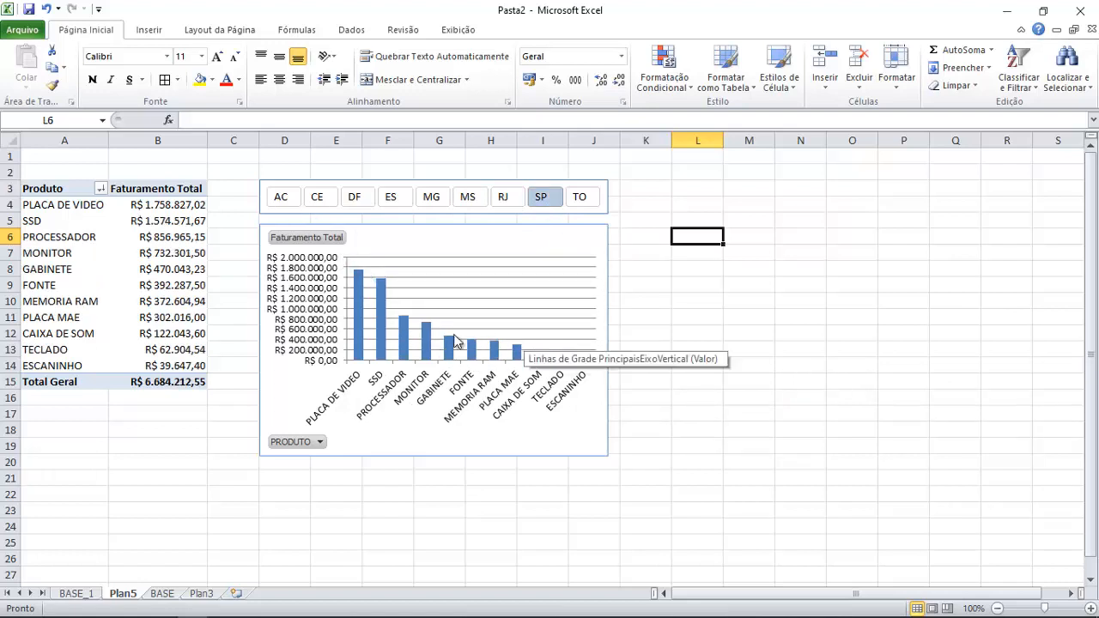
pyautogui.click(664, 301)
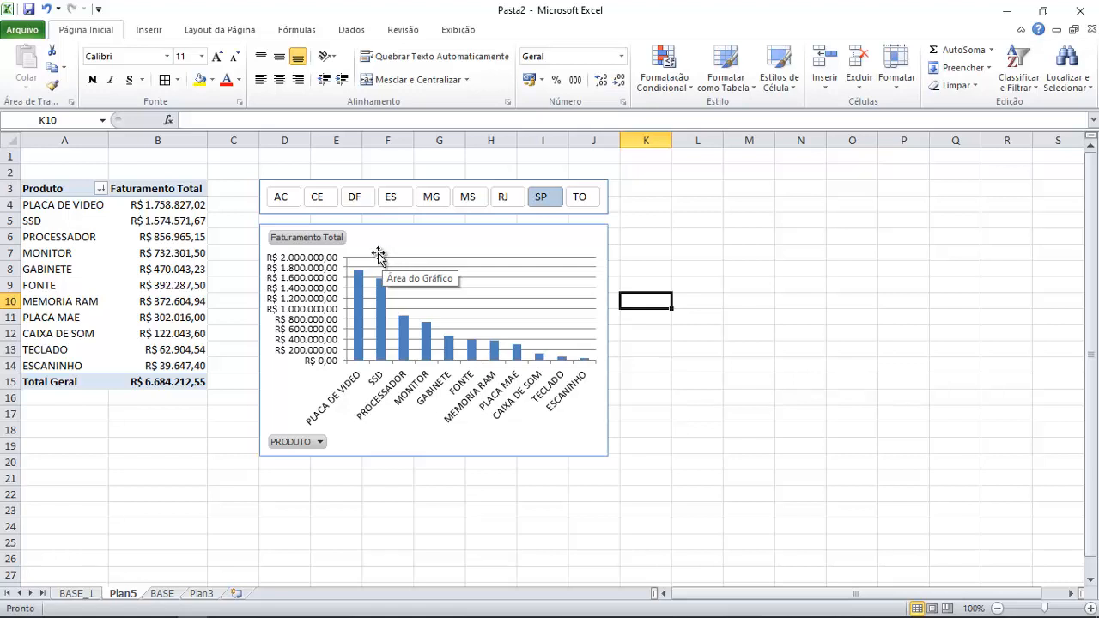
pyautogui.click(150, 204)
pyautogui.moveTo(150, 203); pyautogui.dragTo(64, 366)
pyautogui.click(392, 238)
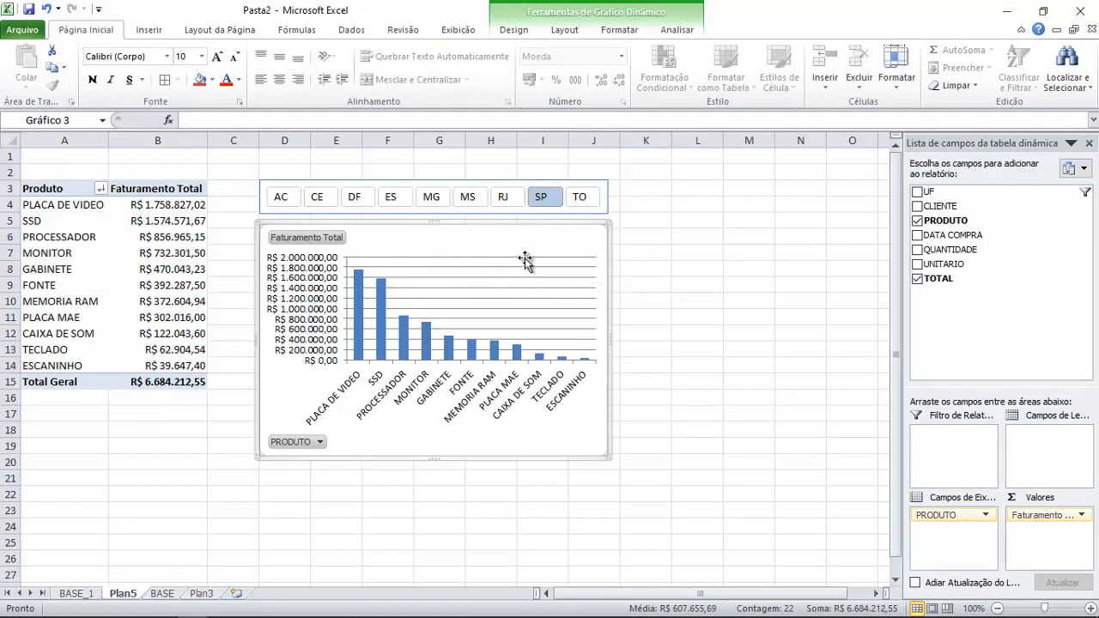
pyautogui.click(679, 246)
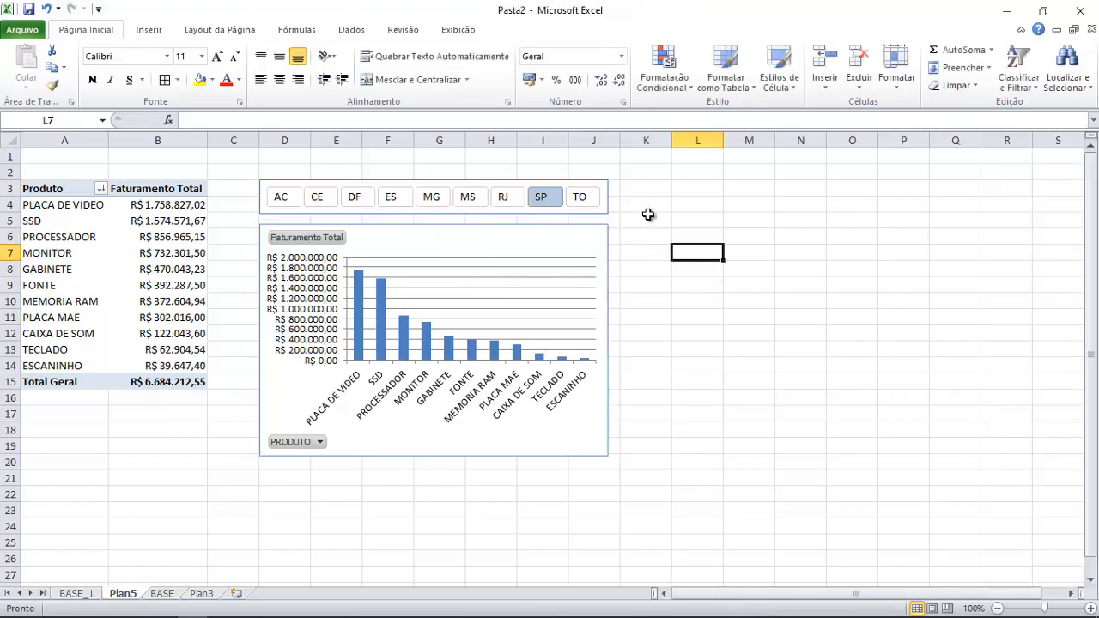